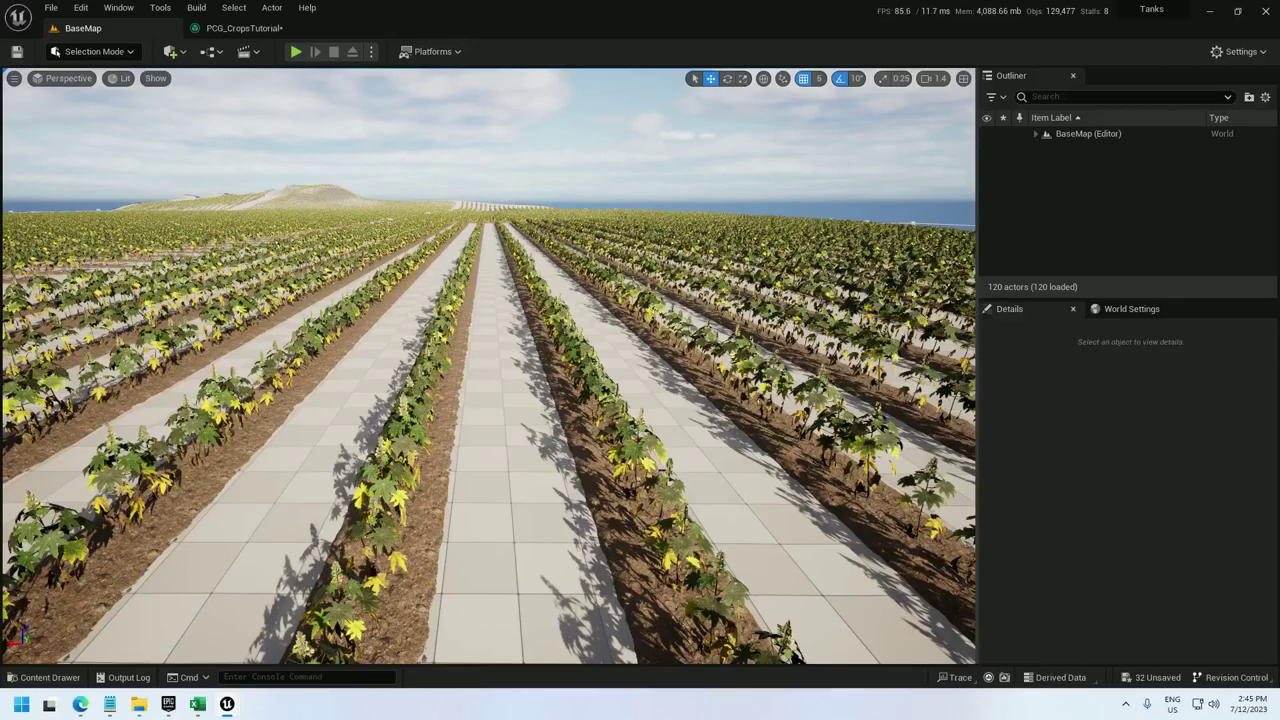
Set the Z value of the Default Rotation of the crop field BP_Crops8 to 55.
right_drag(488, 365, 375, 440)
right_drag(640, 385, 658, 360)
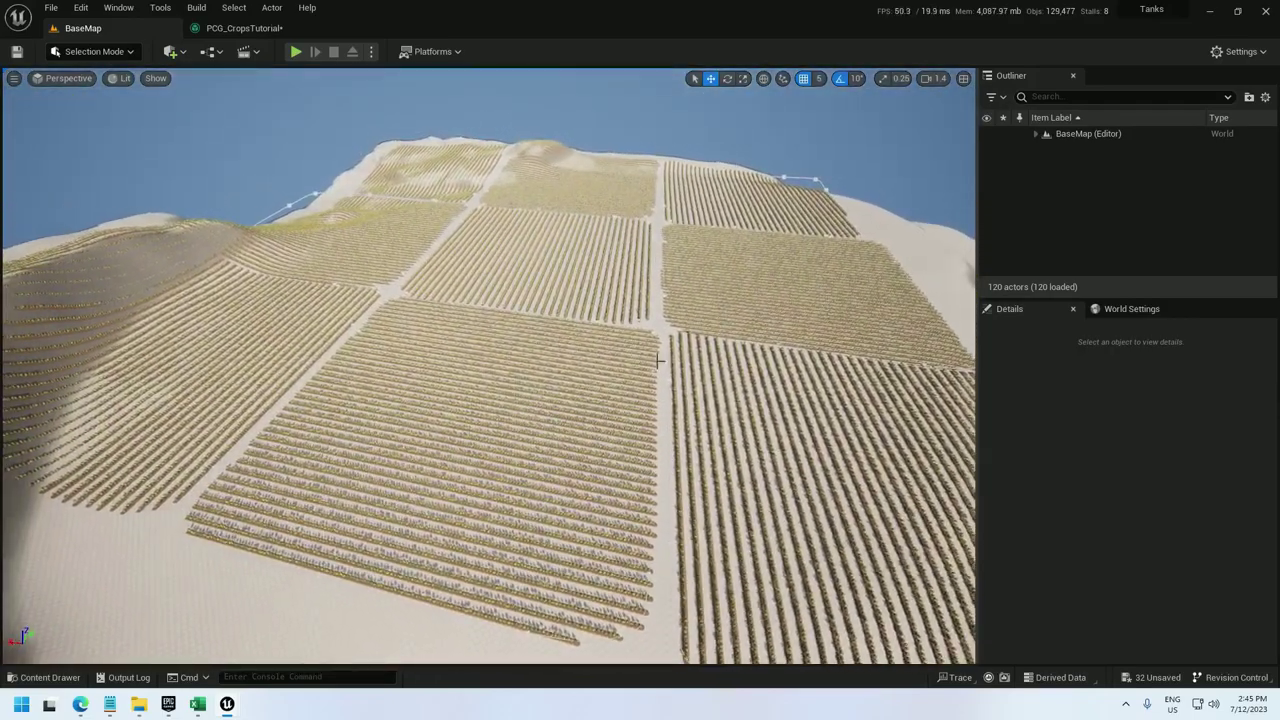
click(590, 401)
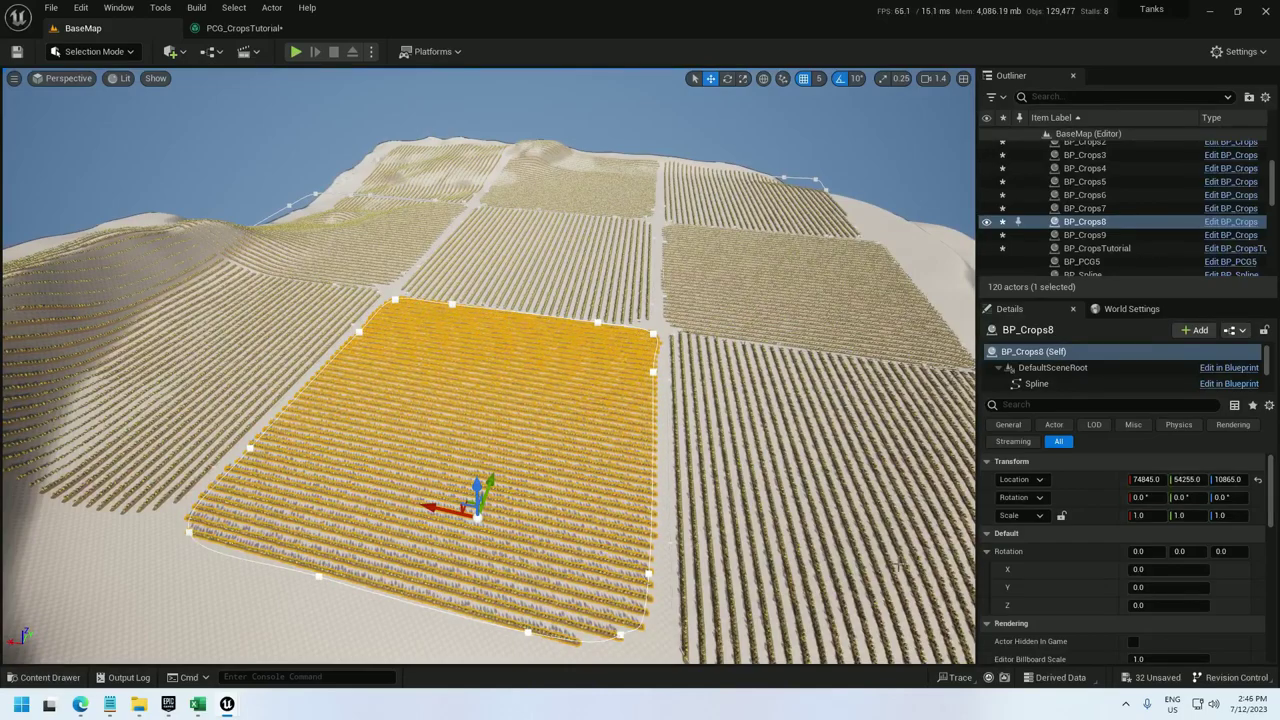
click(1147, 604)
text(5)
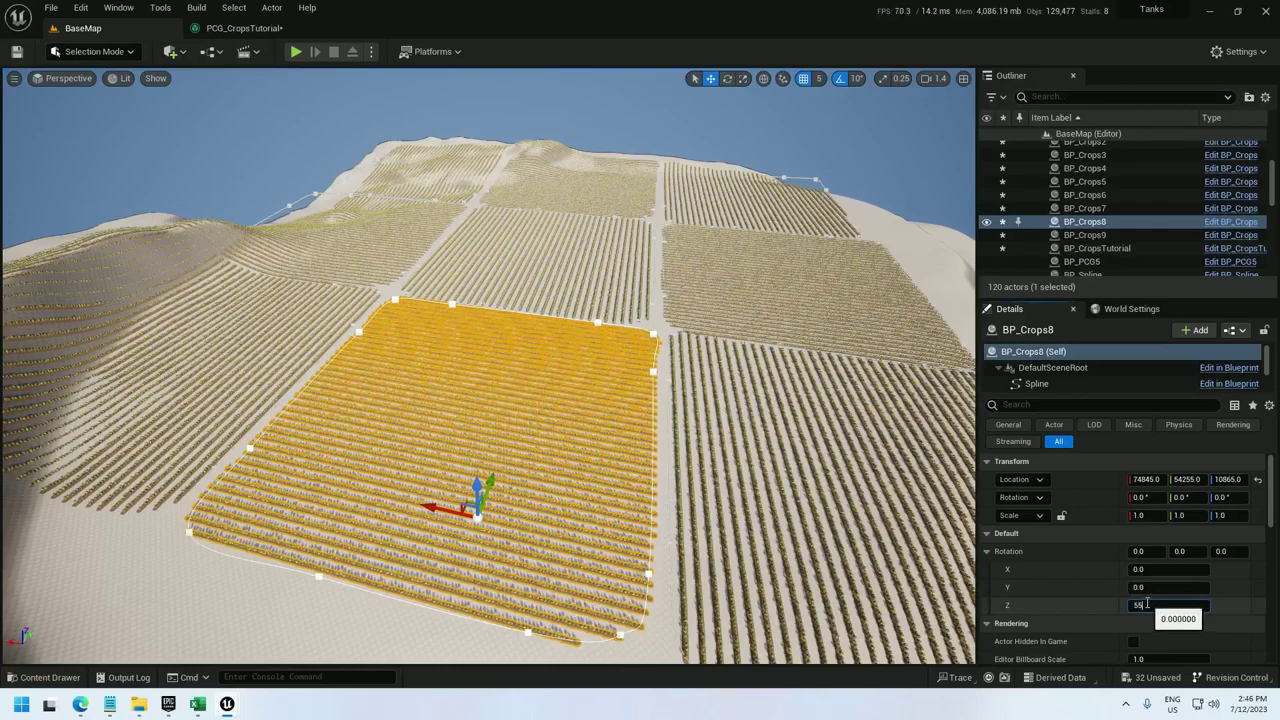
text(5)
key(Return)
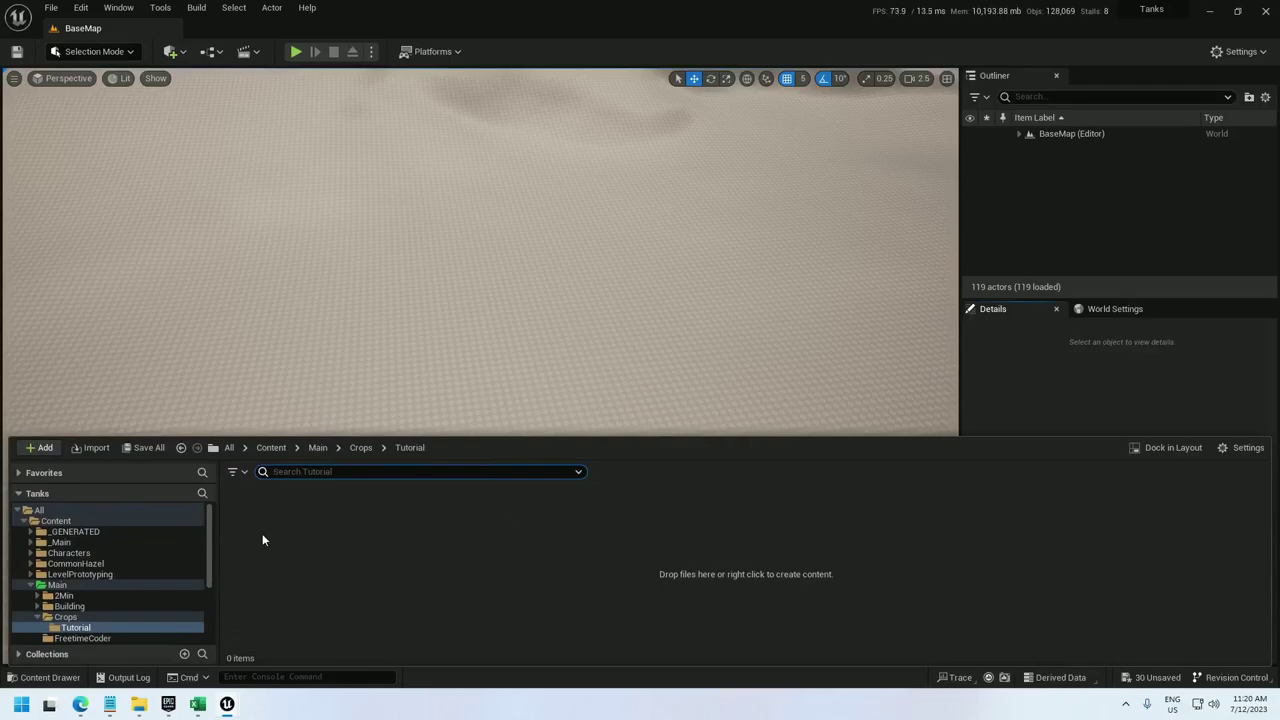
Create an Actor blueprint class named BP_CropsTutorial in the Tutorial folder.
right_click(262, 540)
click(321, 141)
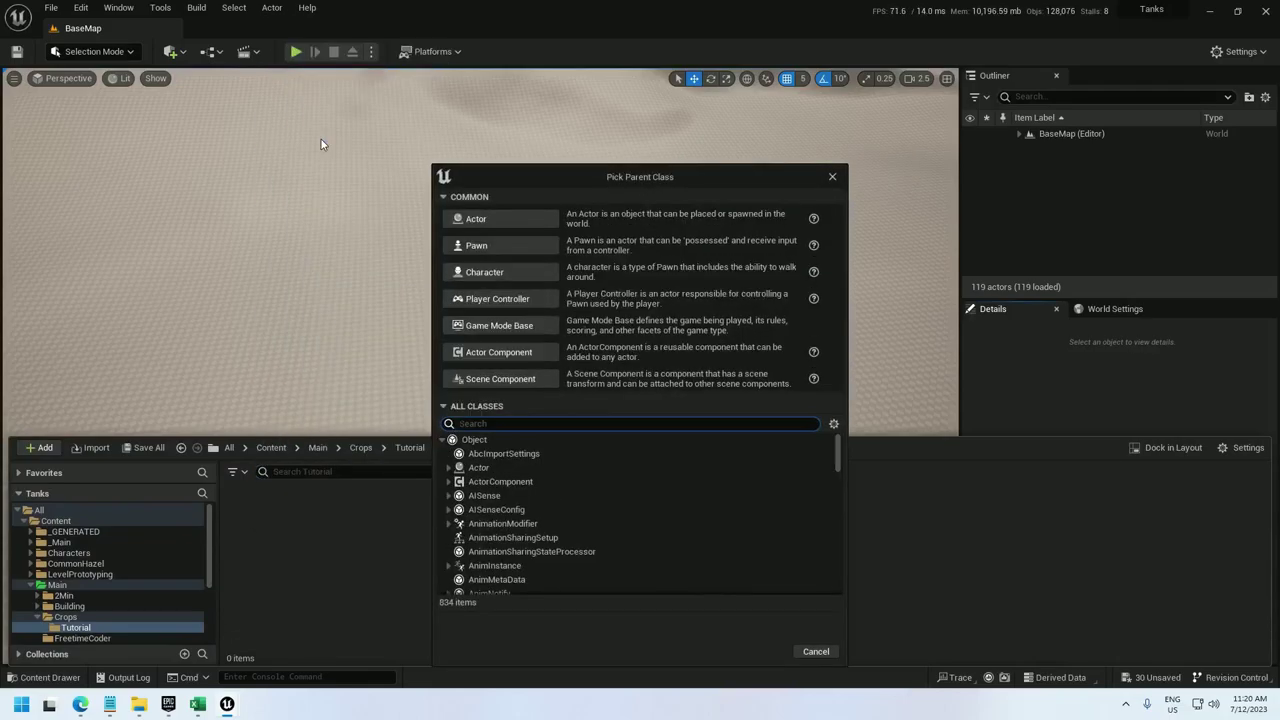
click(480, 218)
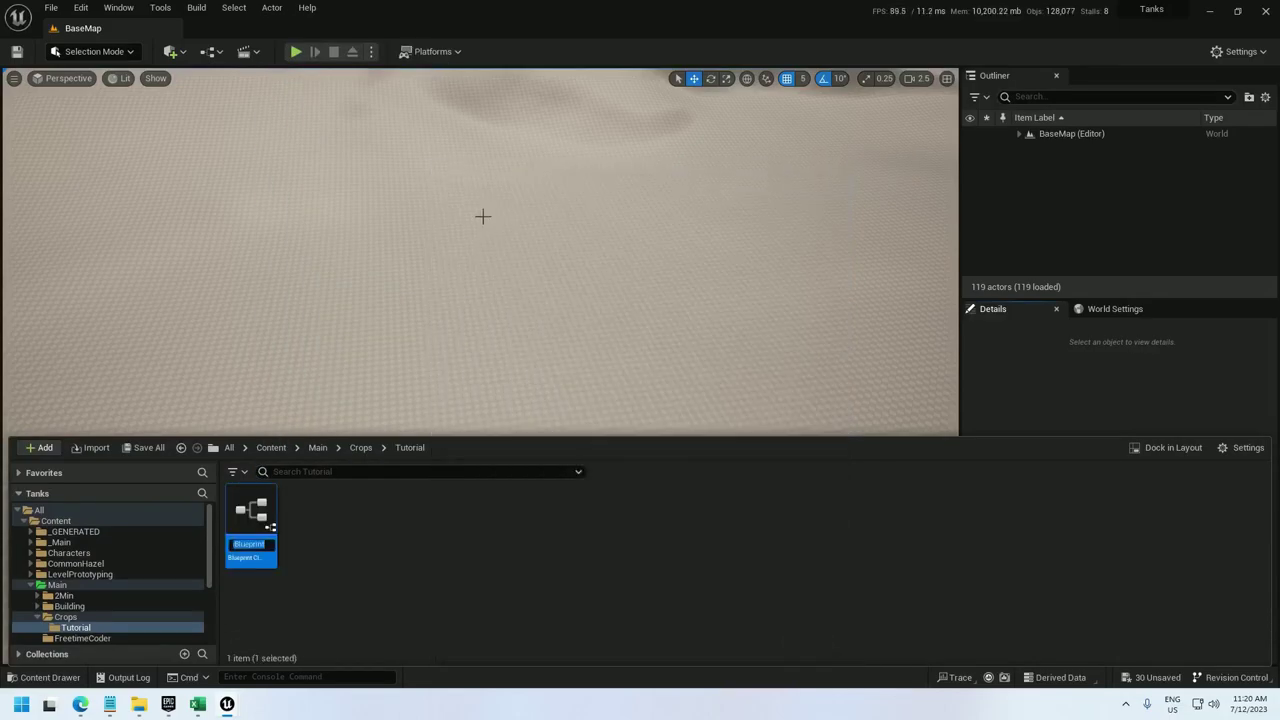
text(BP_Crops_Tutorial)
key(Return)
Create a PCG graph named PCG_CropsTutorial in the Tutorial folder.
right_click(307, 529)
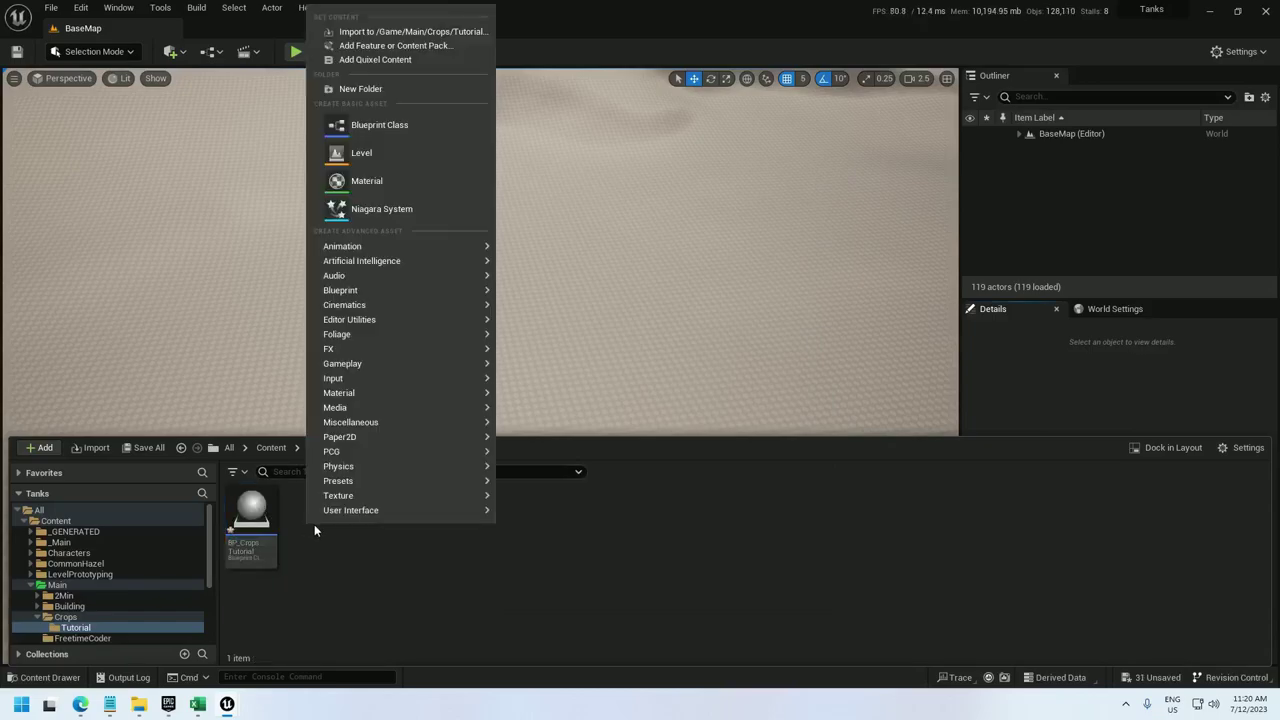
mouse_move(343, 452)
click(533, 460)
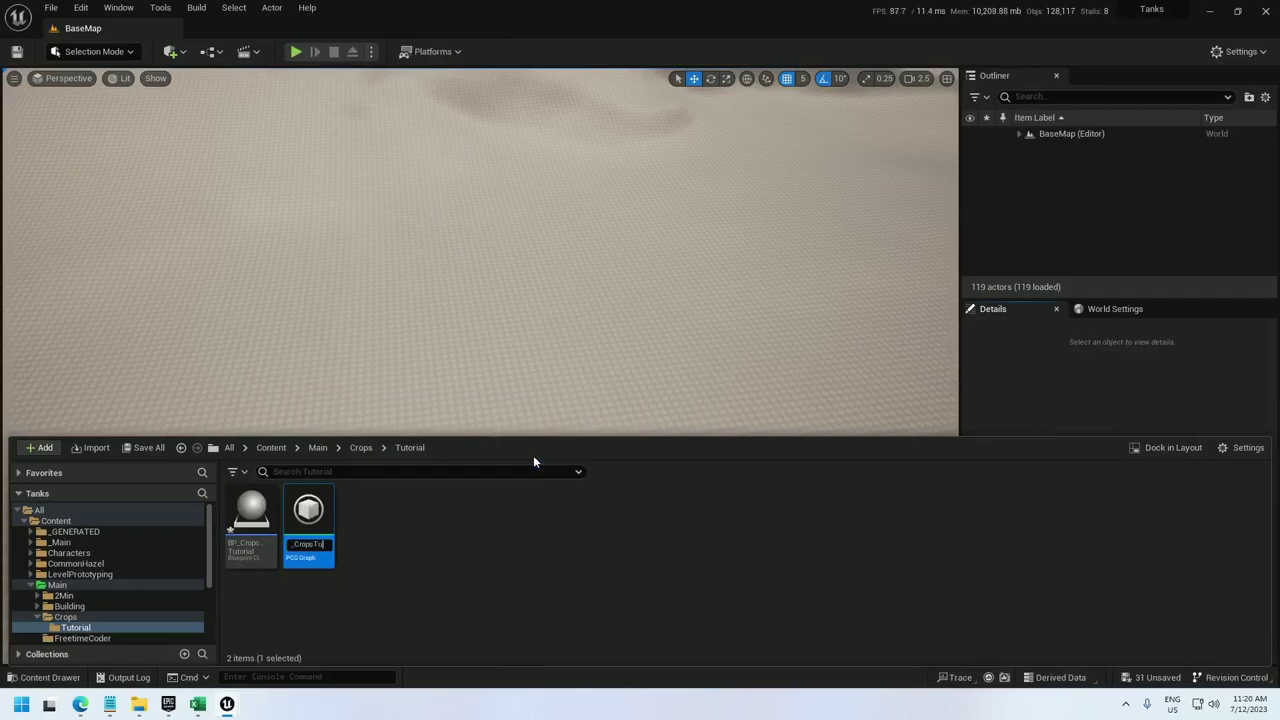
text(PCG_Crops_Tutorial)
key(Return)
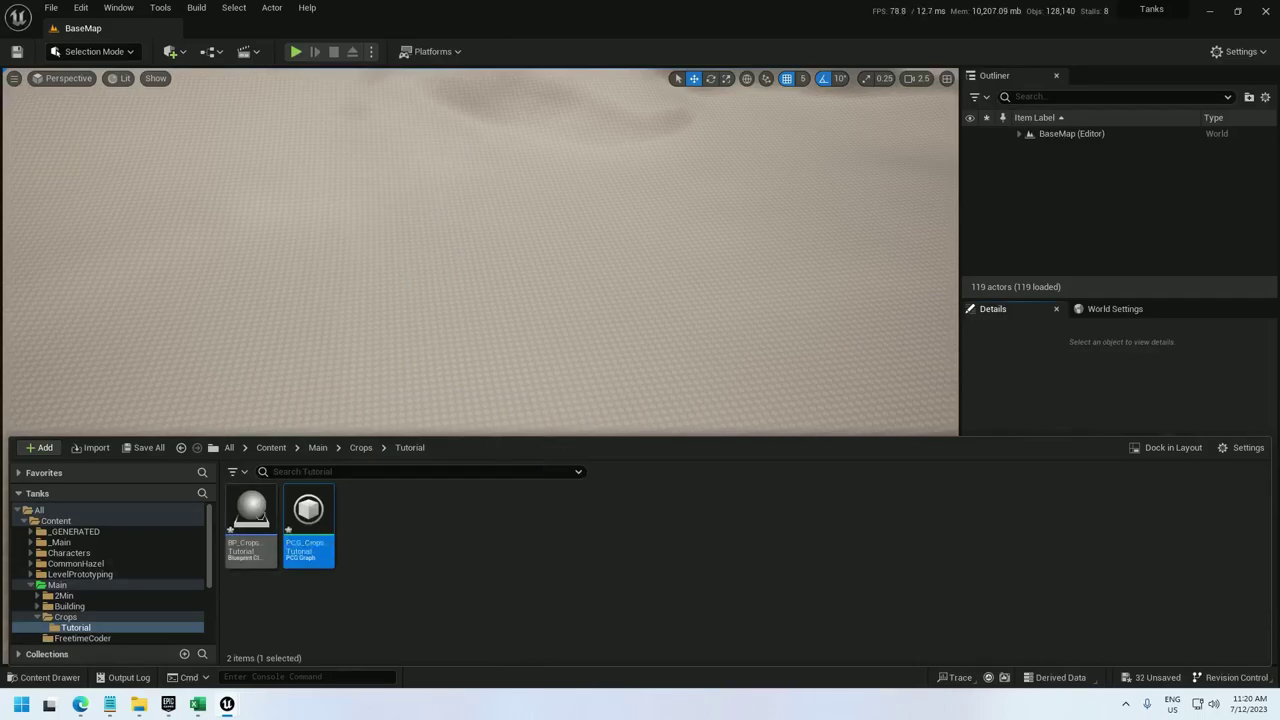
Open BP_CropsTutorial and add a Spline component under its default scene root, keeping the name Spline.
double_click(260, 515)
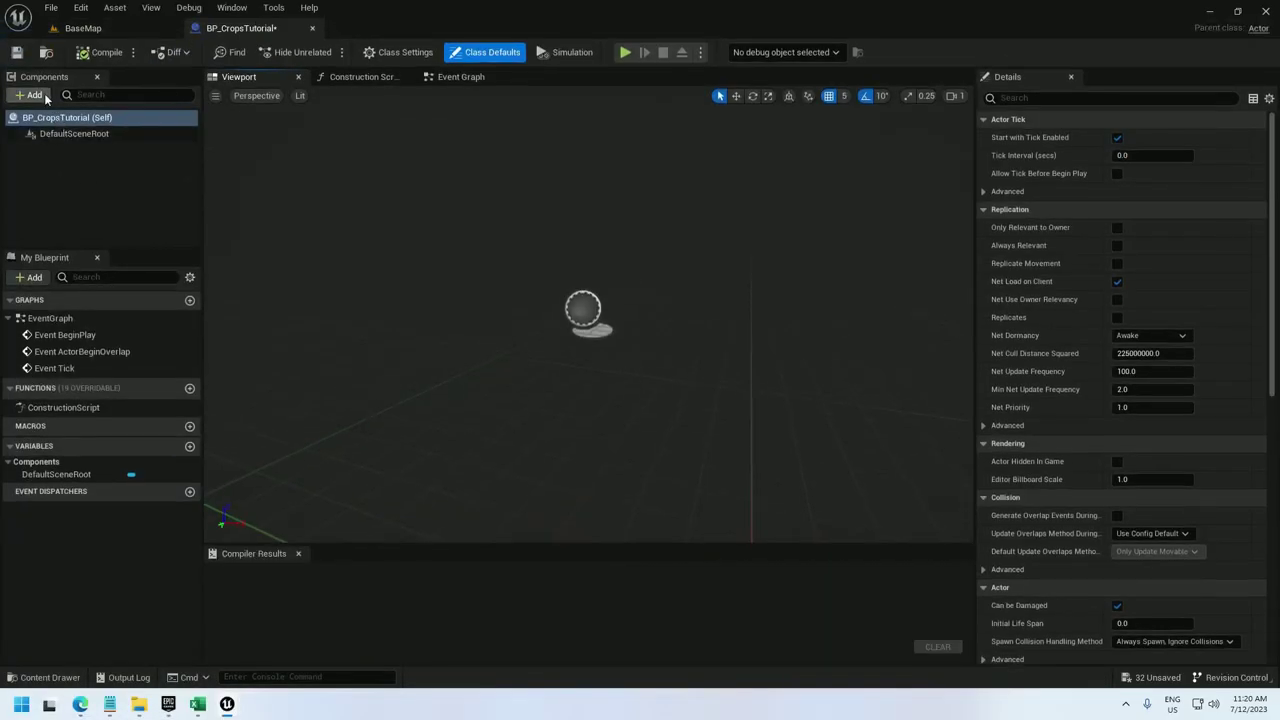
click(33, 95)
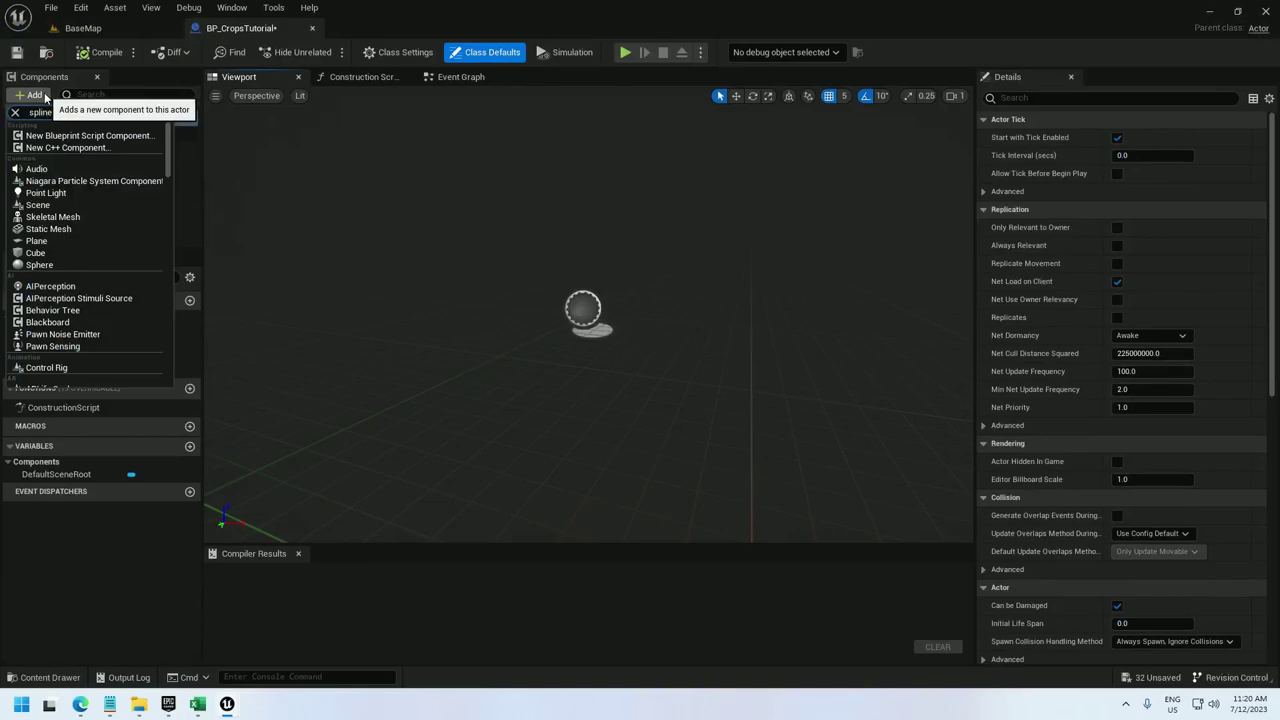
click(40, 158)
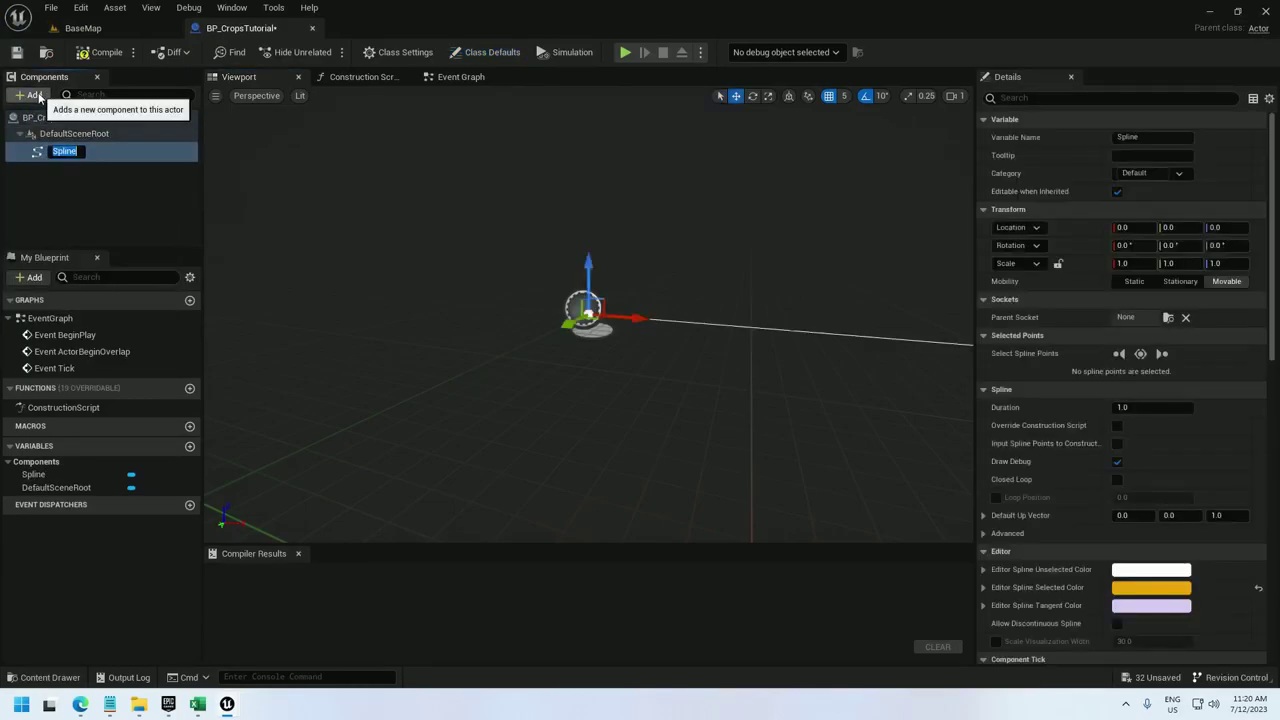
key(Return)
Add a PCG component to the blueprint, keeping the name PCG.
click(35, 95)
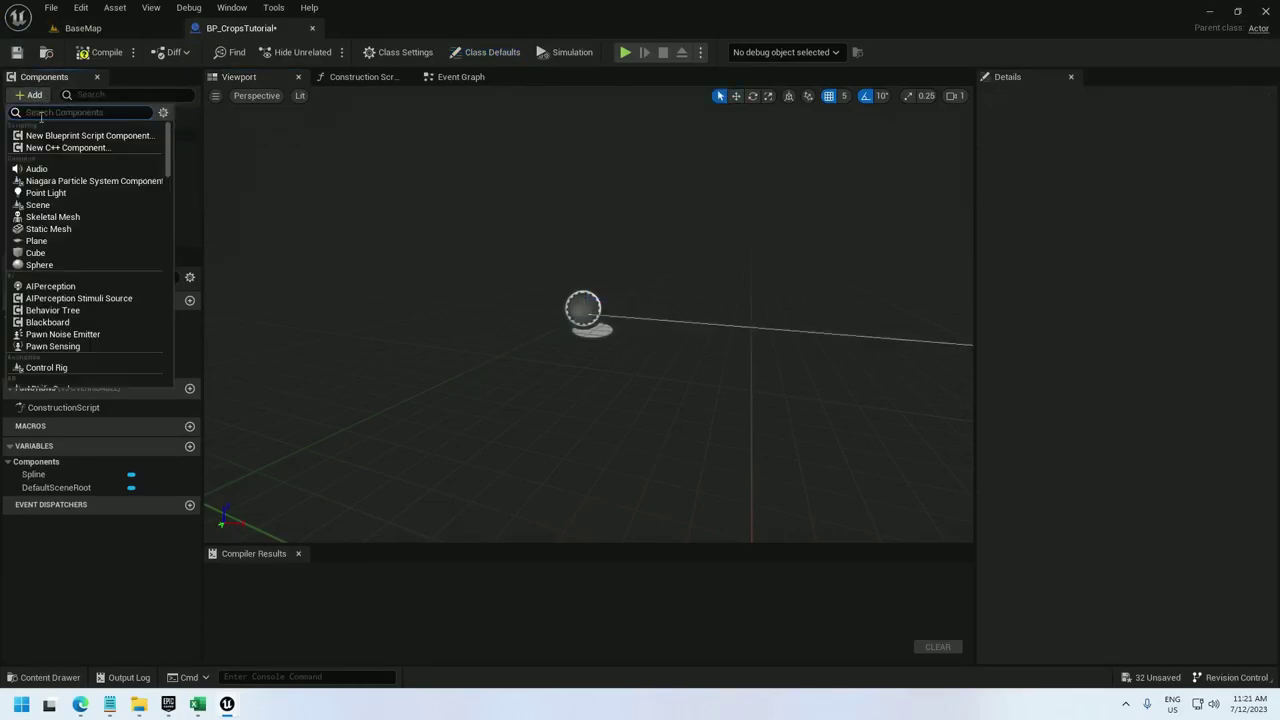
text(pcg)
click(50, 133)
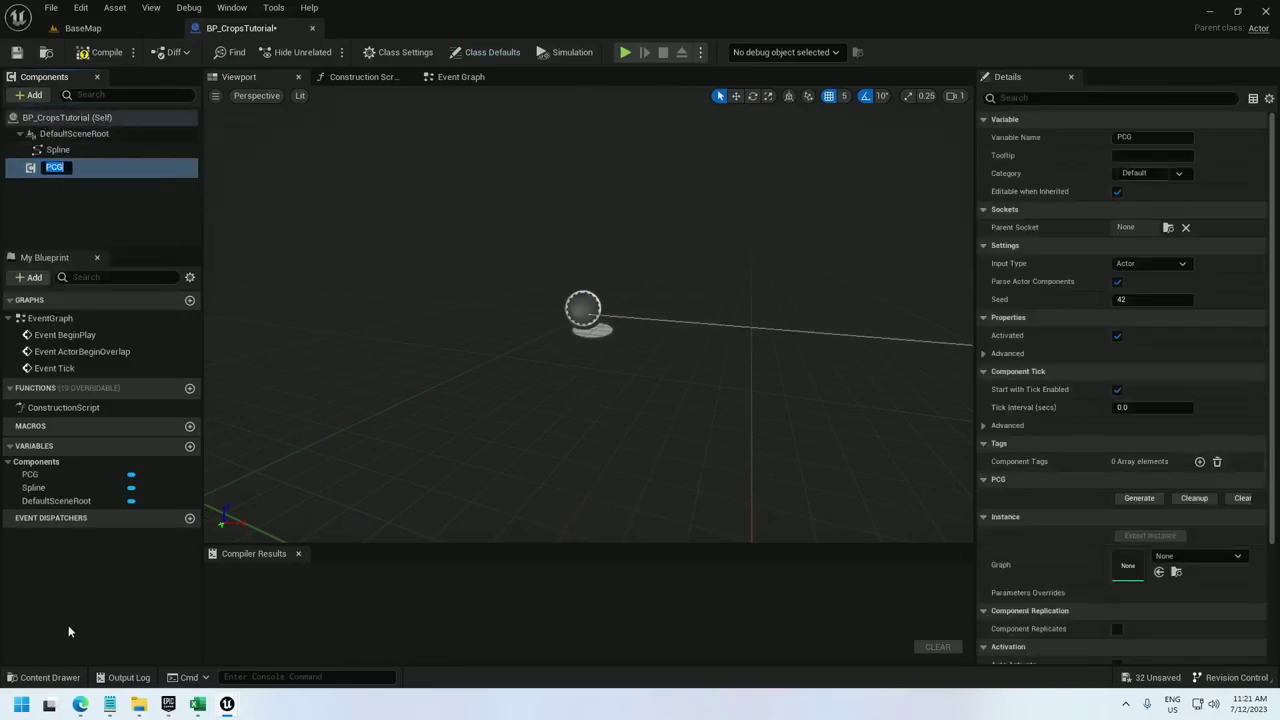
key(Return)
Assign the PCG_CropsTutorial graph to the blueprint's PCG component.
click(43, 677)
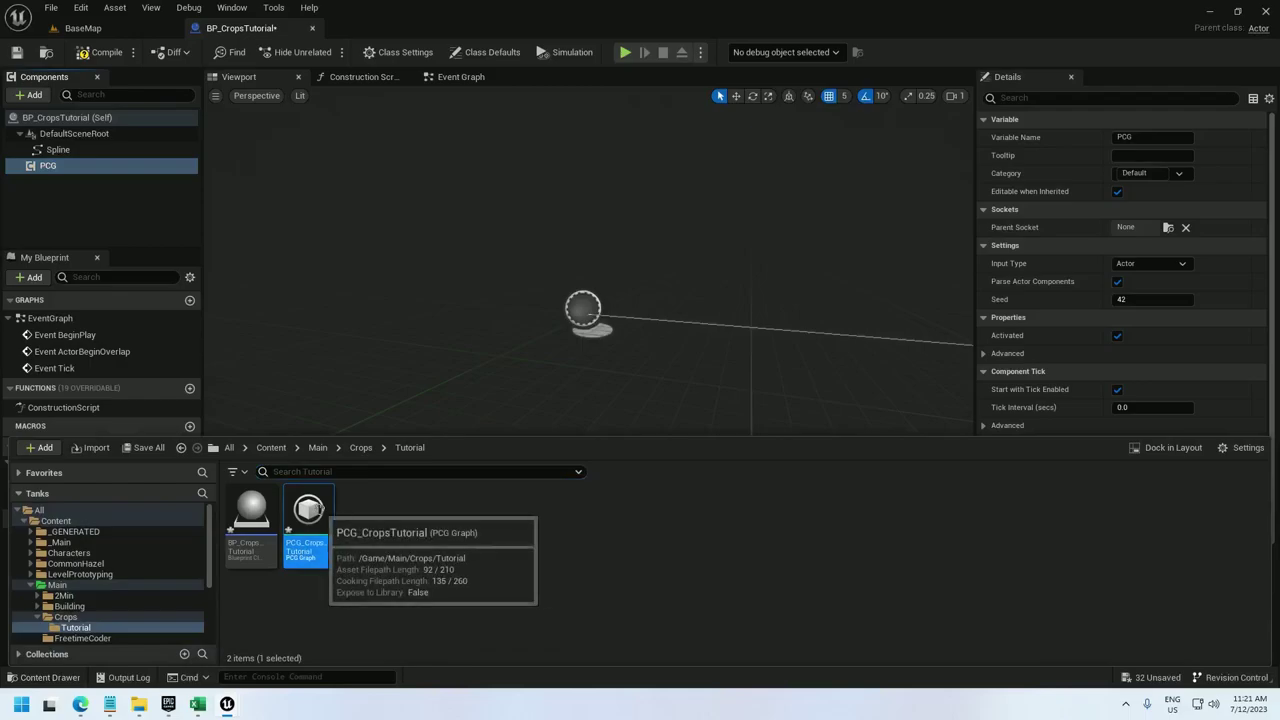
click(48, 165)
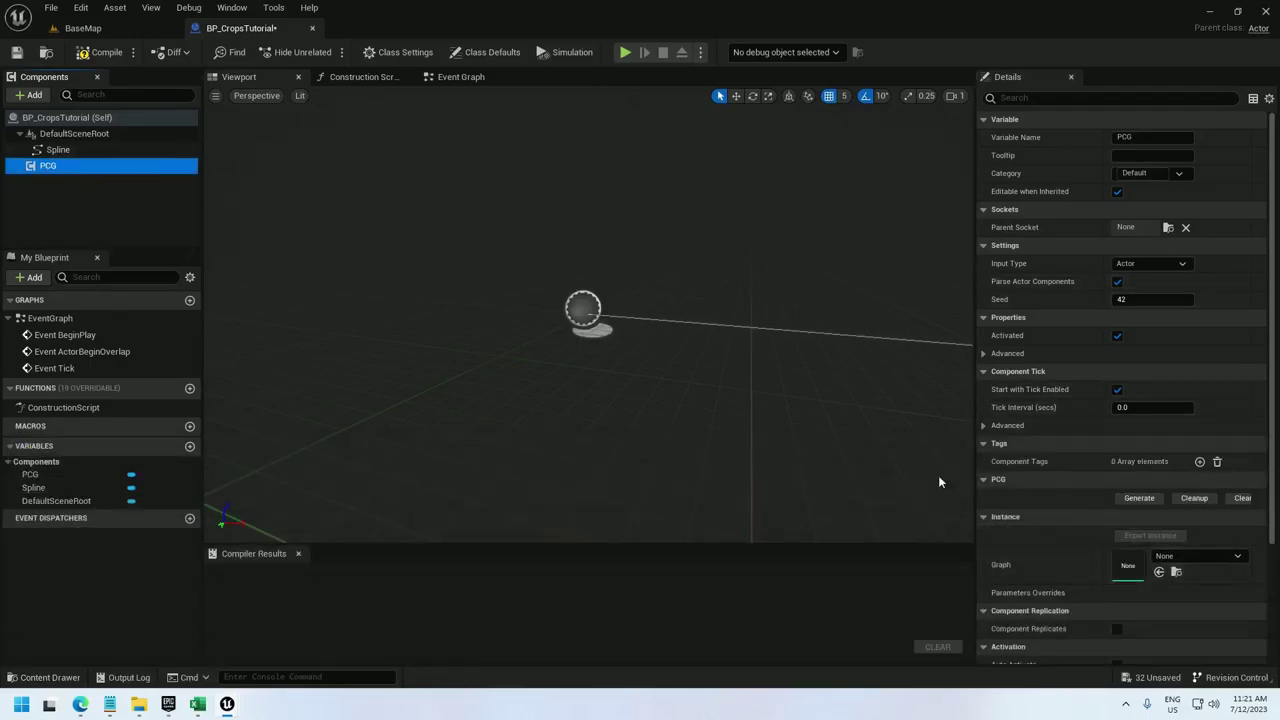
click(1159, 571)
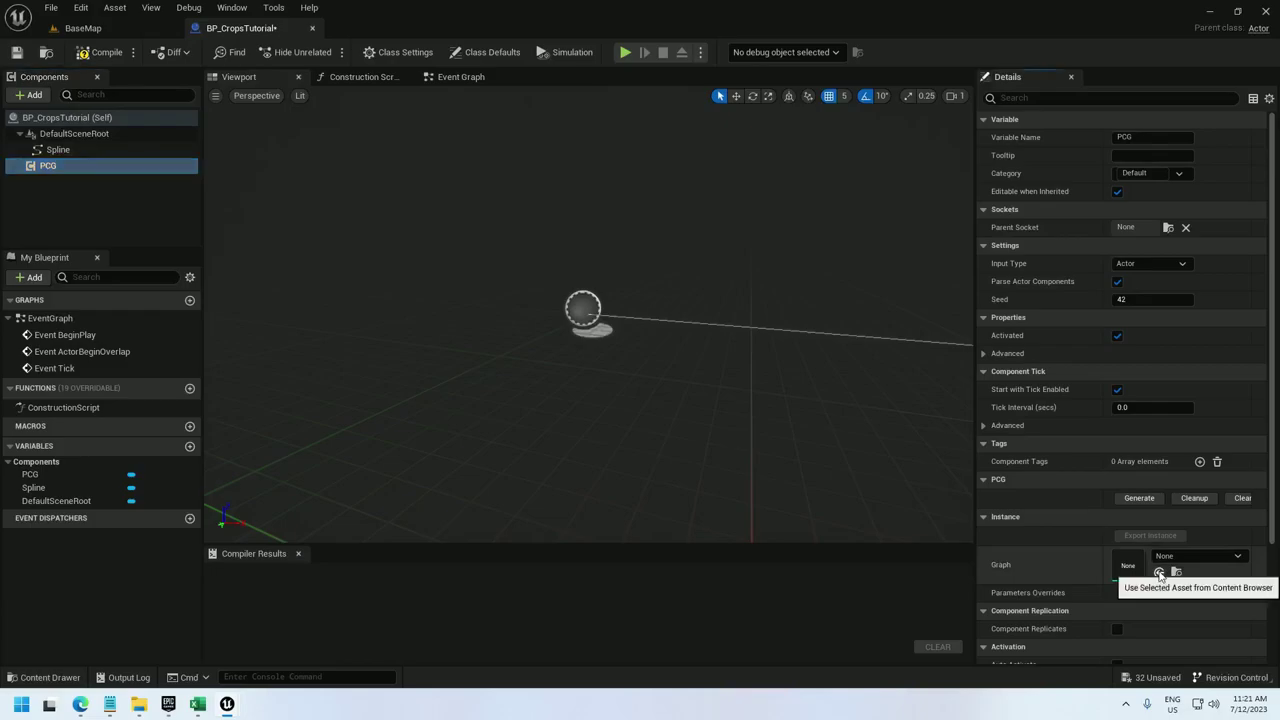
Extend the spline to four points, the last two at about (709, 375) and (-80, 403), and make it a closed loop.
click(50, 149)
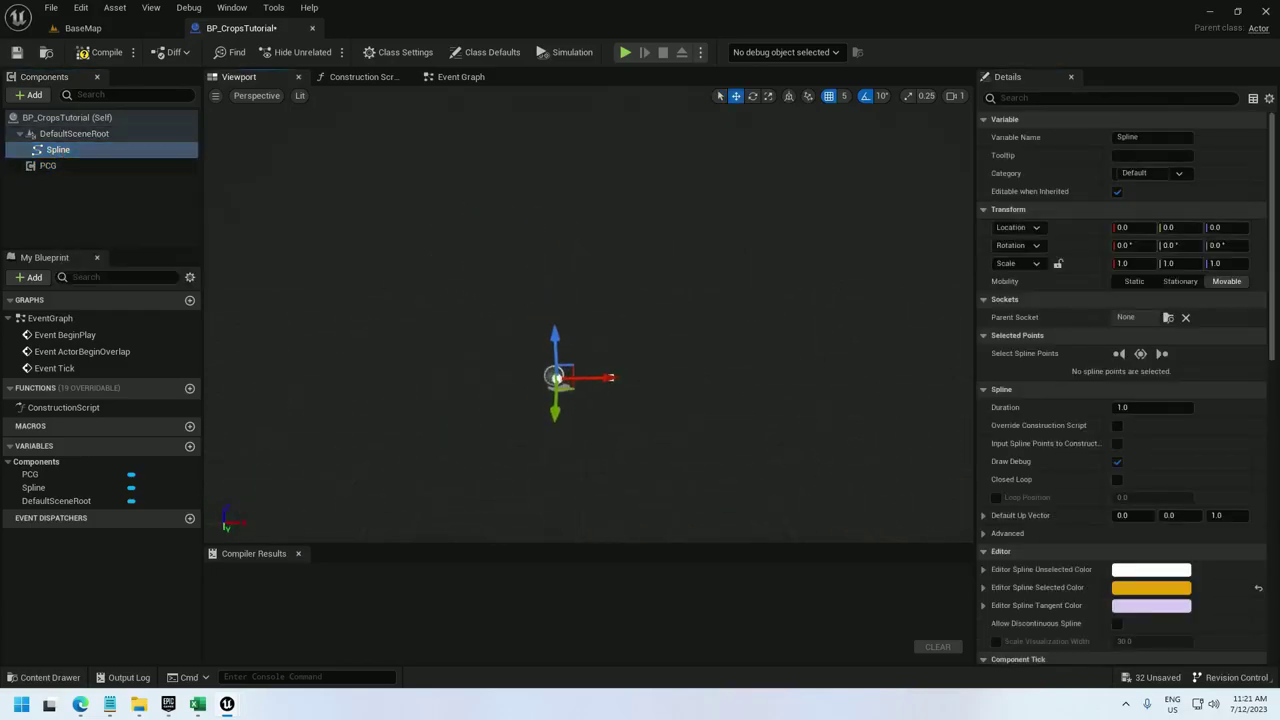
right_drag(645, 308, 645, 378)
scroll(645, 308, down, 1)
click(598, 308)
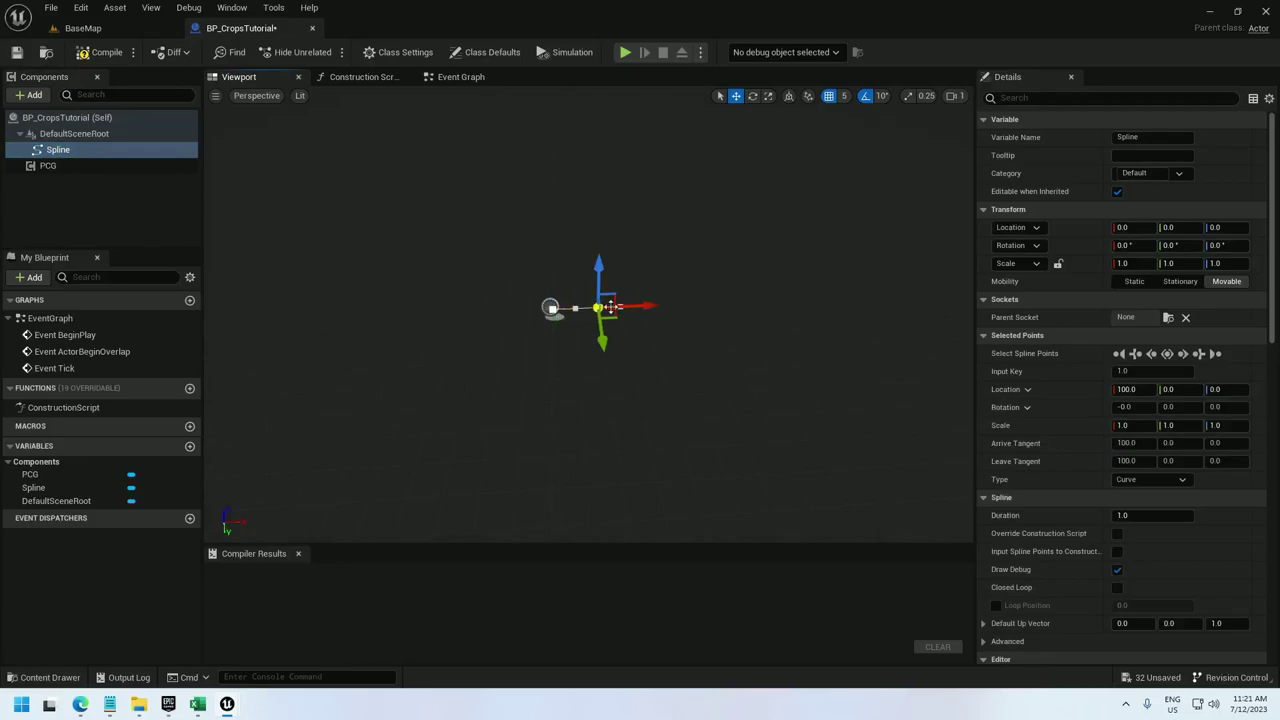
drag(600, 308, 1027, 470)
key(s)
right_drag(657, 369, 700, 420)
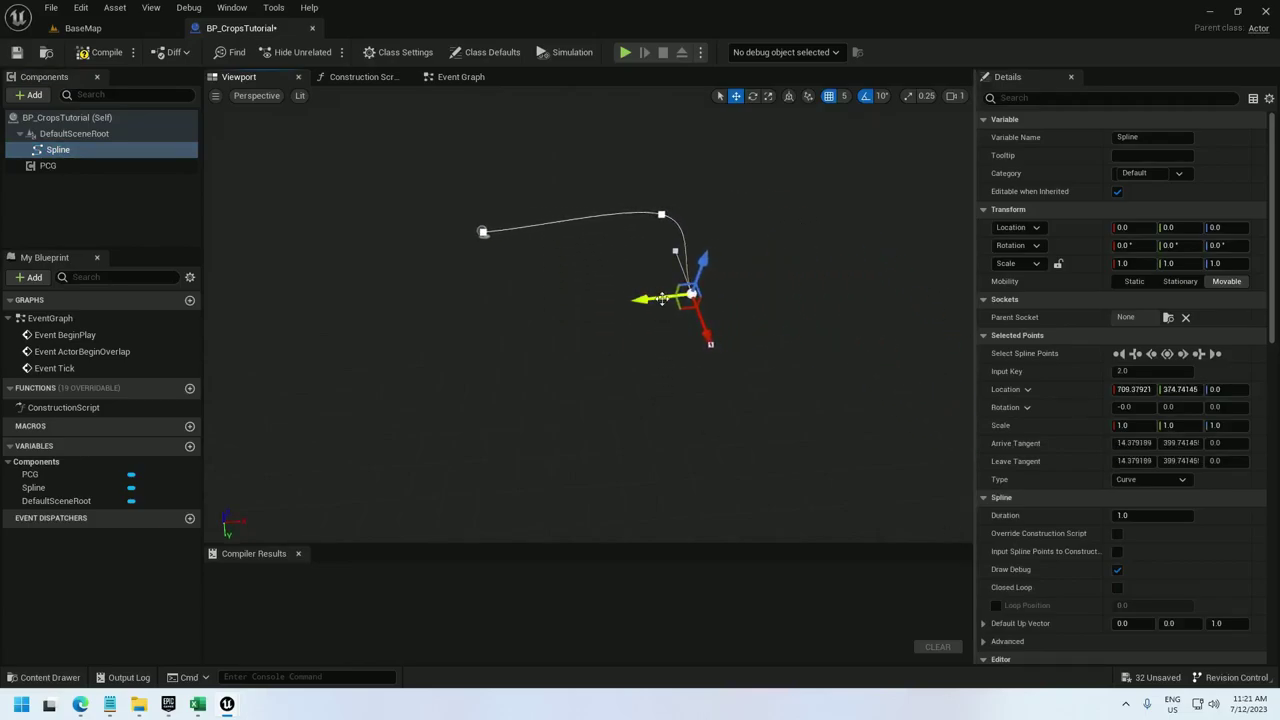
alt+drag(650, 297, 451, 321)
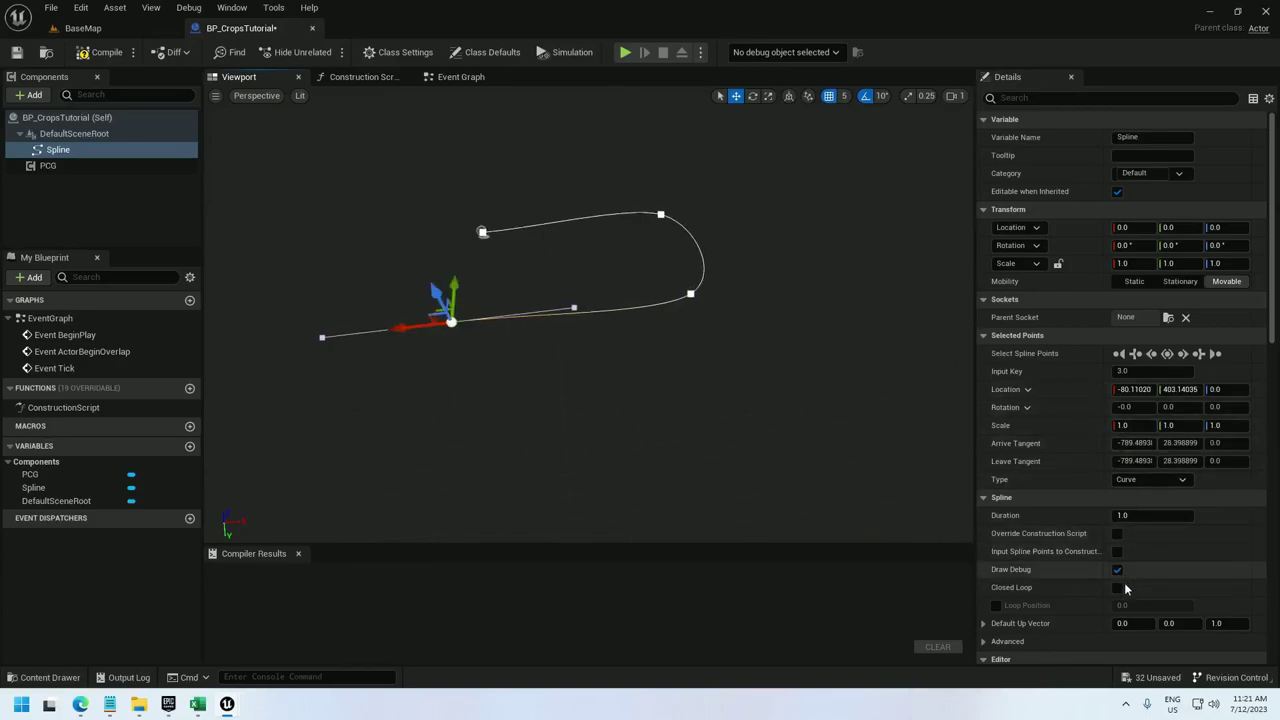
click(1119, 587)
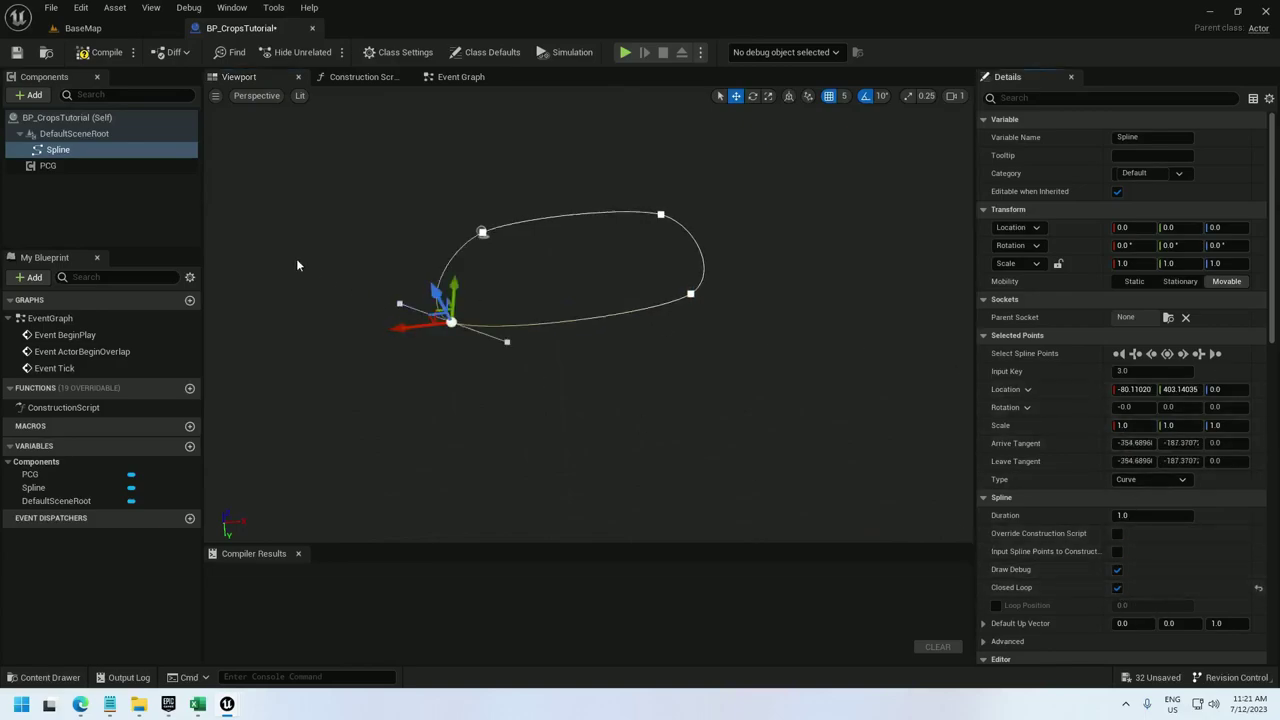
Add an instance-editable variable named Rotator of type Rotator, and compile and save the blueprint.
click(86, 215)
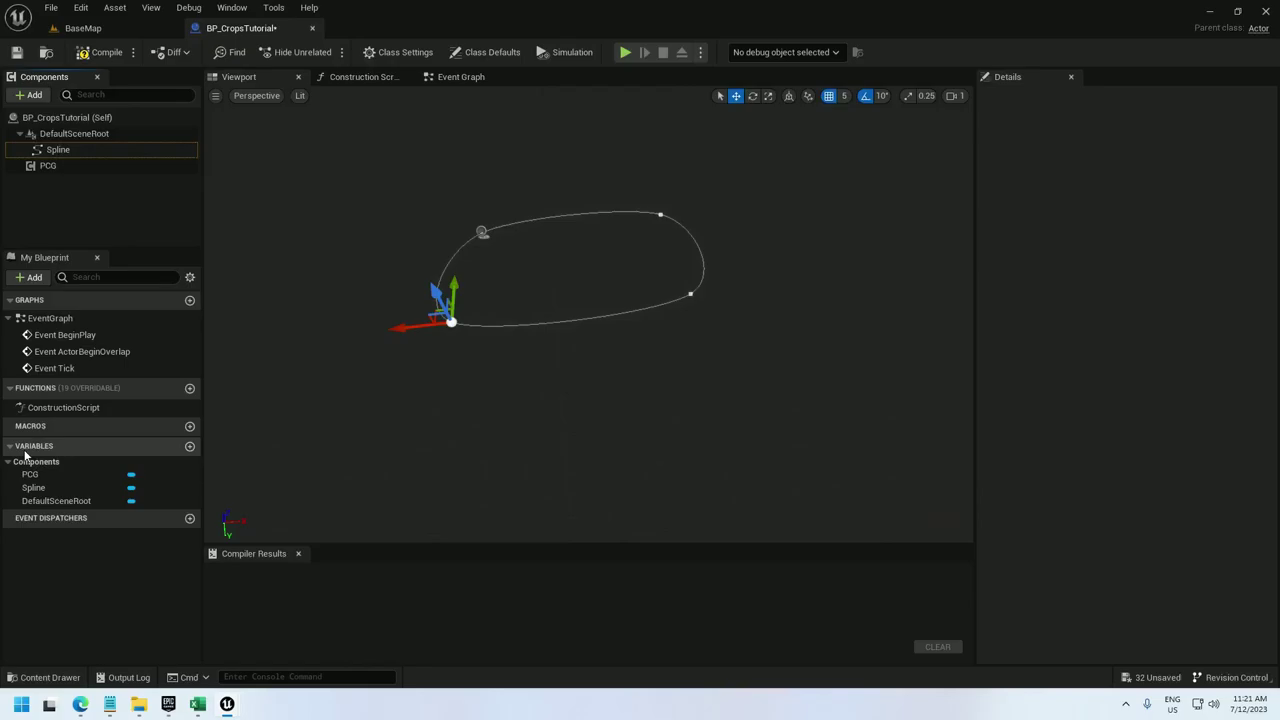
click(190, 446)
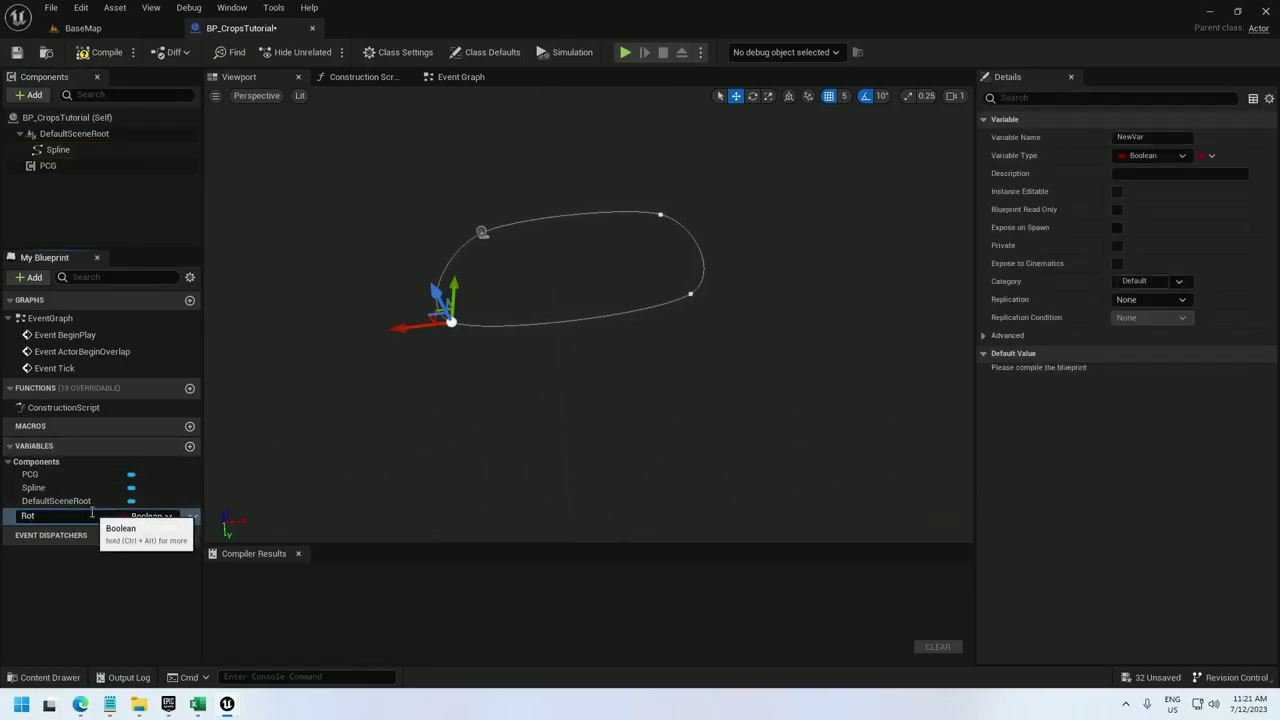
click(160, 516)
click(155, 351)
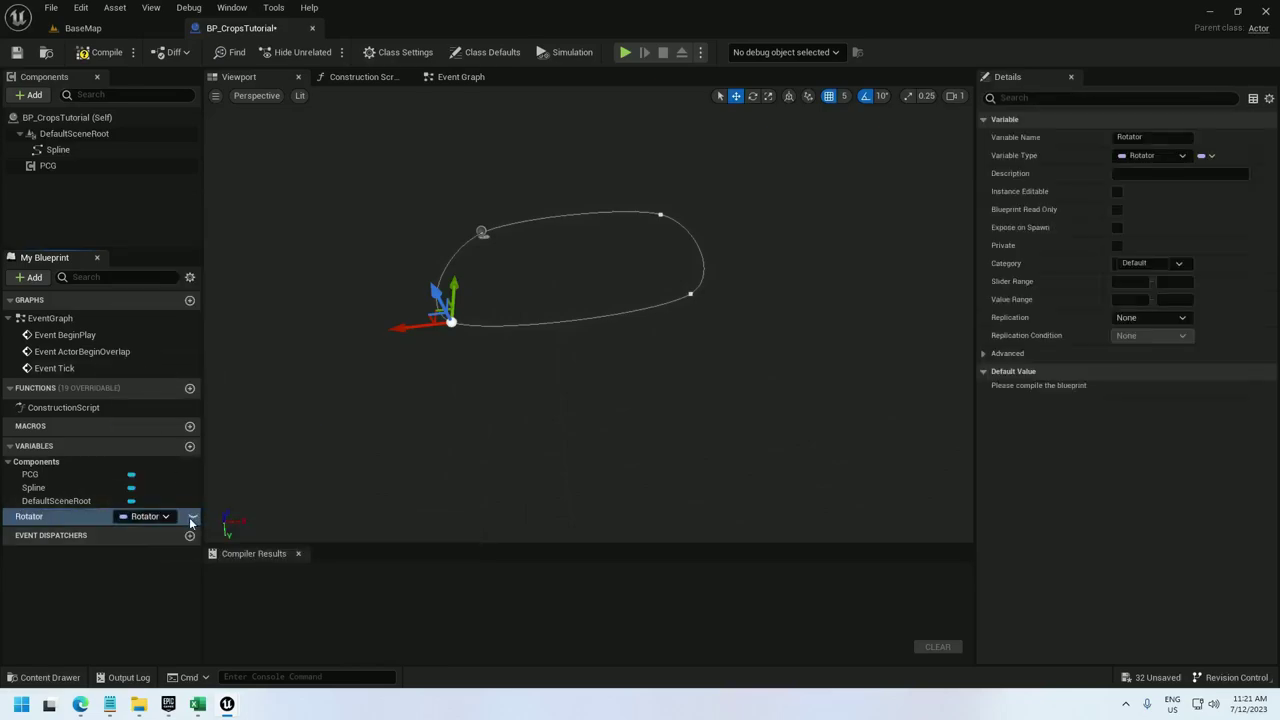
click(100, 52)
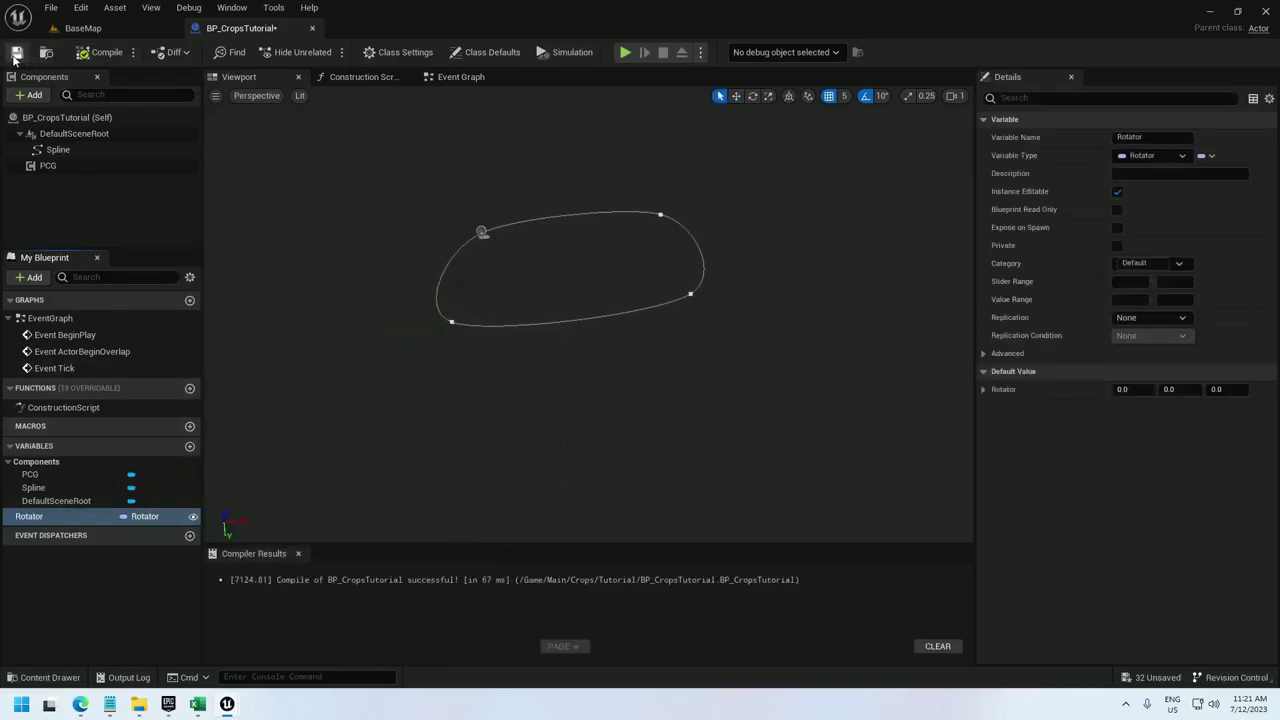
click(16, 52)
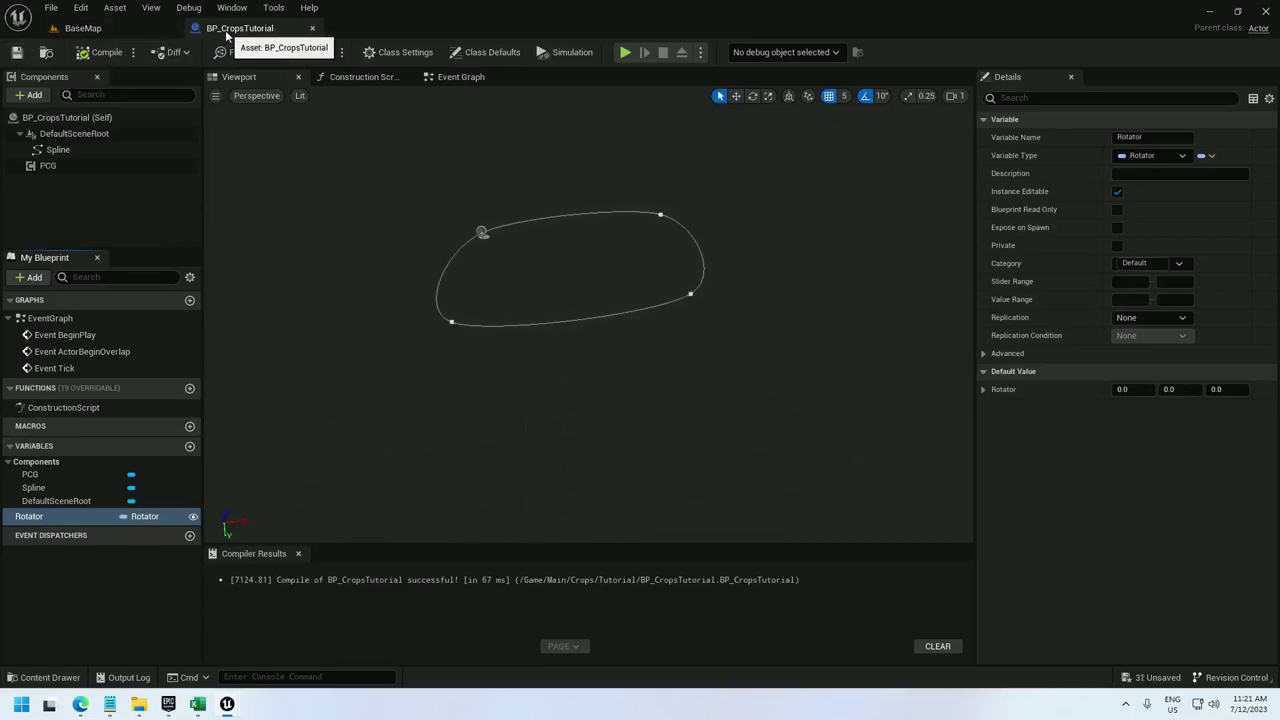
Place BP_CropsTutorial in the BaseMap level at about X 32065, Y 31875, Z 100.
click(83, 28)
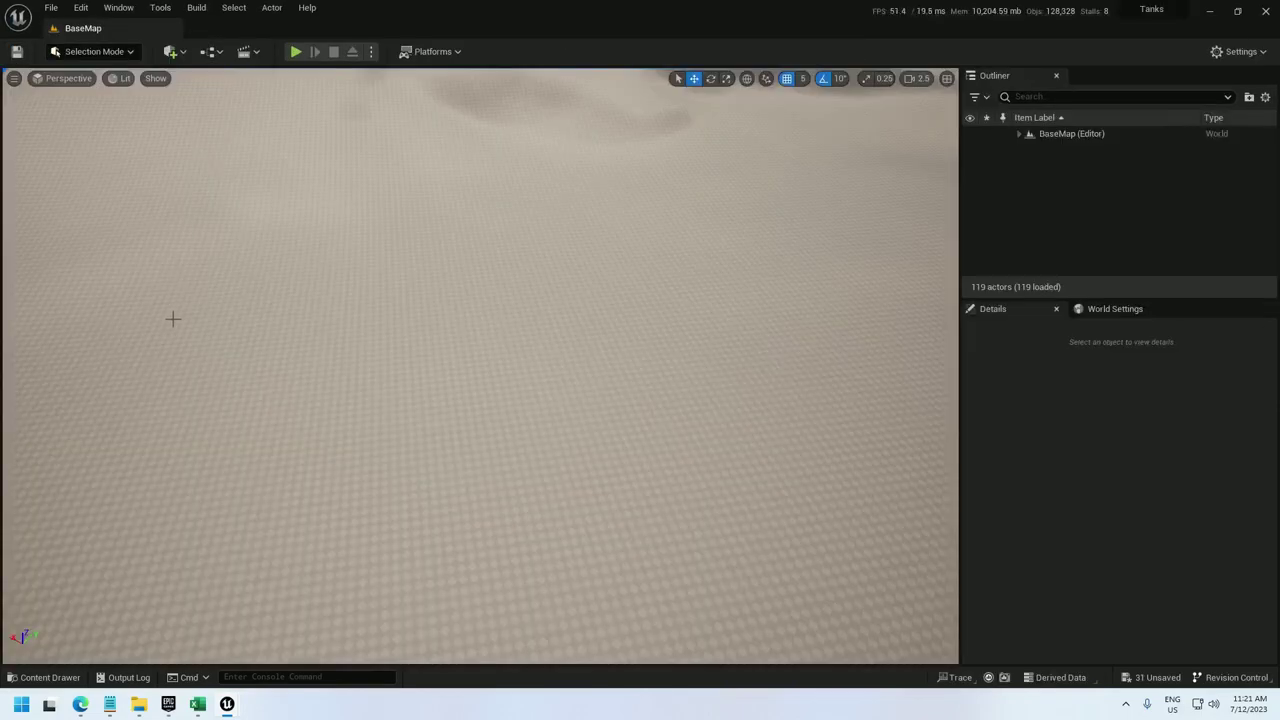
click(50, 678)
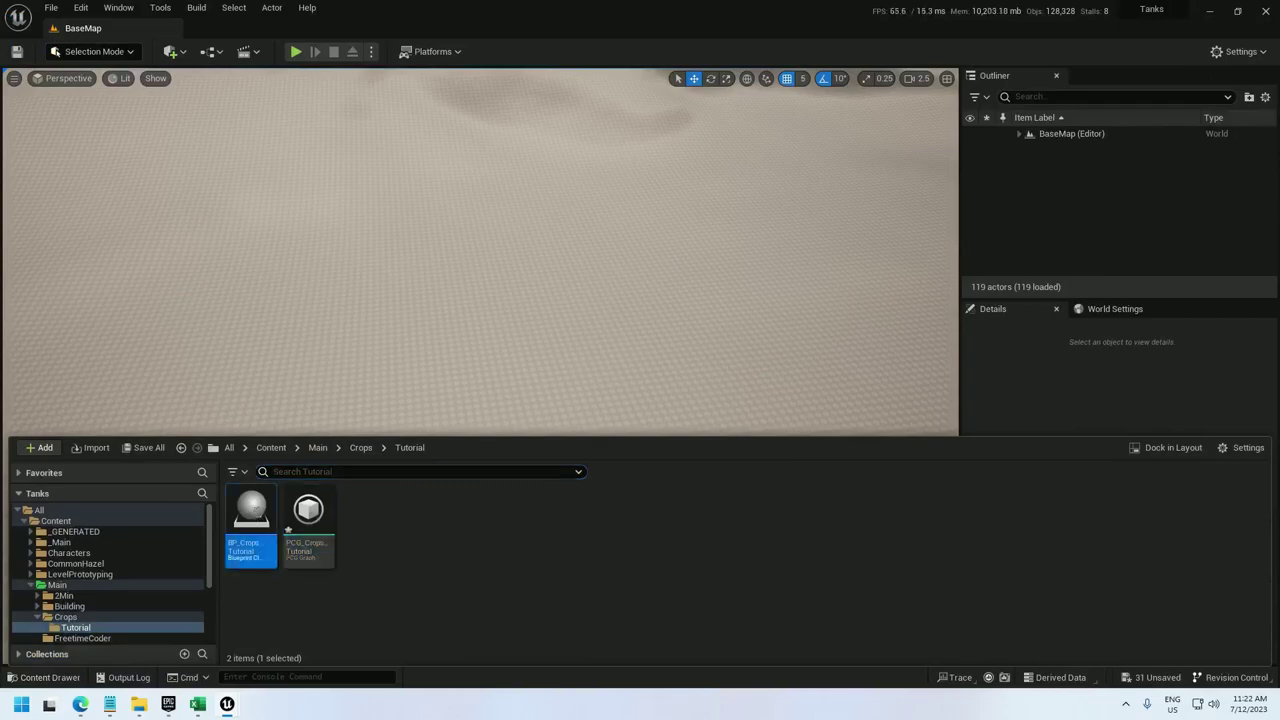
drag(251, 525, 460, 346)
Spread the placed actor's four spline points apart to form a large rounded field outline on the ground.
click(382, 305)
ctrl+click(364, 312)
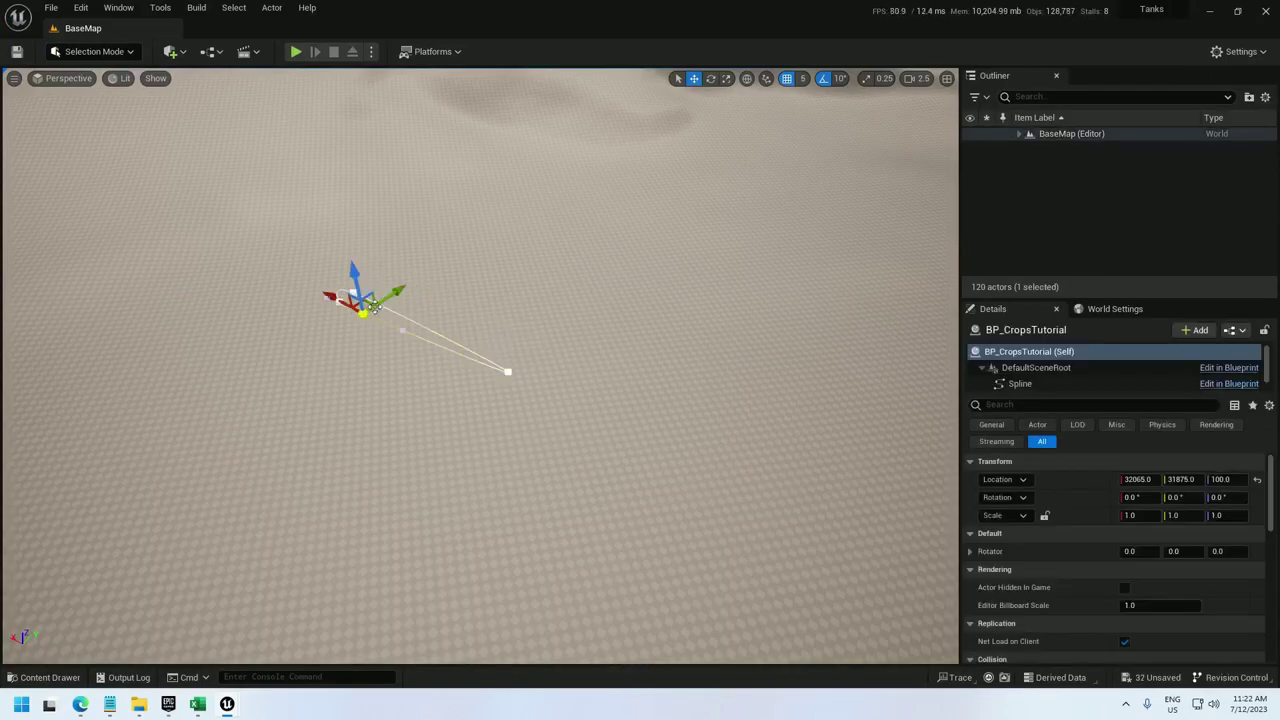
drag(385, 298, 212, 416)
click(341, 302)
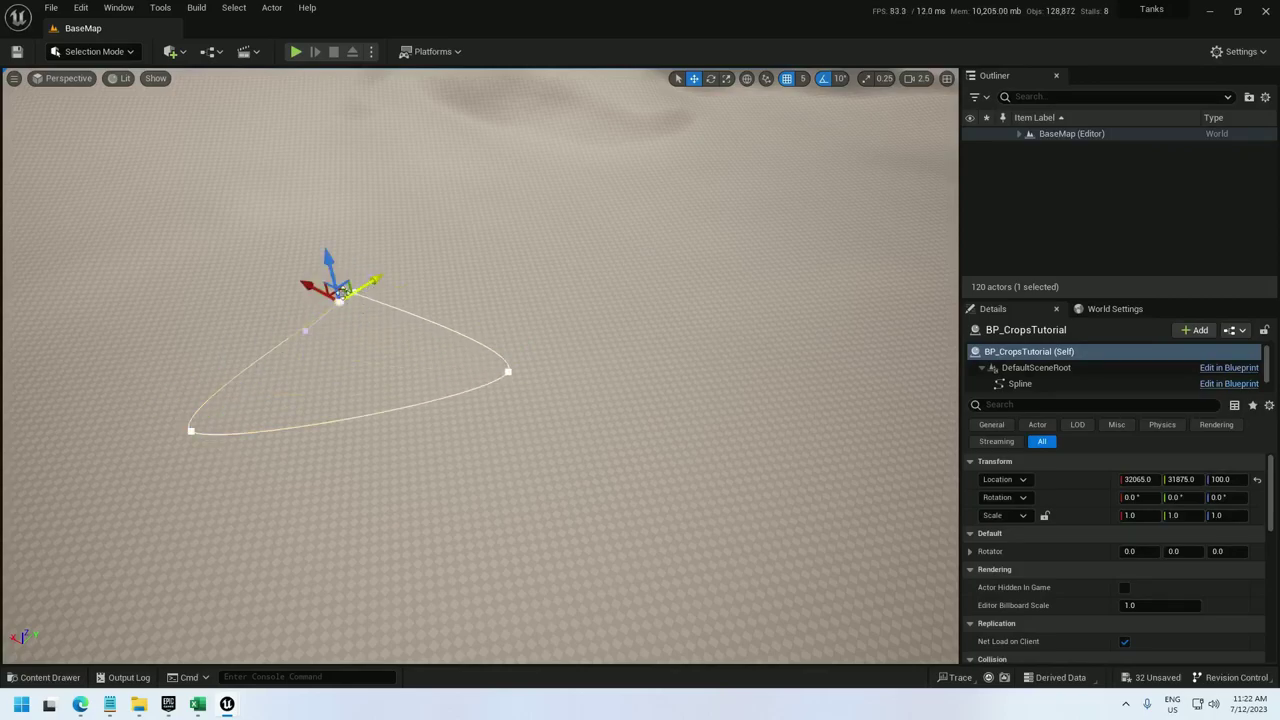
drag(318, 290, 197, 226)
click(352, 293)
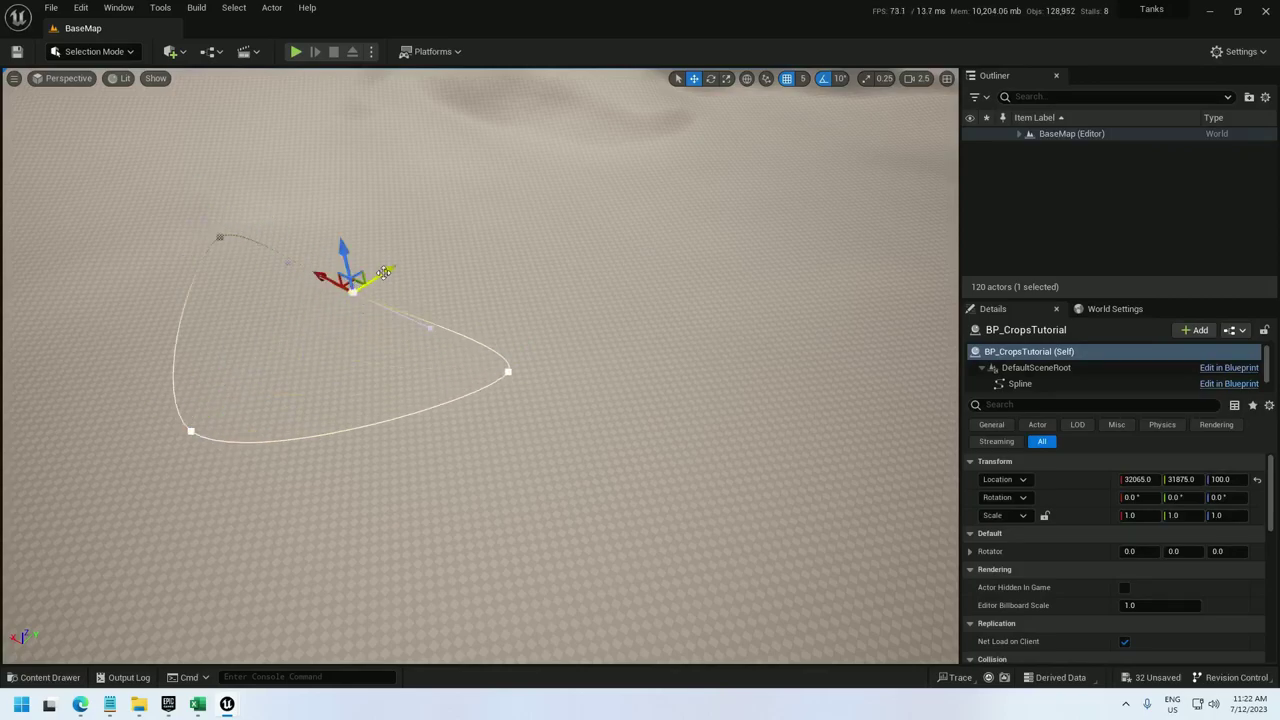
alt+drag(385, 272, 507, 194)
Open the PCG_CropsTutorial graph and dock its editor beside the BaseMap level.
click(62, 677)
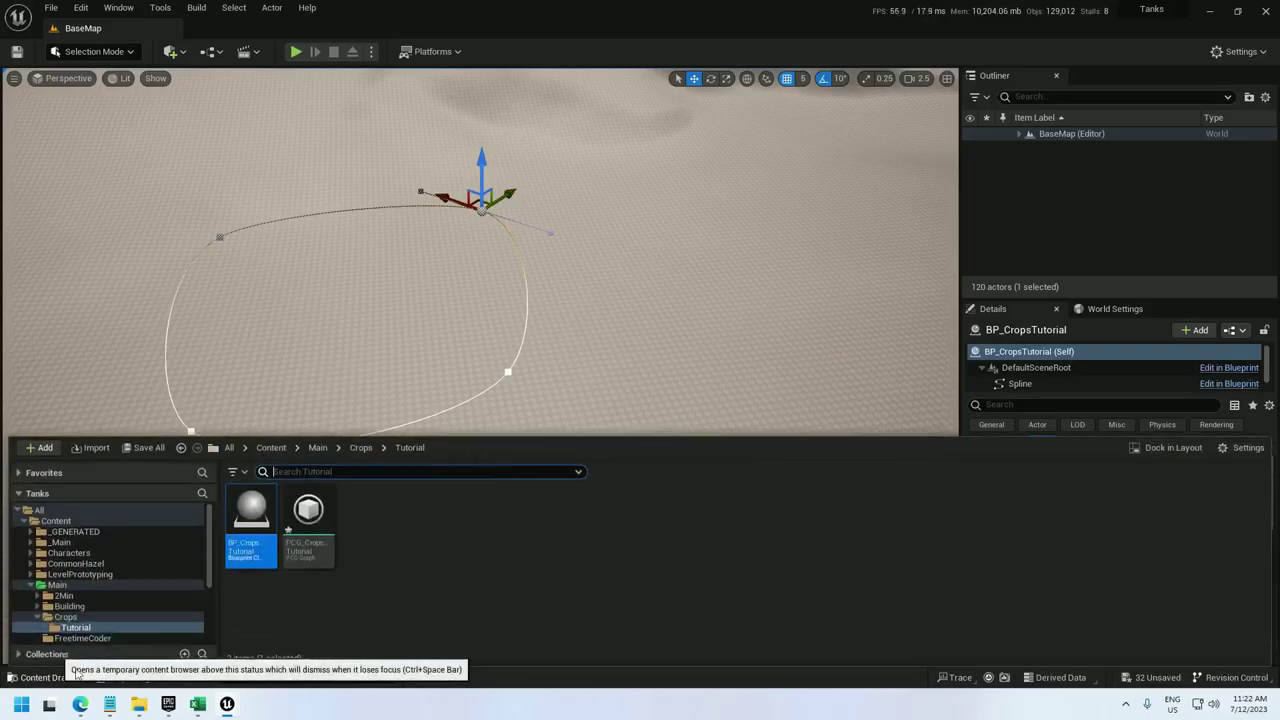
double_click(314, 514)
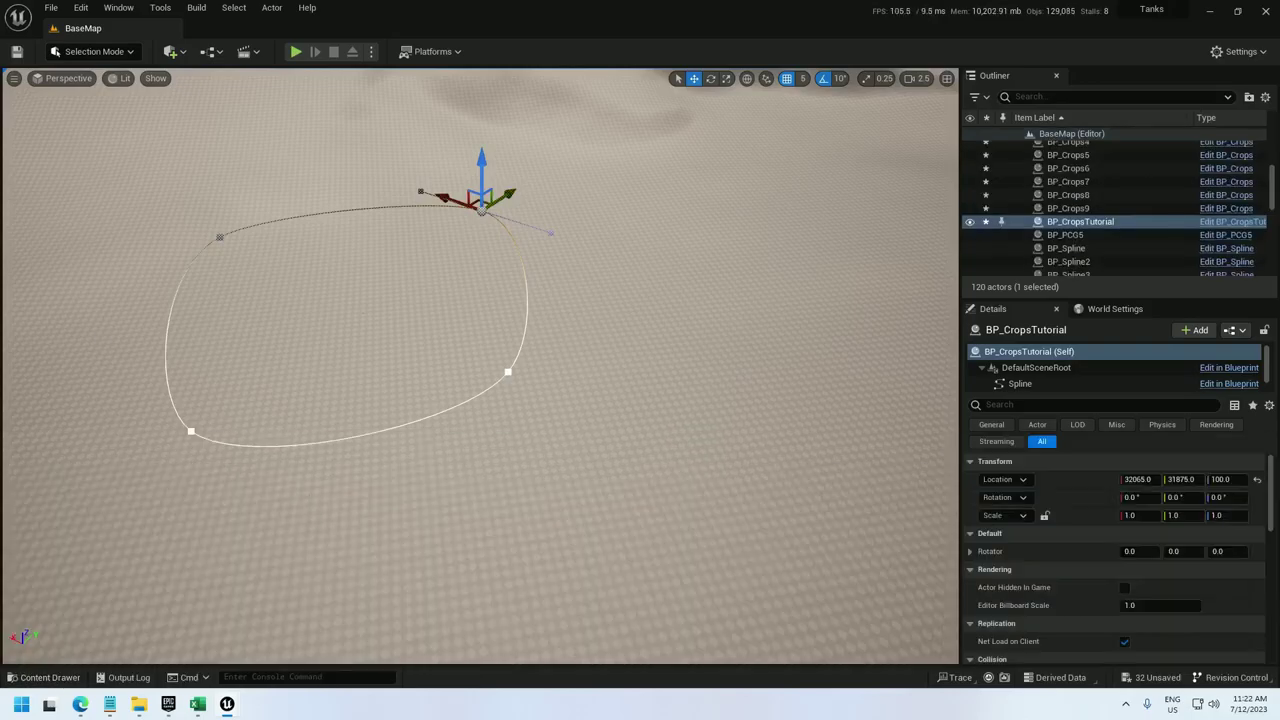
drag(206, 29, 237, 27)
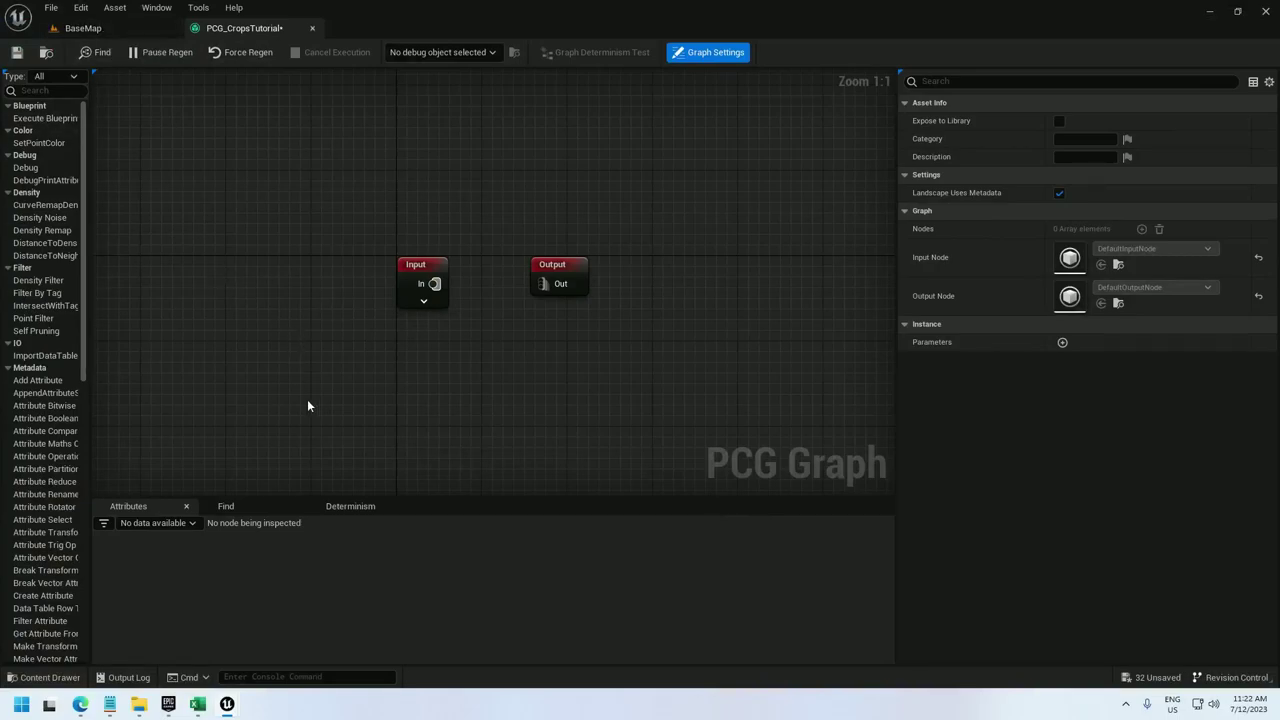
Add a Get Spline Data node to the PCG graph and connect its output to a new Spline Sampler node.
right_drag(307, 405, 326, 346)
right_click(271, 370)
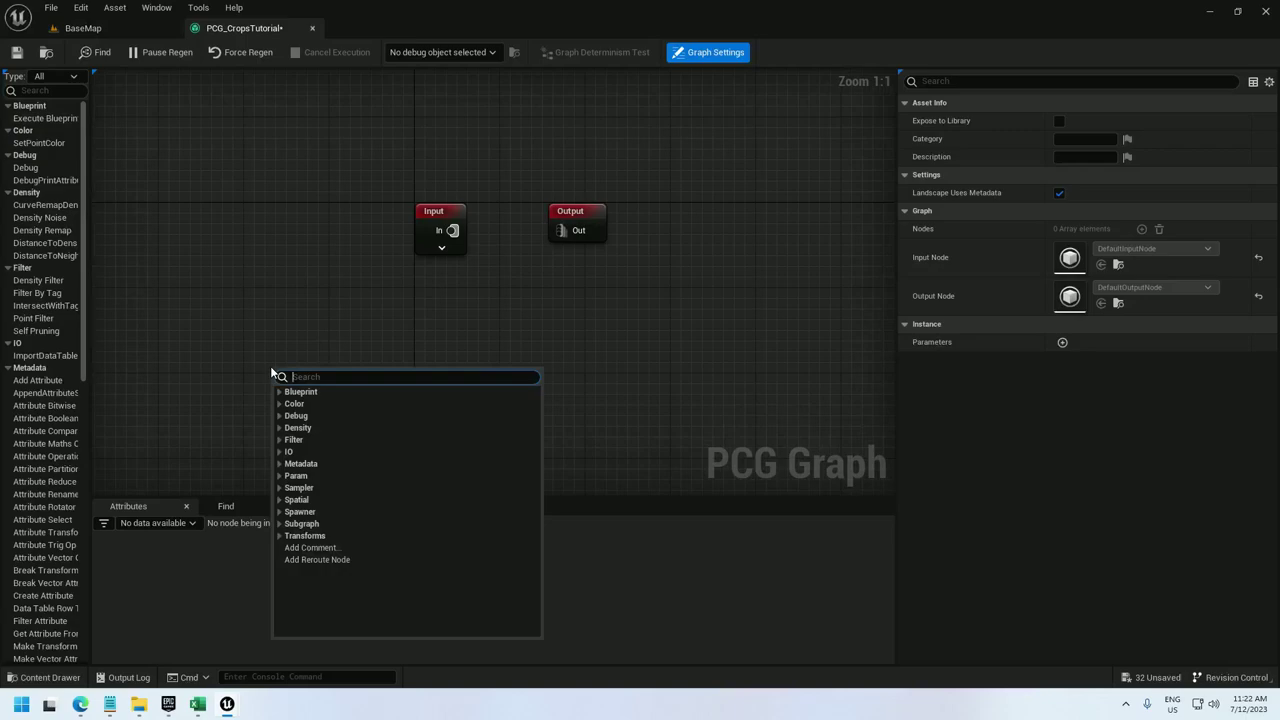
text(get spline)
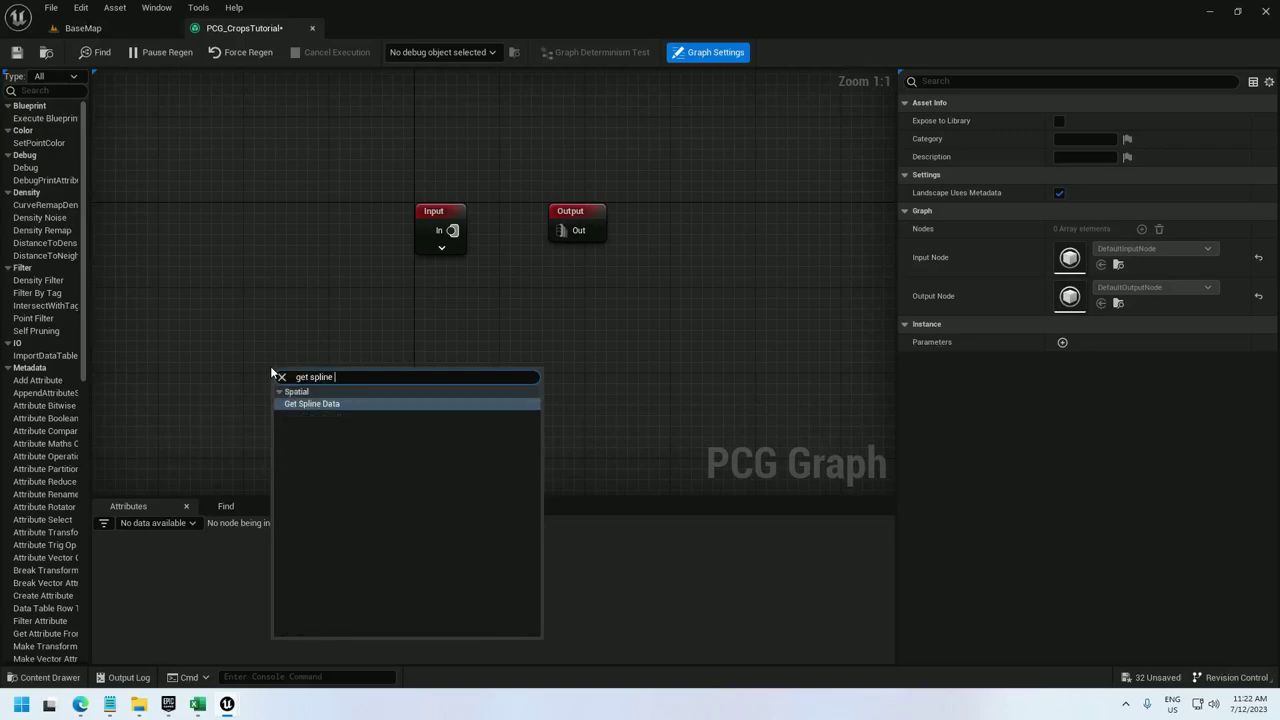
key(Escape)
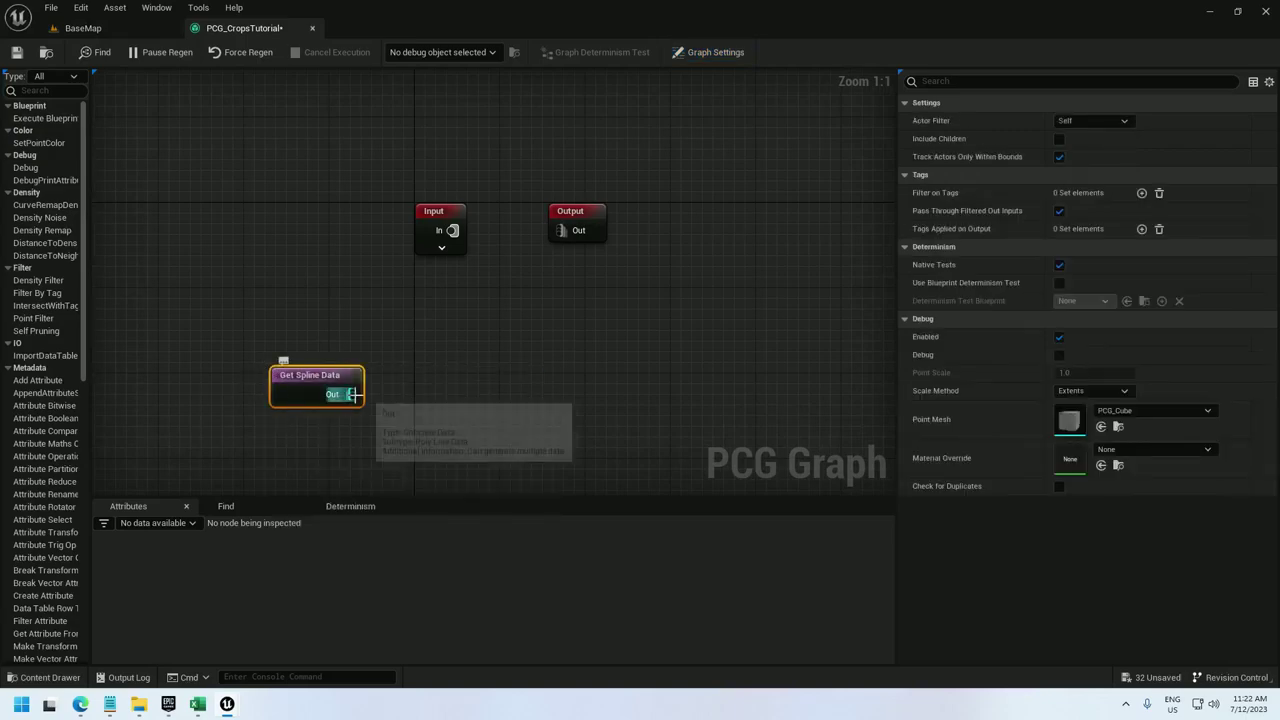
drag(349, 394, 419, 393)
text(spline s)
key(Return)
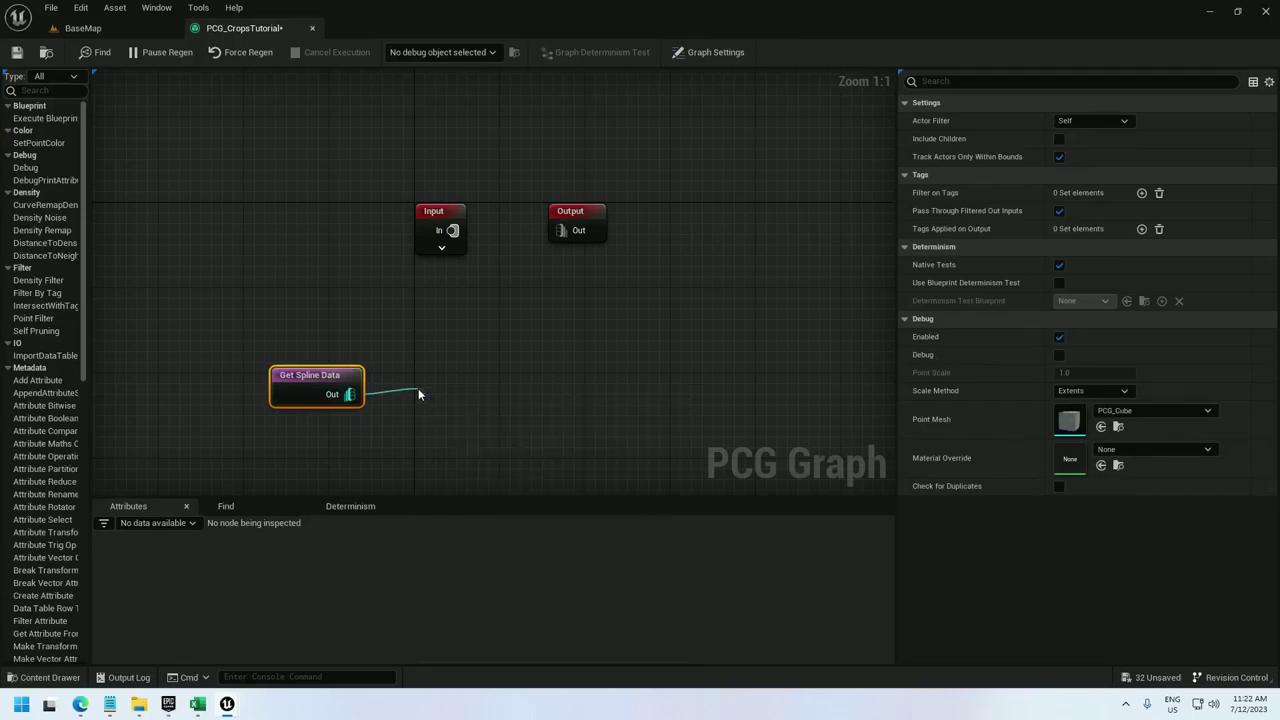
Set the Spline Sampler's mode to Distance and its dimension to On Interior.
click(315, 380)
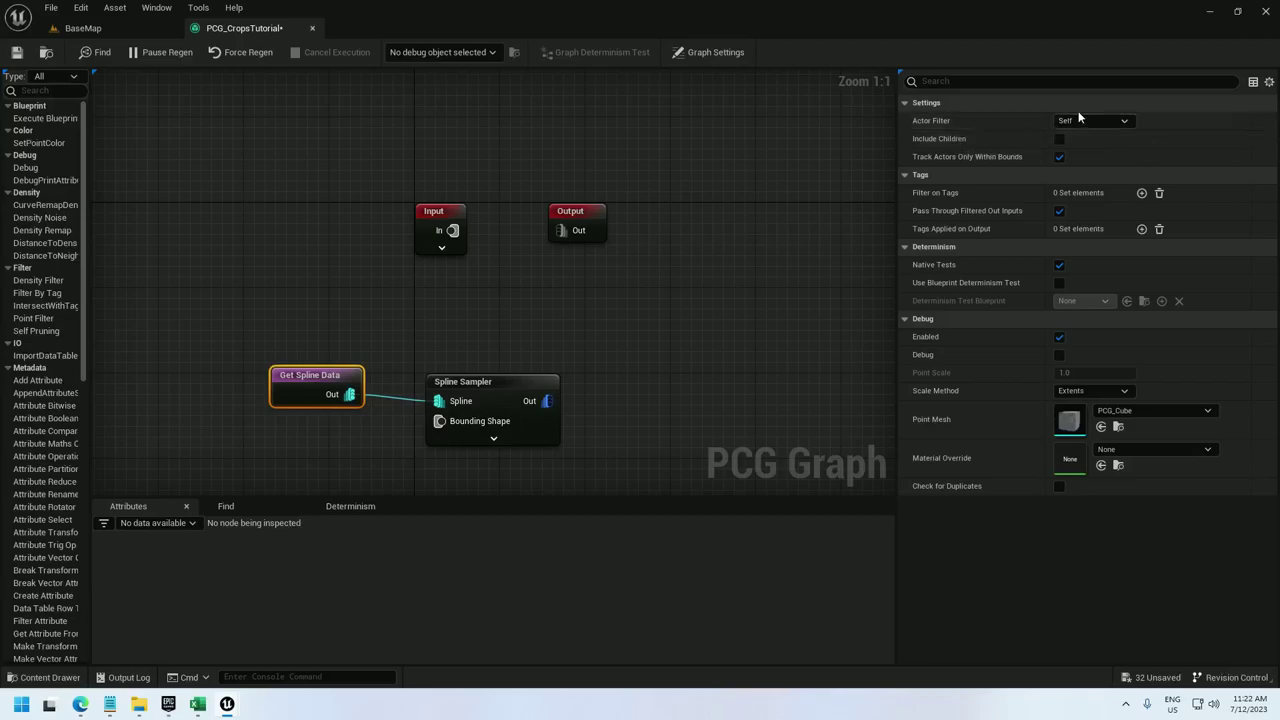
drag(488, 403, 498, 392)
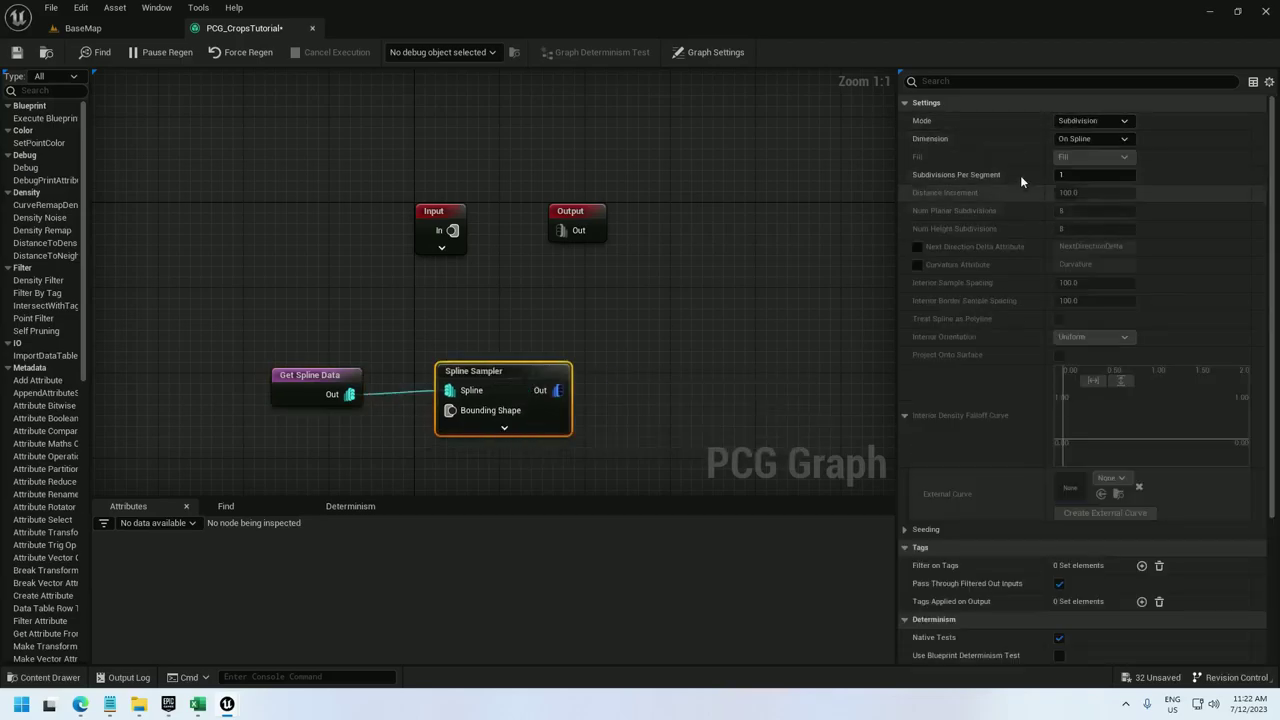
click(1088, 121)
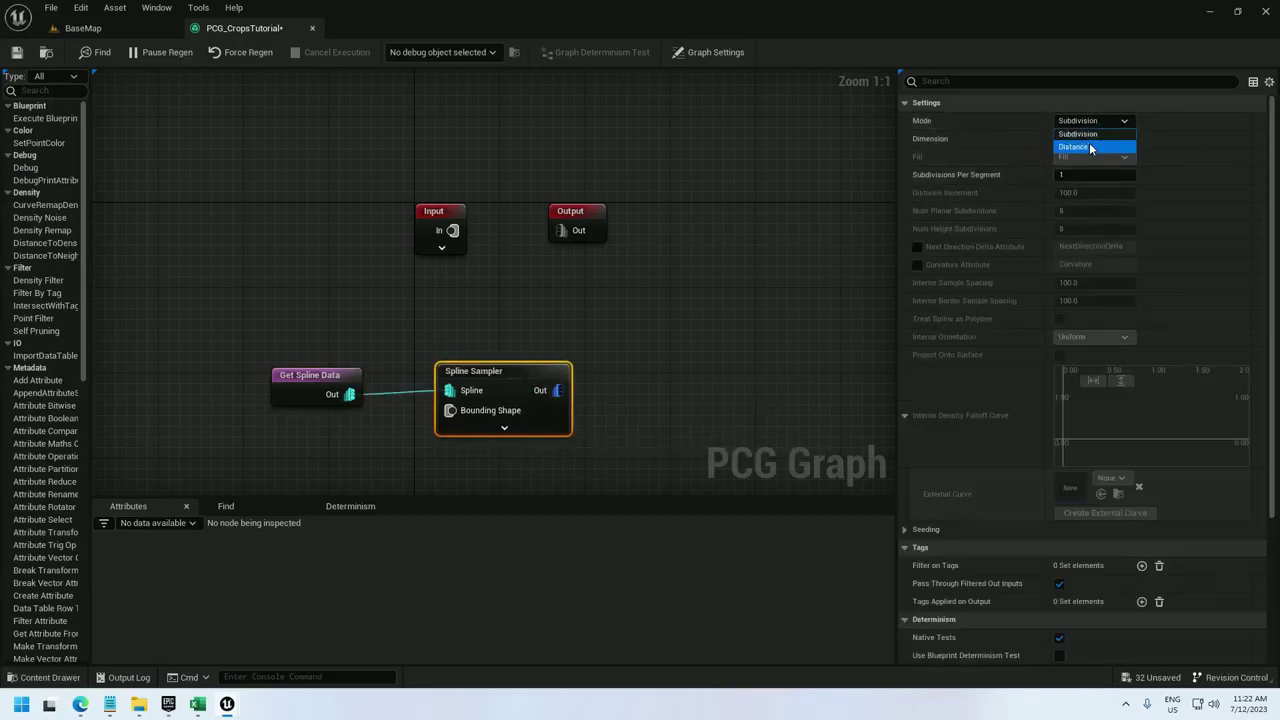
click(1089, 141)
click(1088, 139)
click(1075, 208)
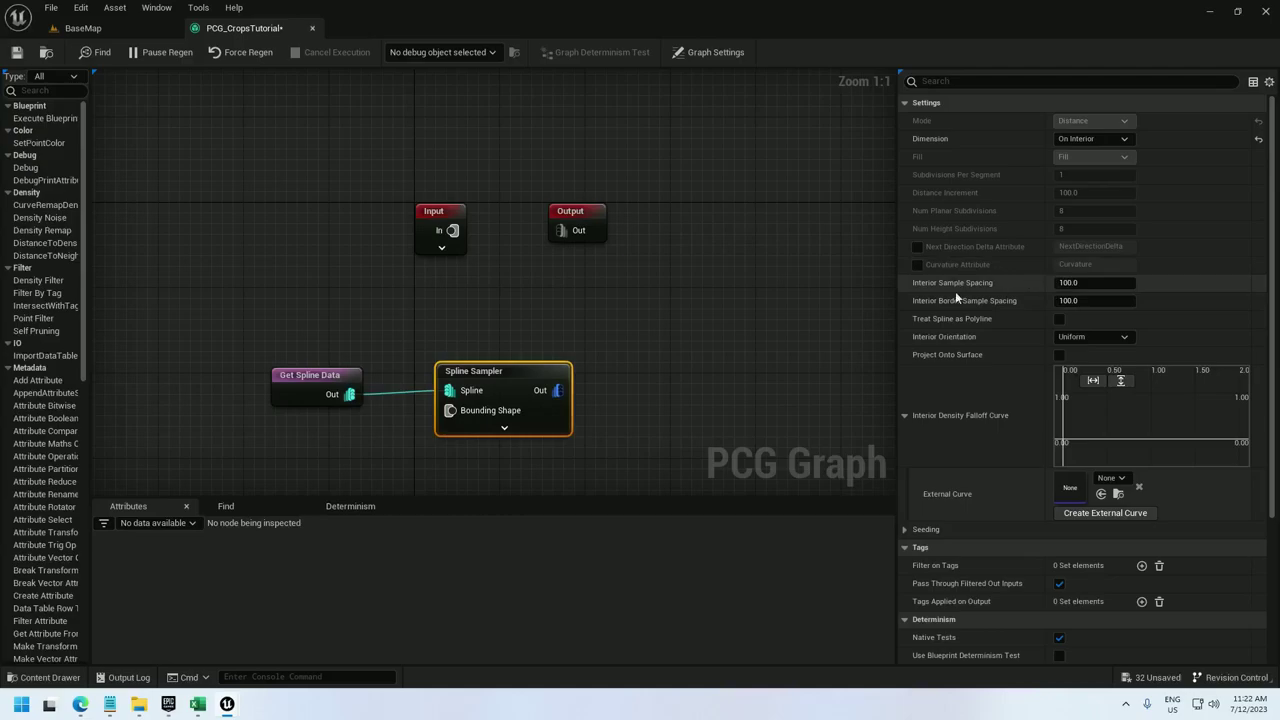
drag(540, 375, 529, 385)
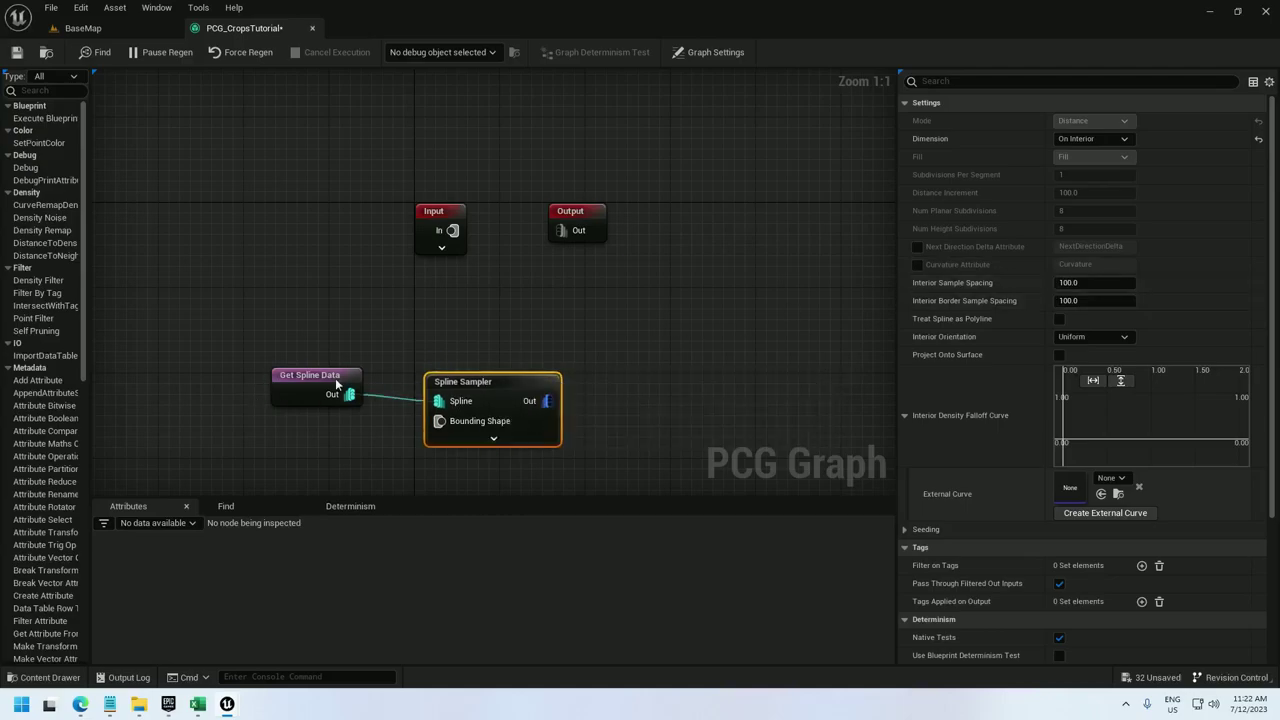
Move the Input and Output nodes higher in the graph and align Get Spline Data with the Spline Sampler.
right_click(476, 385)
click(380, 287)
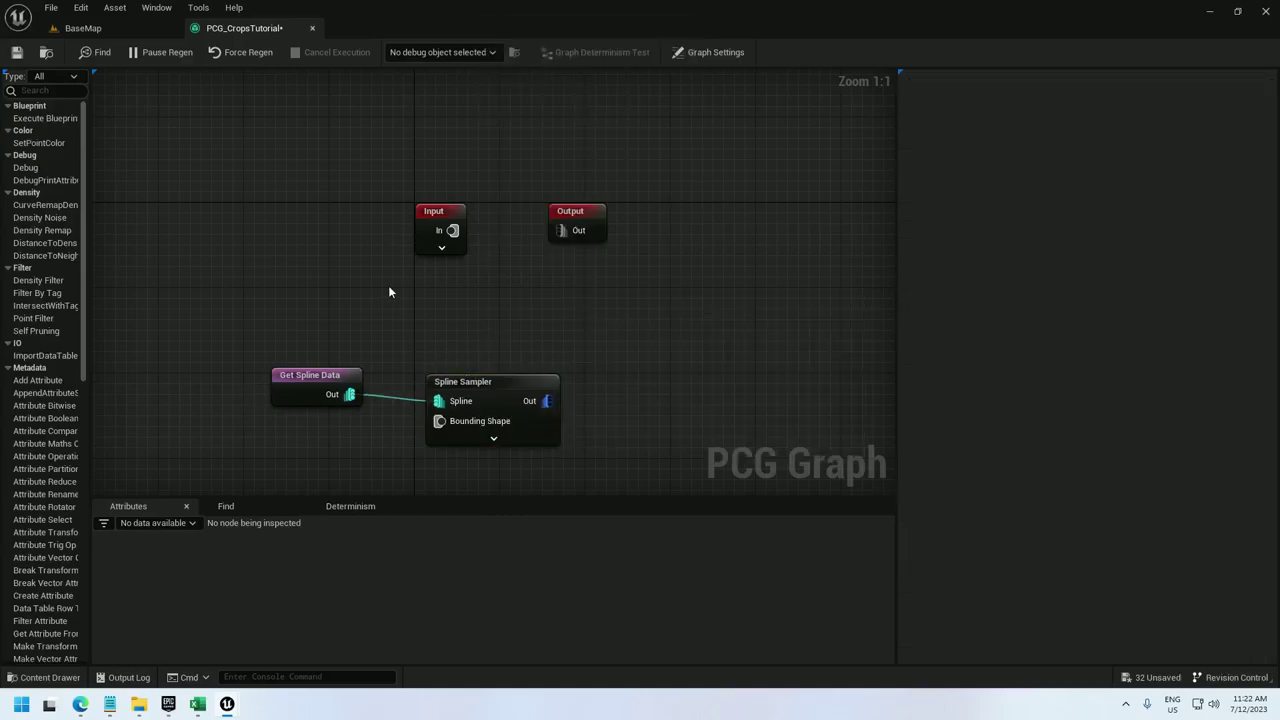
drag(626, 266, 442, 126)
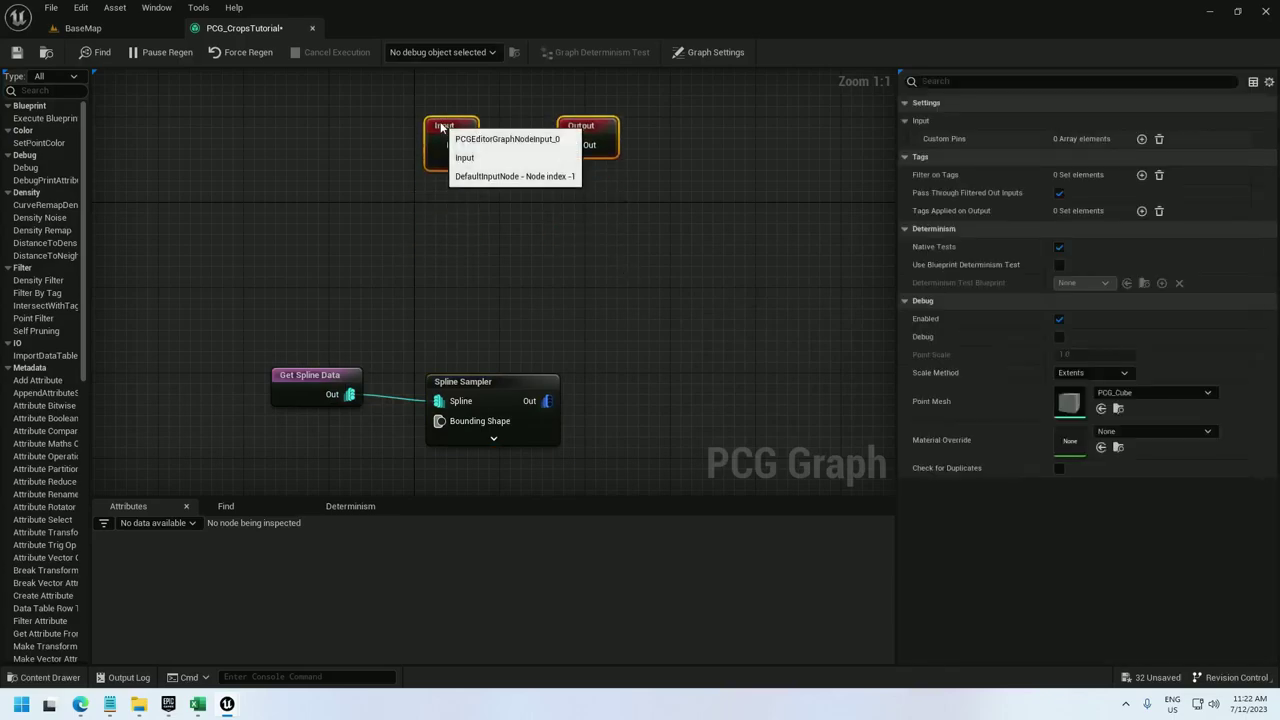
right_drag(438, 280, 415, 199)
drag(304, 303, 288, 306)
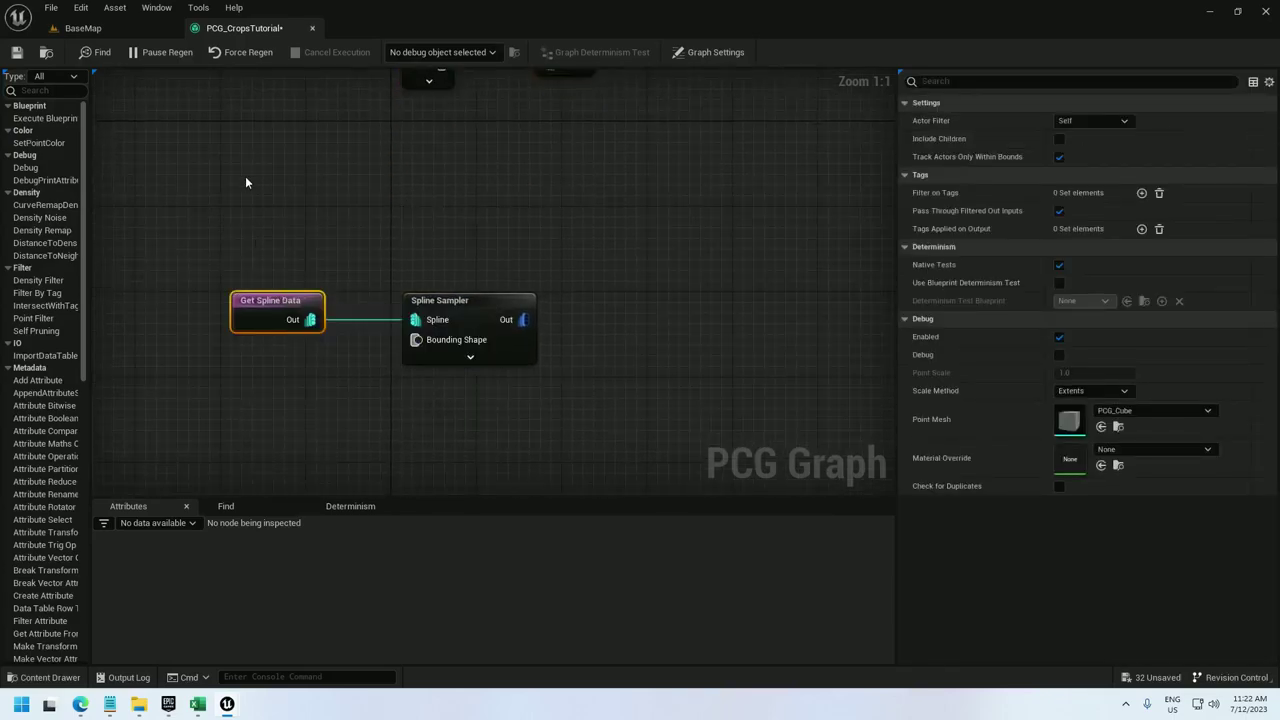
Enable debug for only the Spline Sampler, check the sampled field in the BaseMap level, and return to the PCG graph.
click(440, 301)
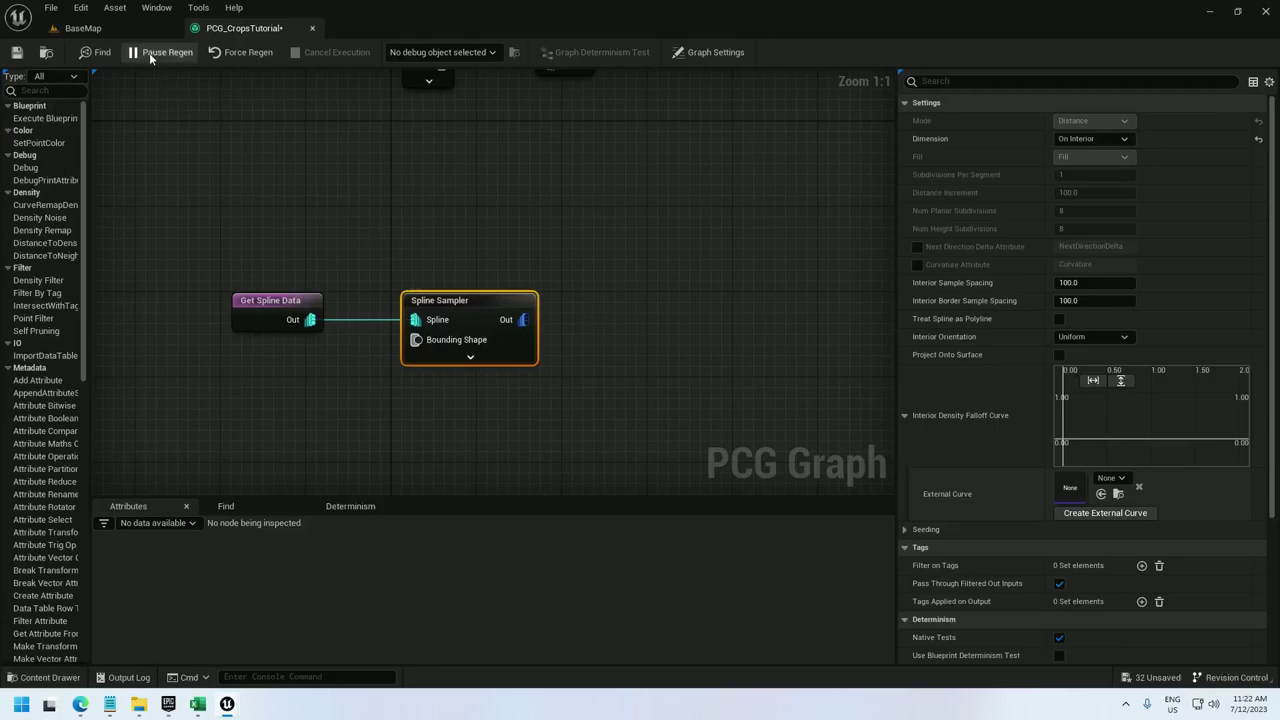
right_click(461, 306)
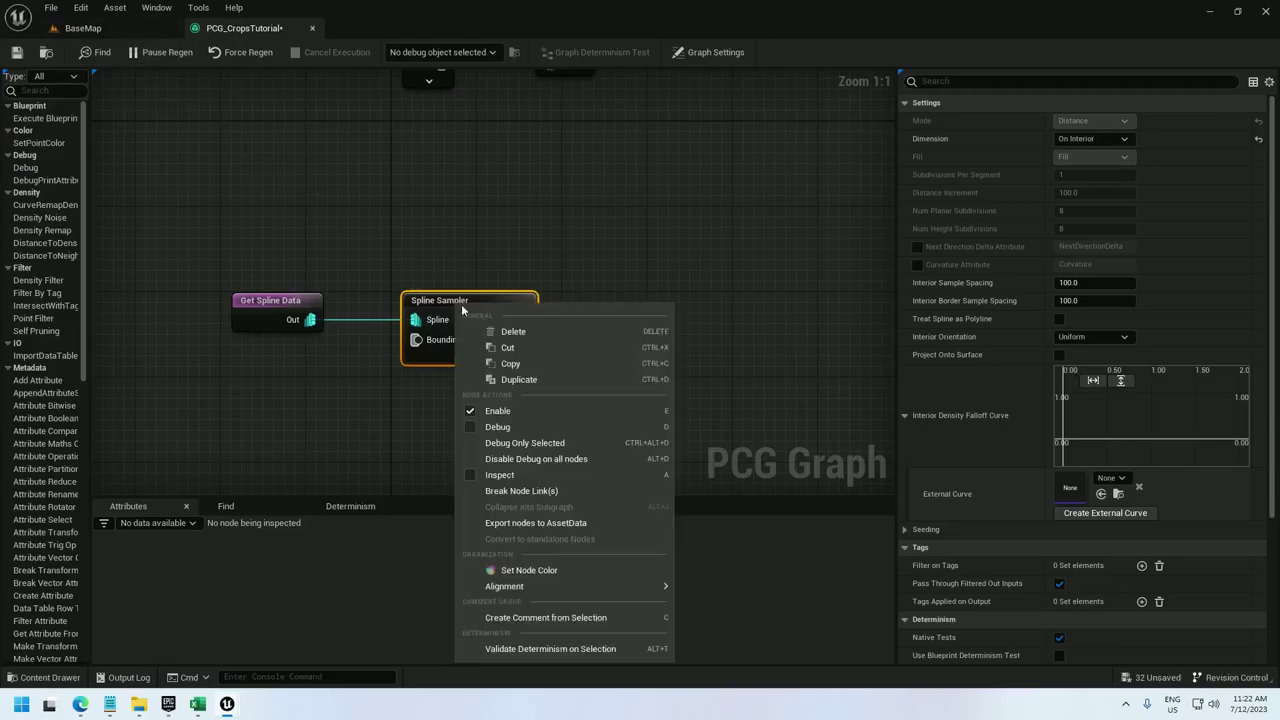
click(519, 442)
click(126, 24)
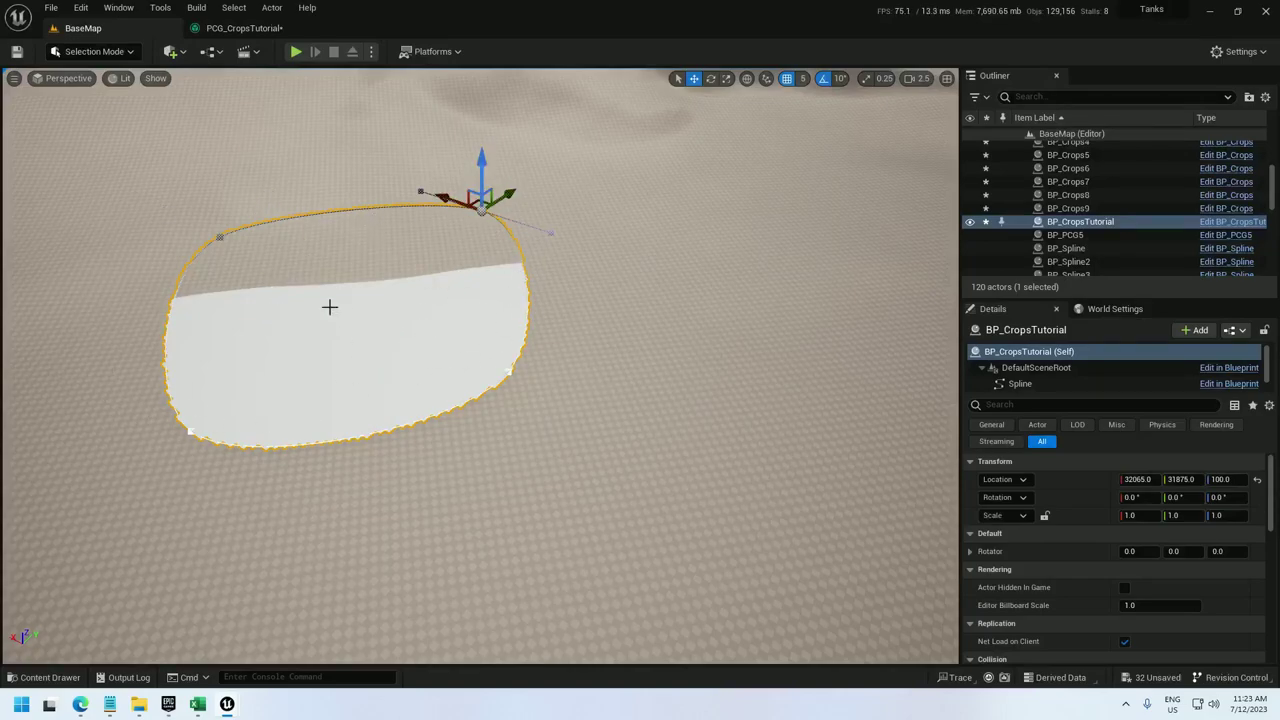
click(240, 28)
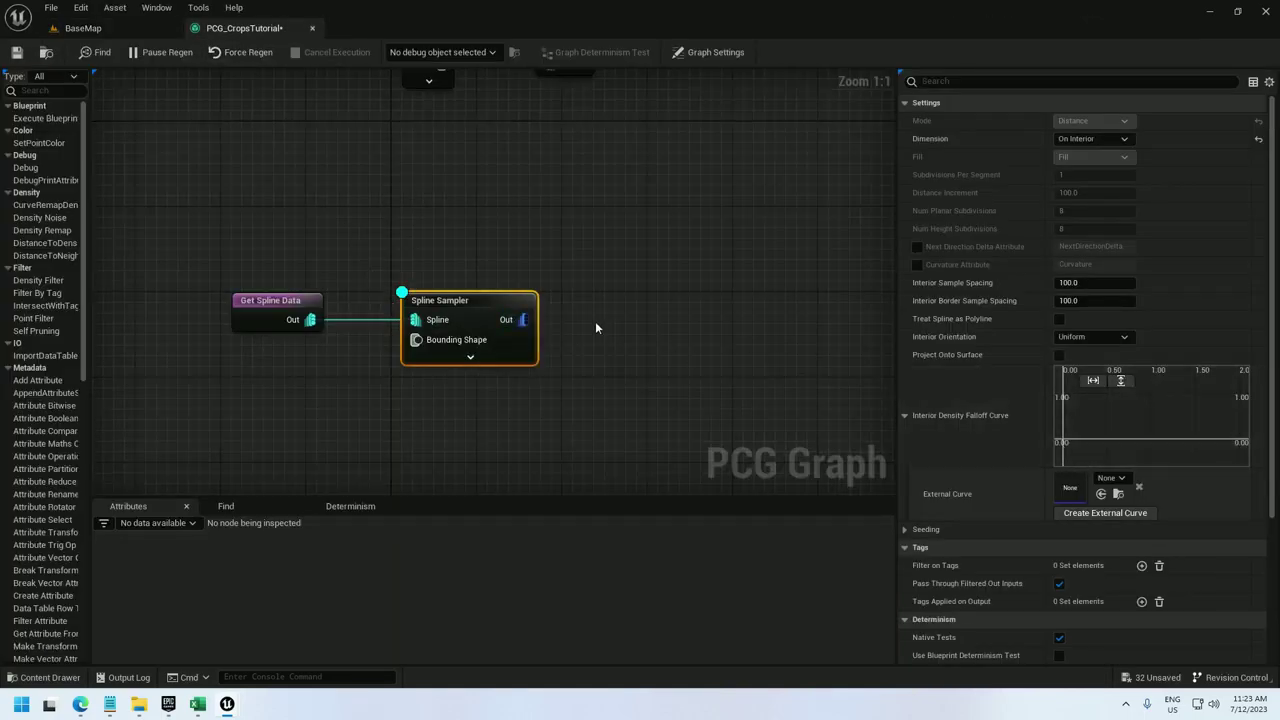
Add a Get Actor Data node above the spline nodes and set its mode to Get Single Point.
right_drag(463, 194, 617, 249)
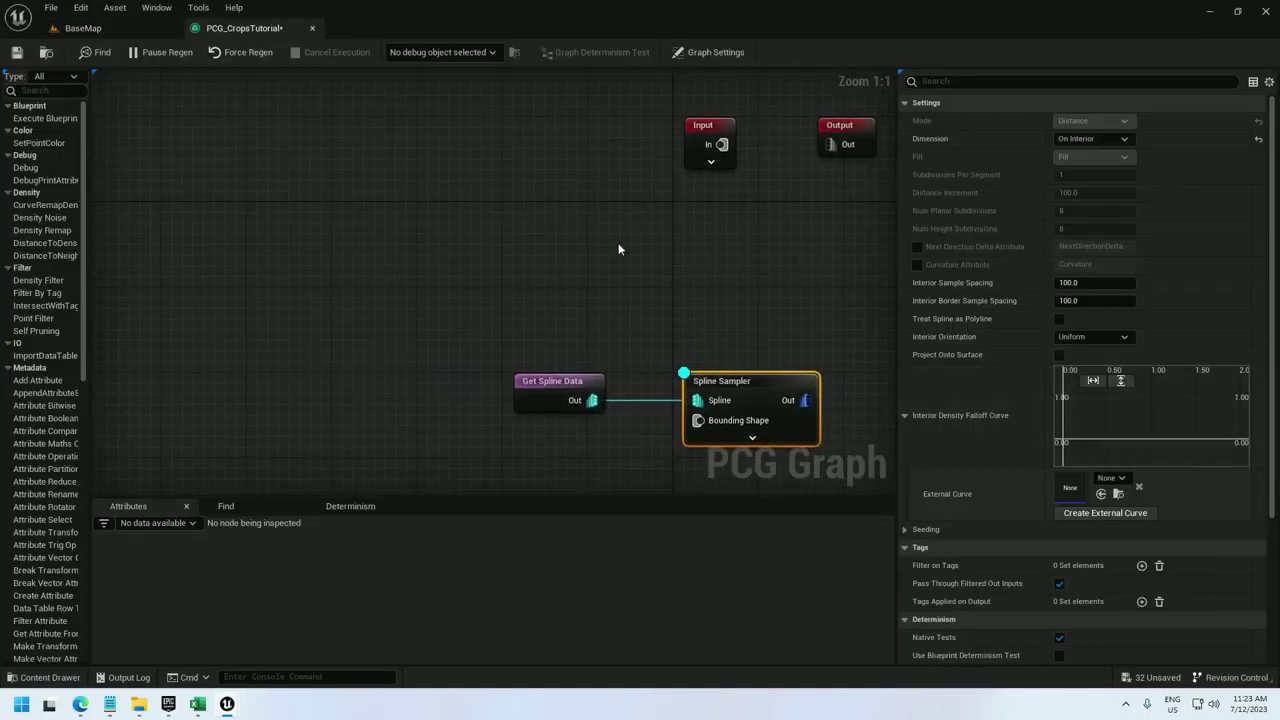
right_click(384, 246)
text(get actor data)
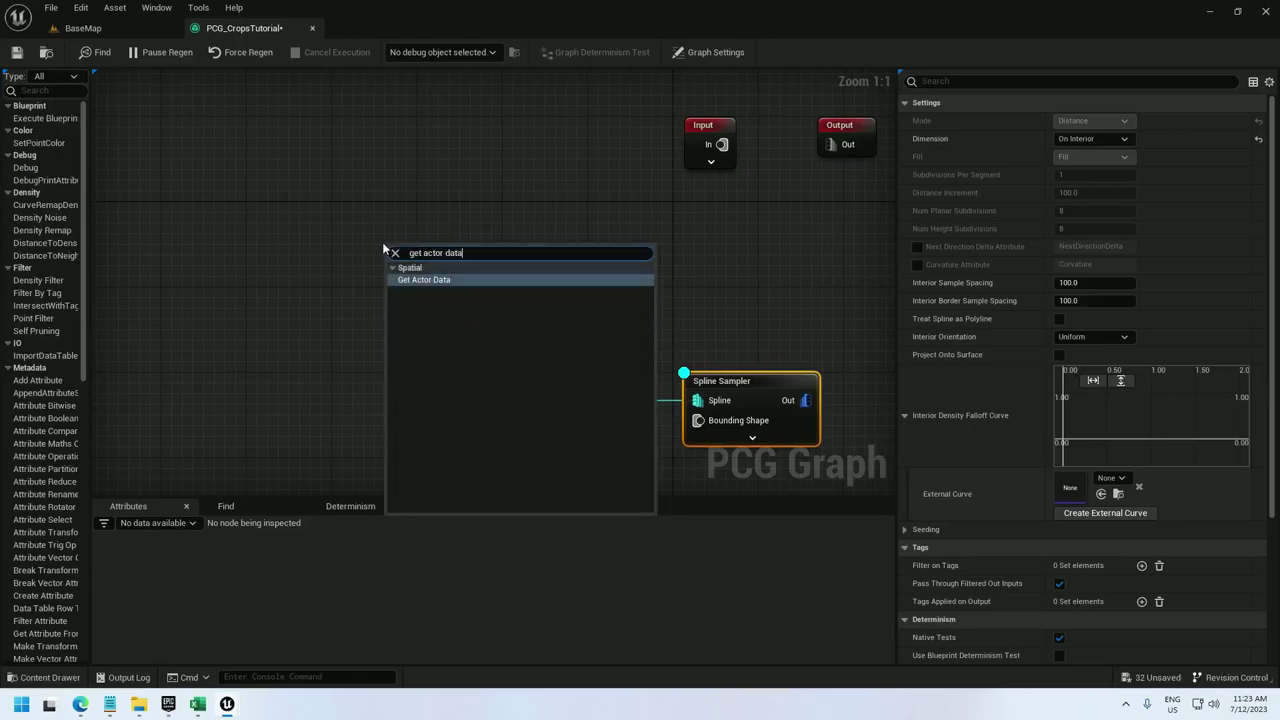
key(Return)
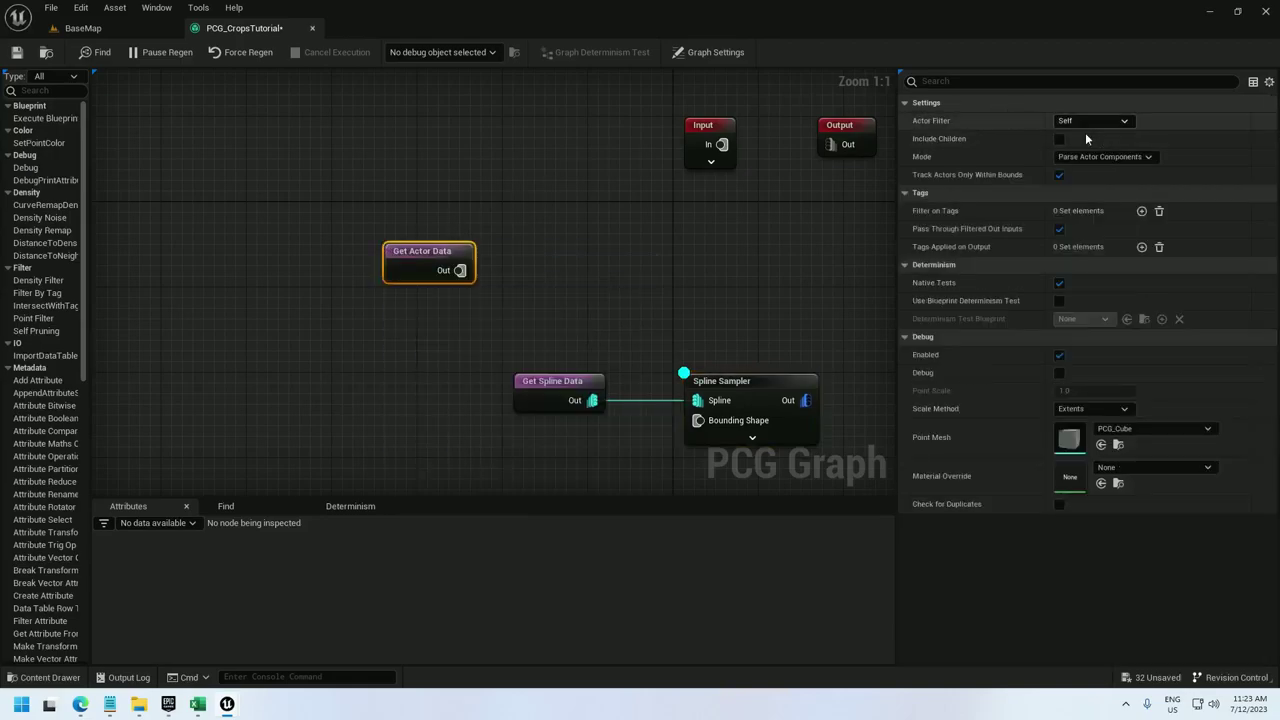
click(1095, 156)
click(1097, 183)
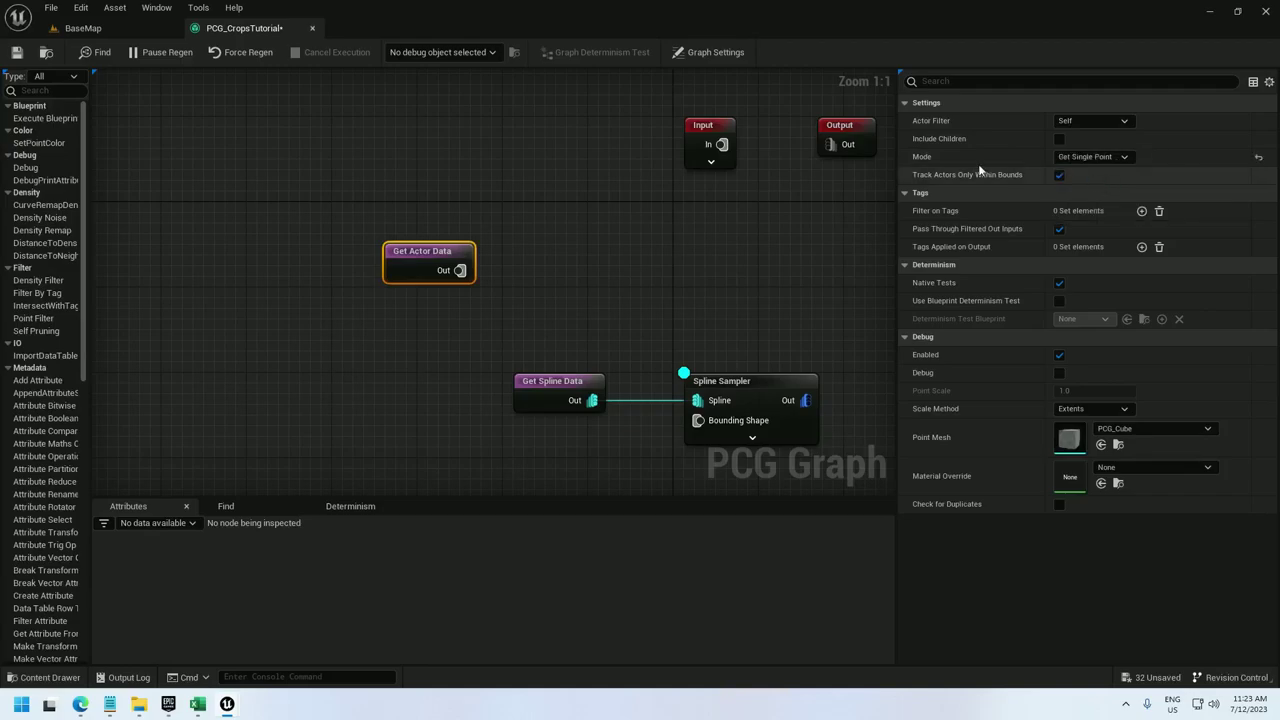
Move the Get Spline Data and Spline Sampler nodes lower and add a Create Points Grid node near Get Actor Data.
drag(757, 334, 570, 432)
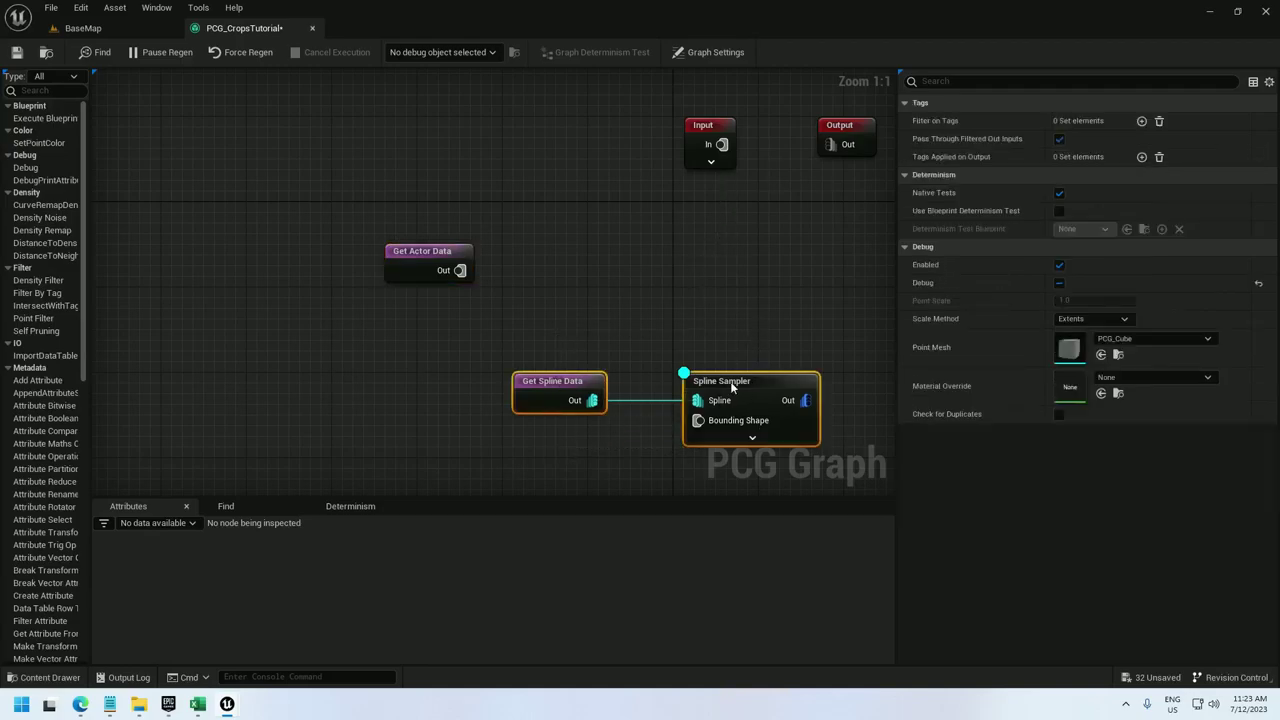
drag(730, 381, 676, 467)
right_click(562, 185)
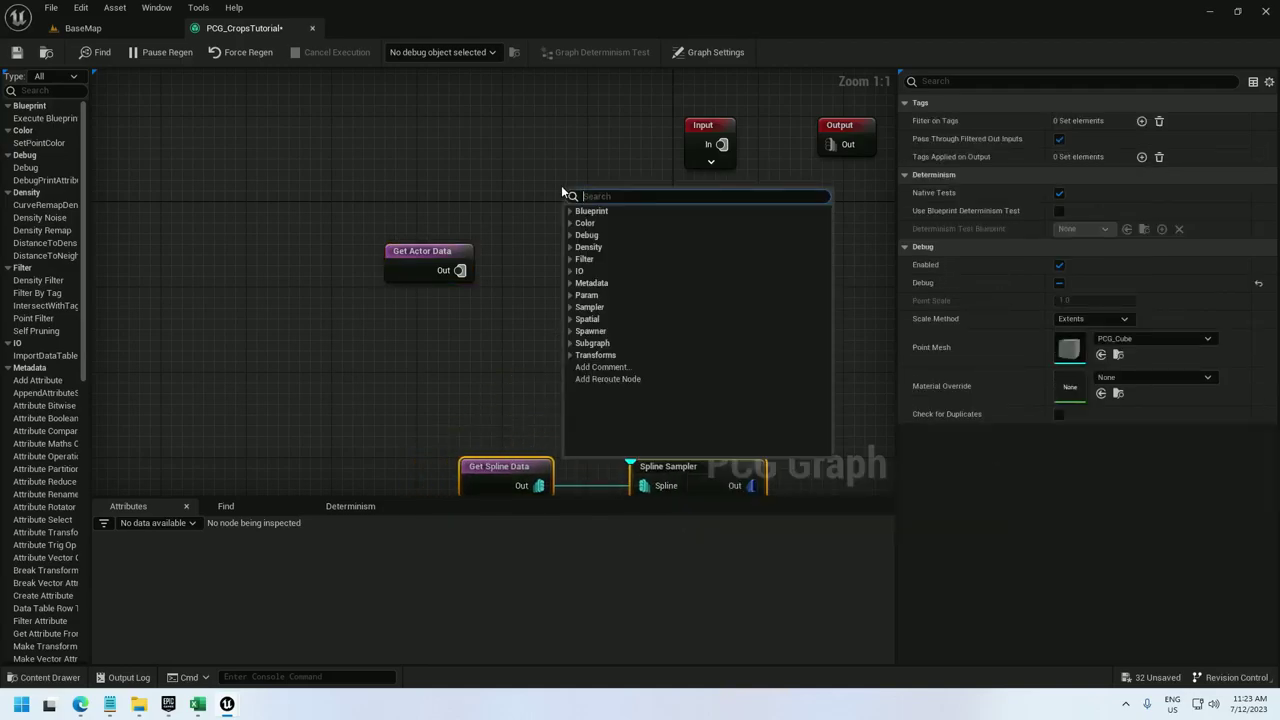
text(create points gr)
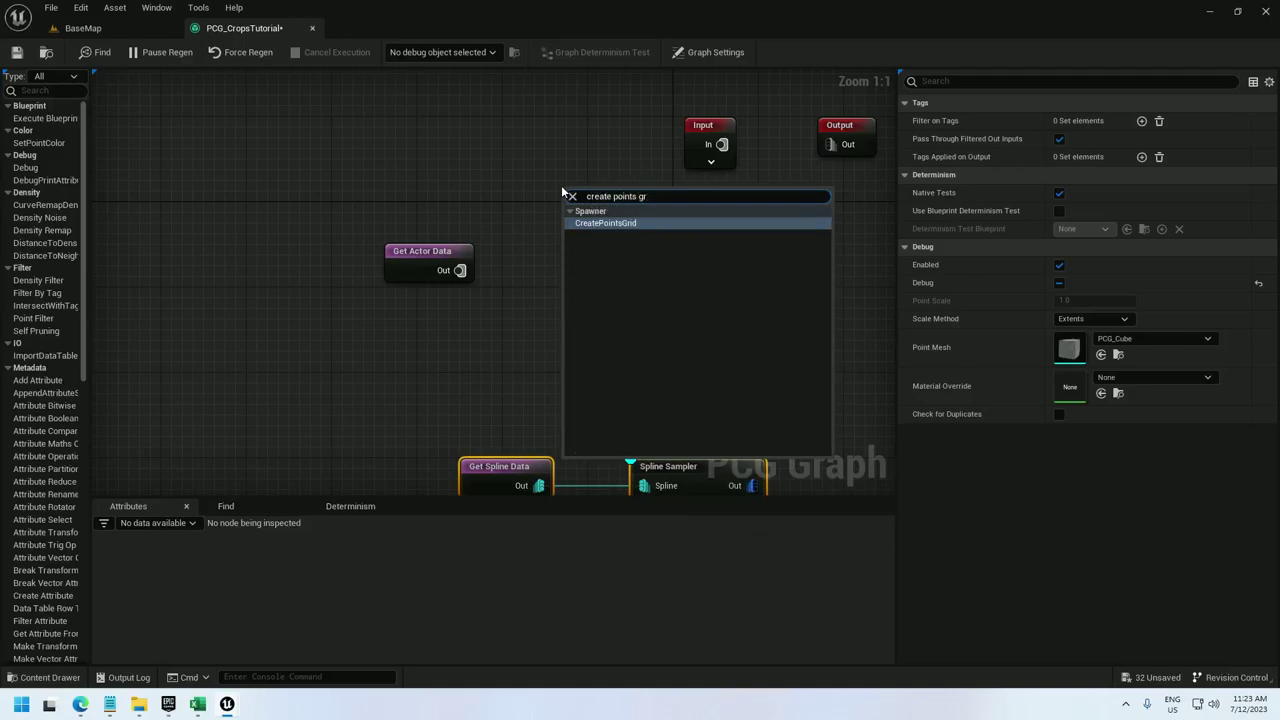
key(Return)
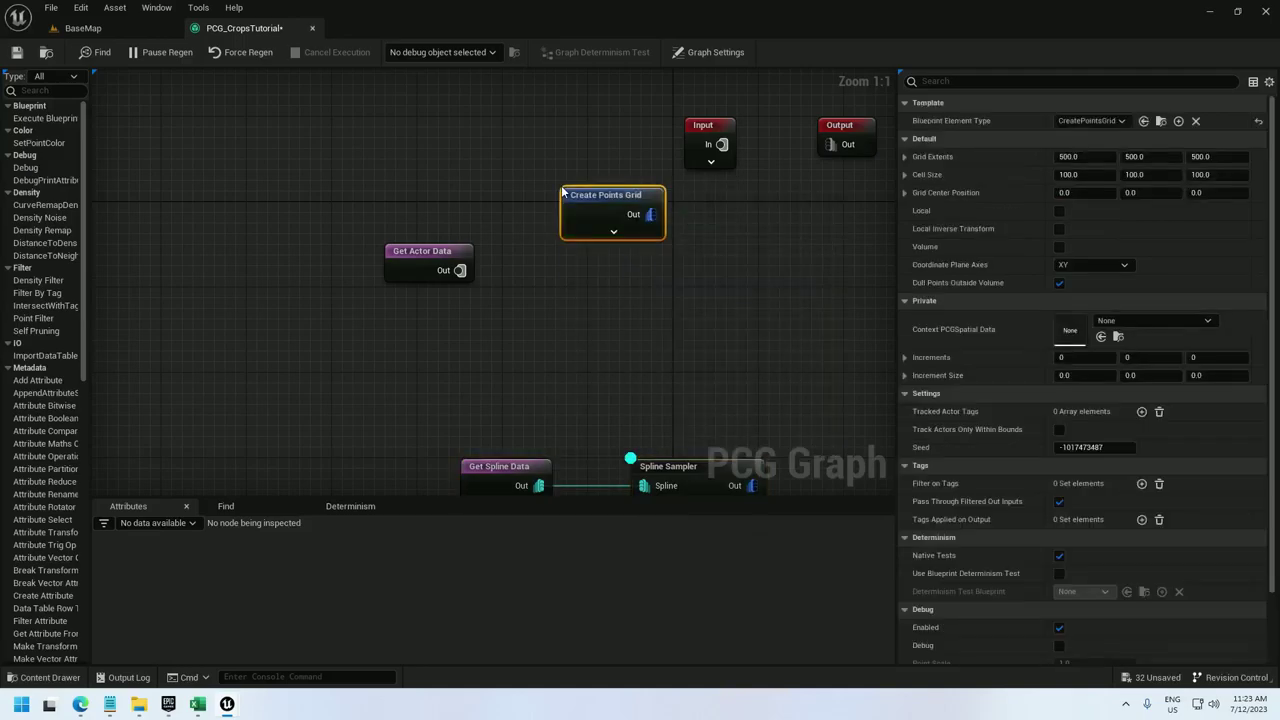
Set the Create Points Grid cell size to 400 in Y and disable Cull Points Outside Volume.
click(1077, 155)
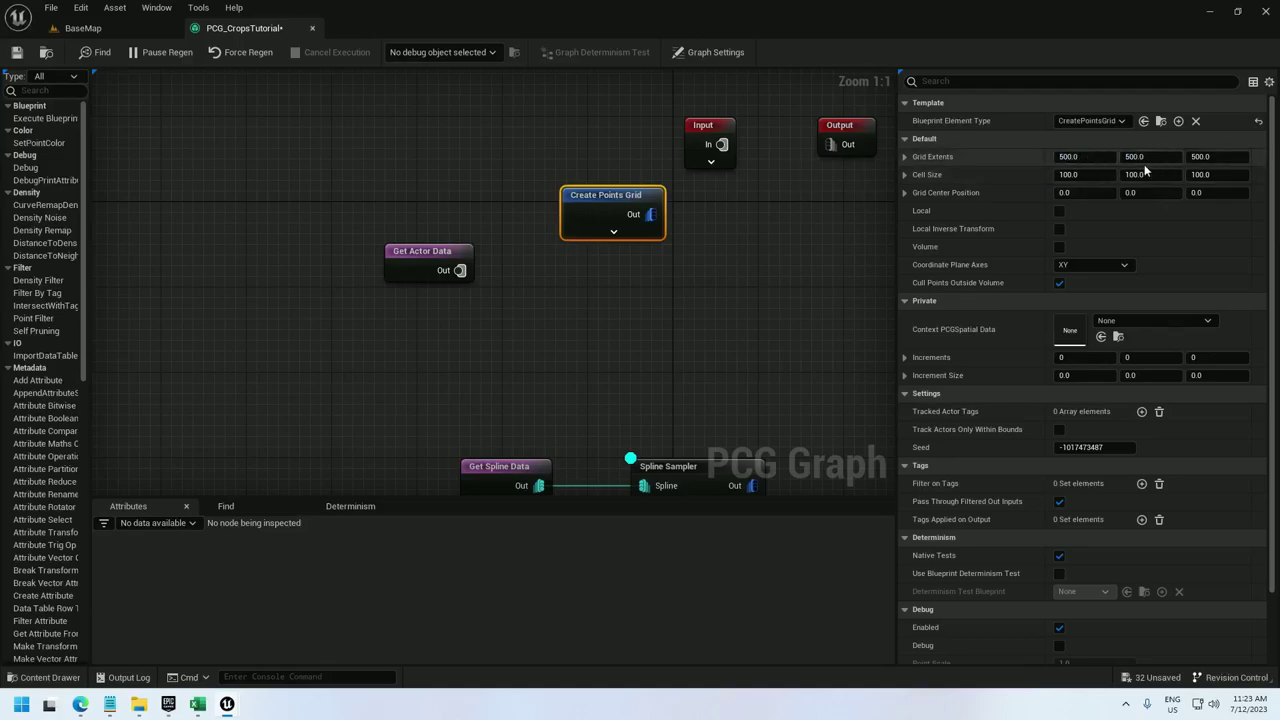
click(1146, 175)
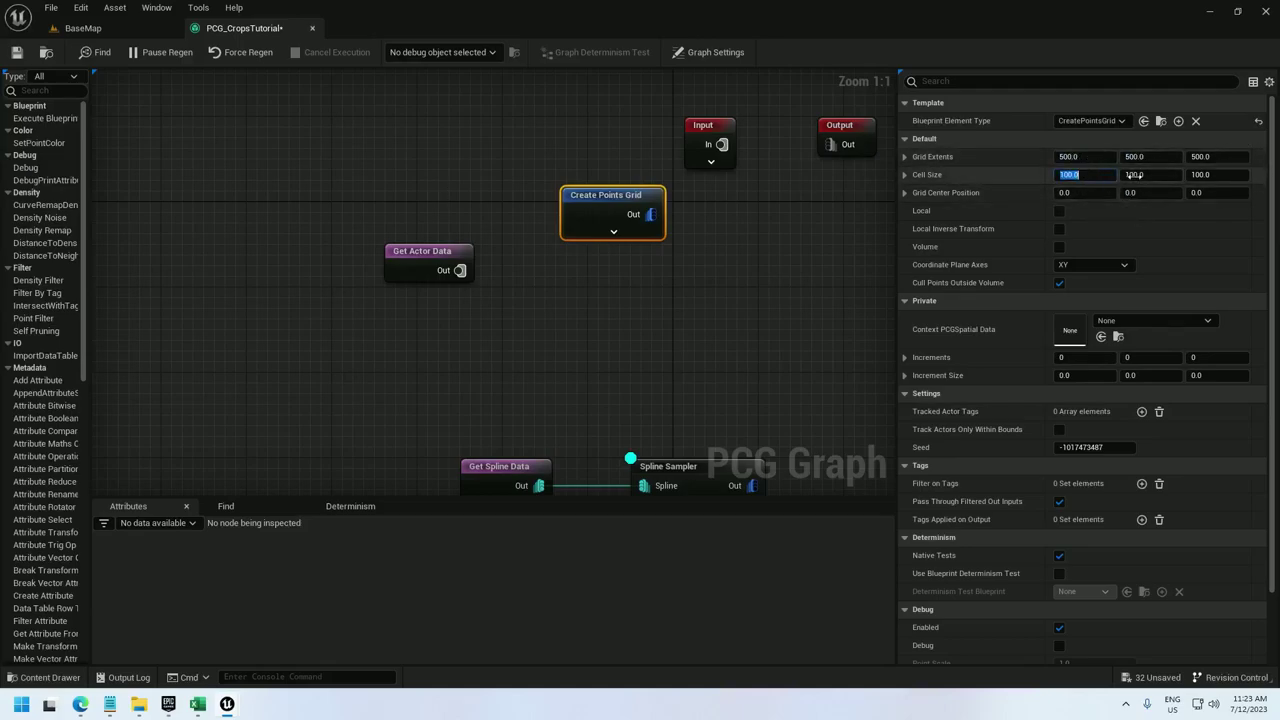
text(40)
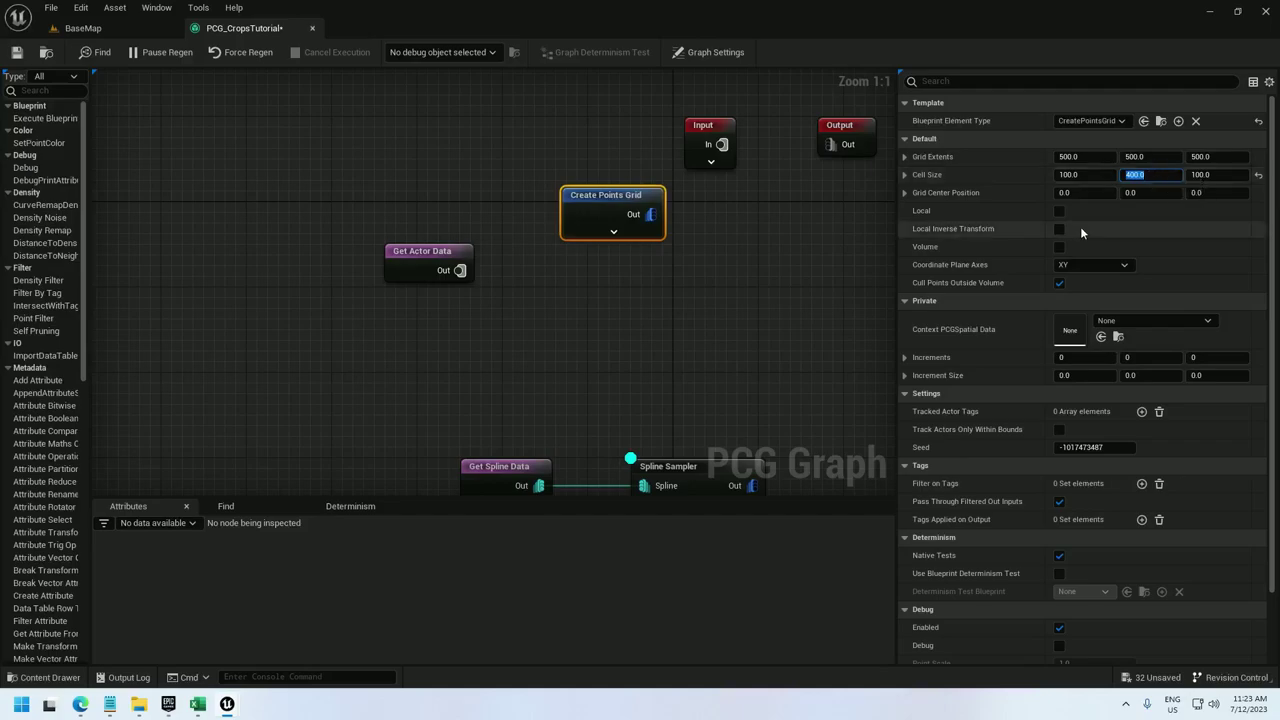
click(1060, 284)
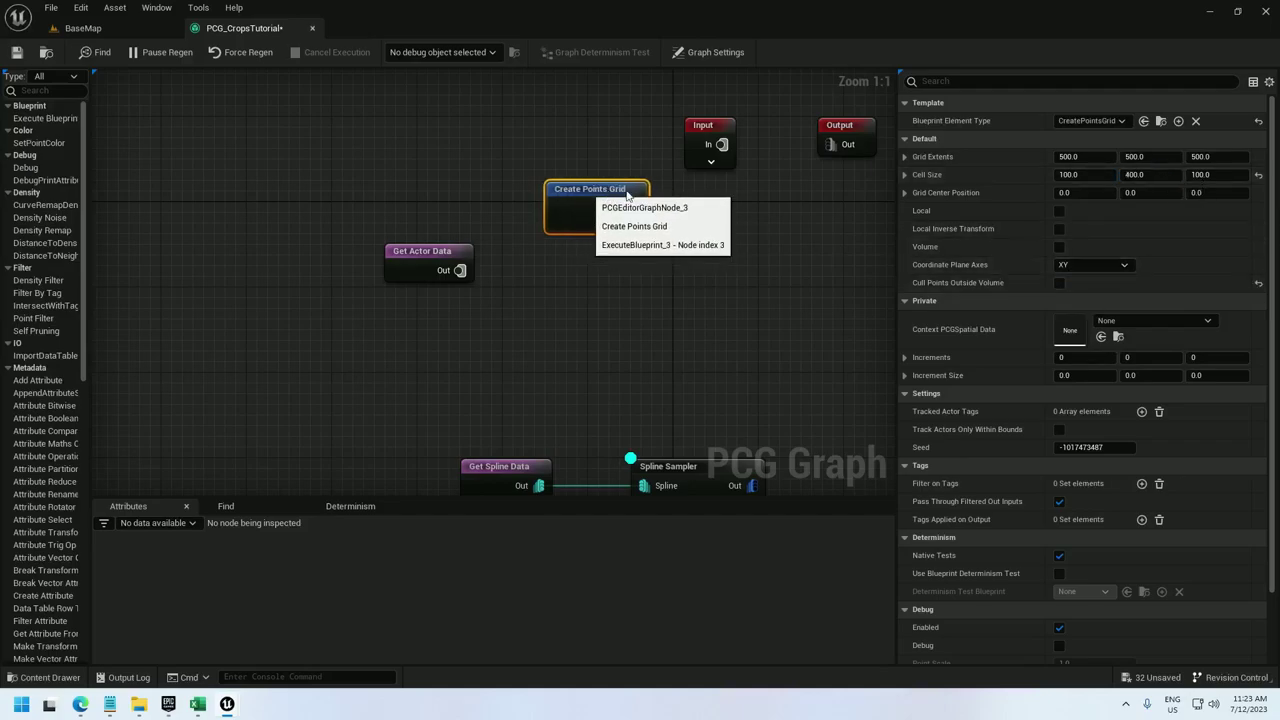
Add a Copy Points node with Get Actor Data feeding its Target and Create Points Grid feeding its Source.
drag(438, 256, 701, 291)
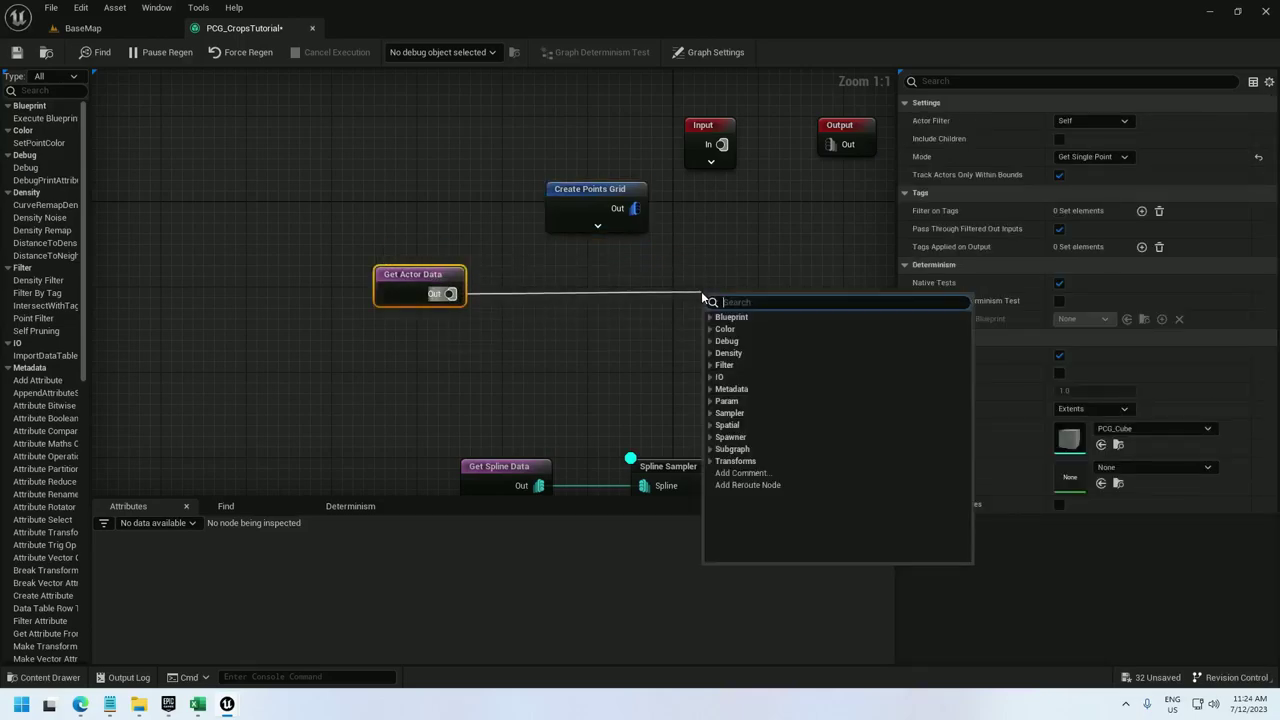
text(cop)
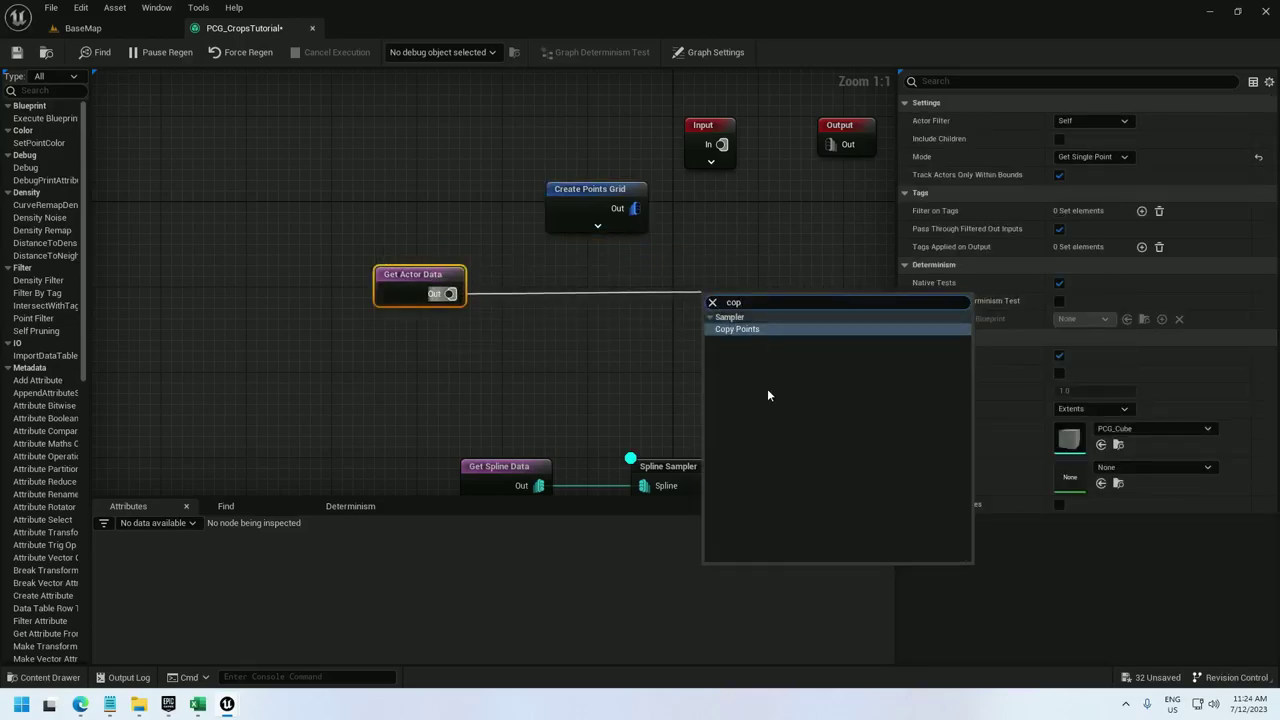
click(737, 329)
drag(744, 302, 756, 279)
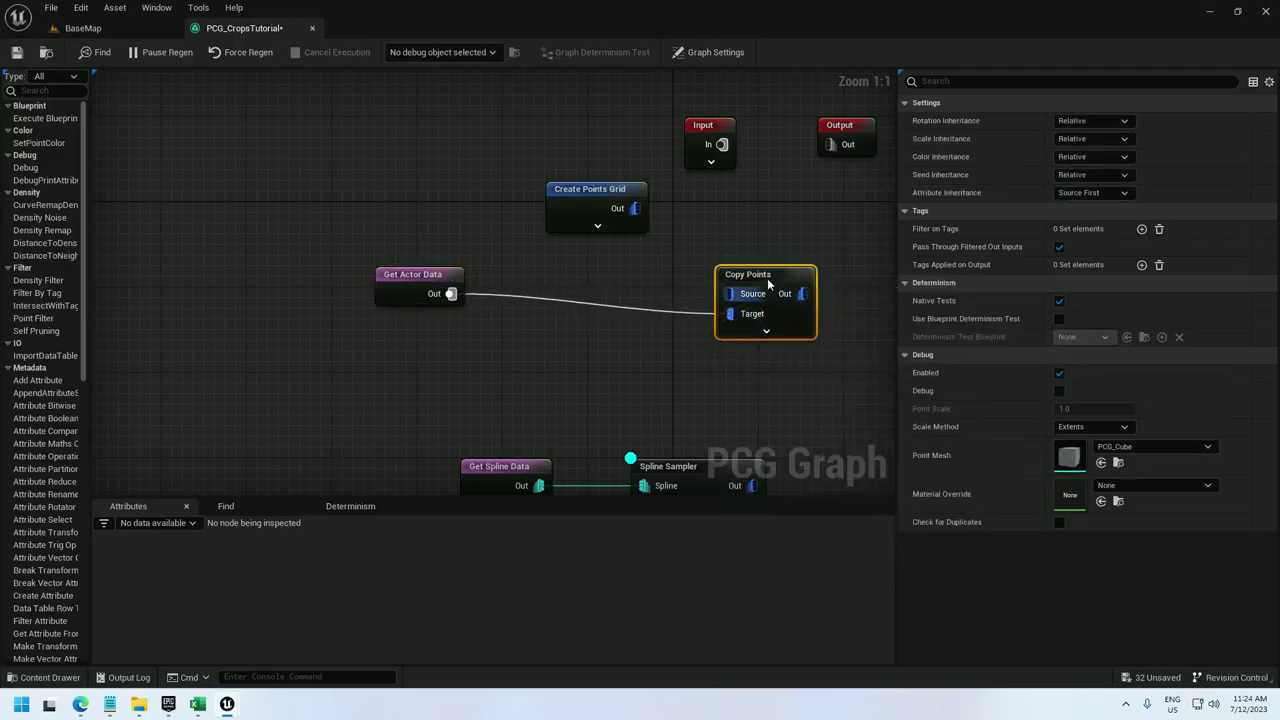
drag(767, 278, 634, 208)
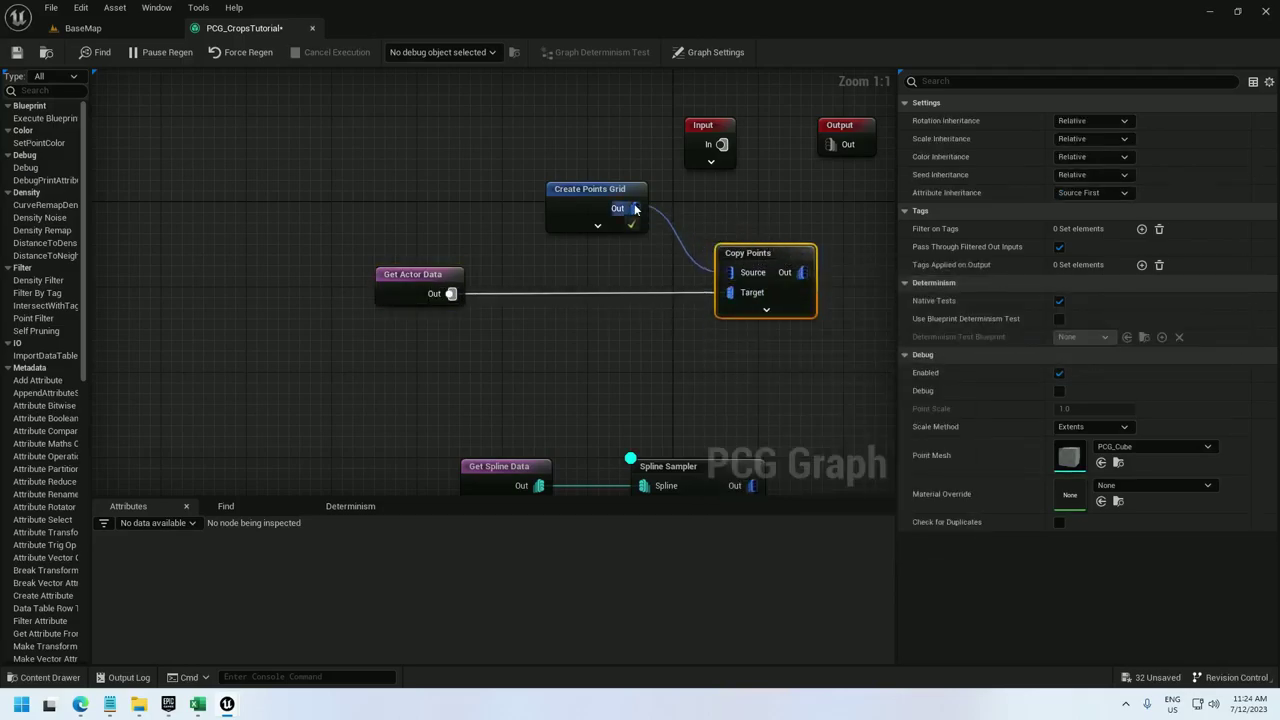
Enable debug for only the Copy Points node, check the grid in the BaseMap level, and return to the PCG graph.
right_drag(805, 235, 678, 200)
right_click(652, 218)
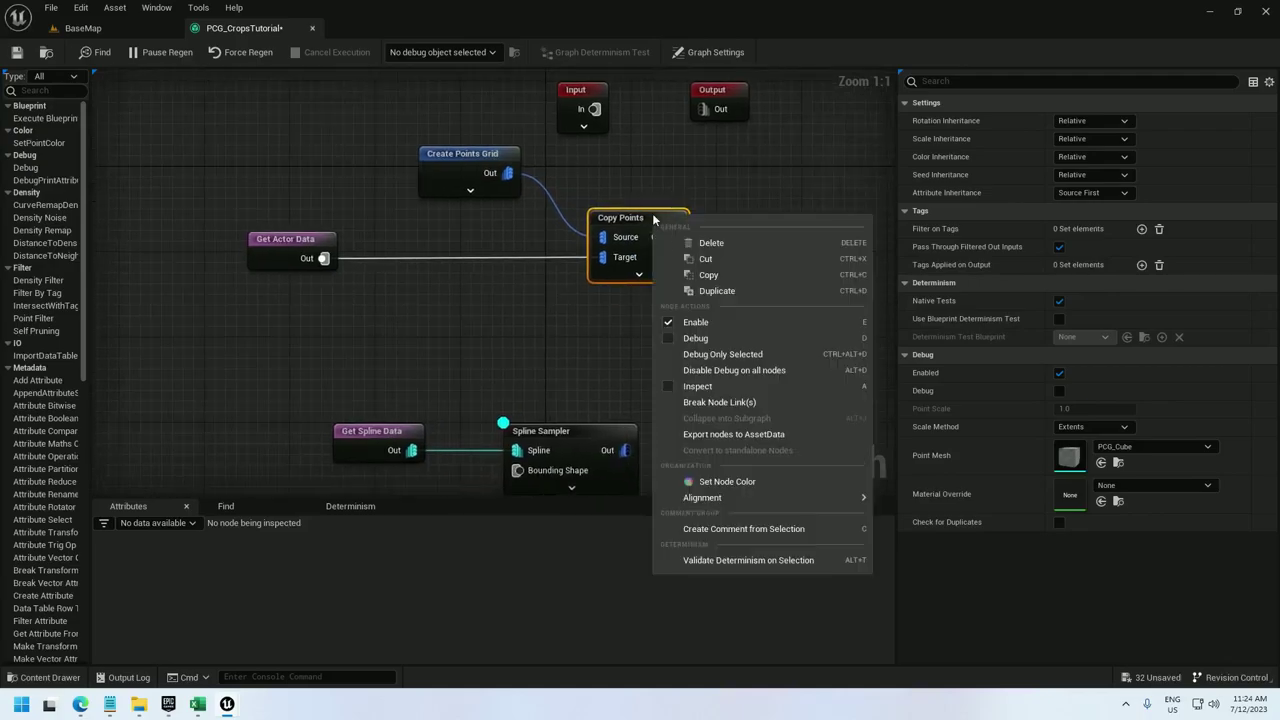
click(708, 358)
click(80, 28)
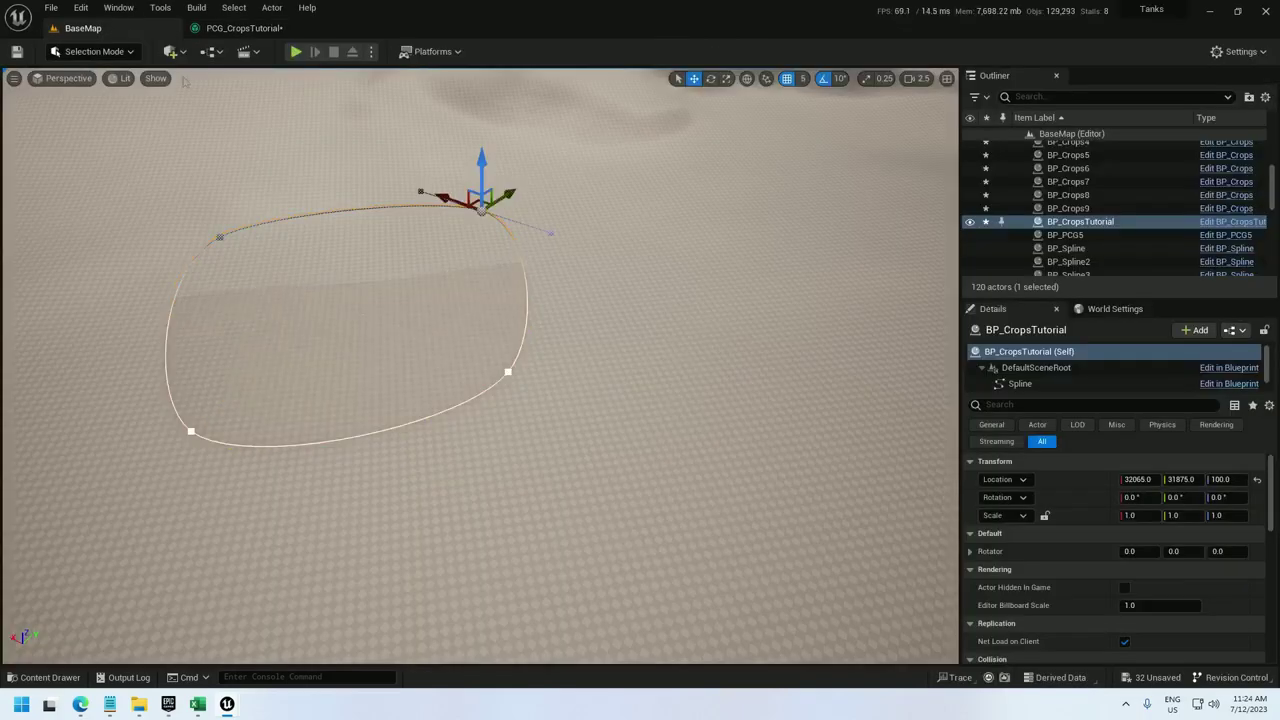
click(260, 28)
Set the Copy Points debug scale method to Absolute and check the grid points in the BaseMap level.
click(1093, 426)
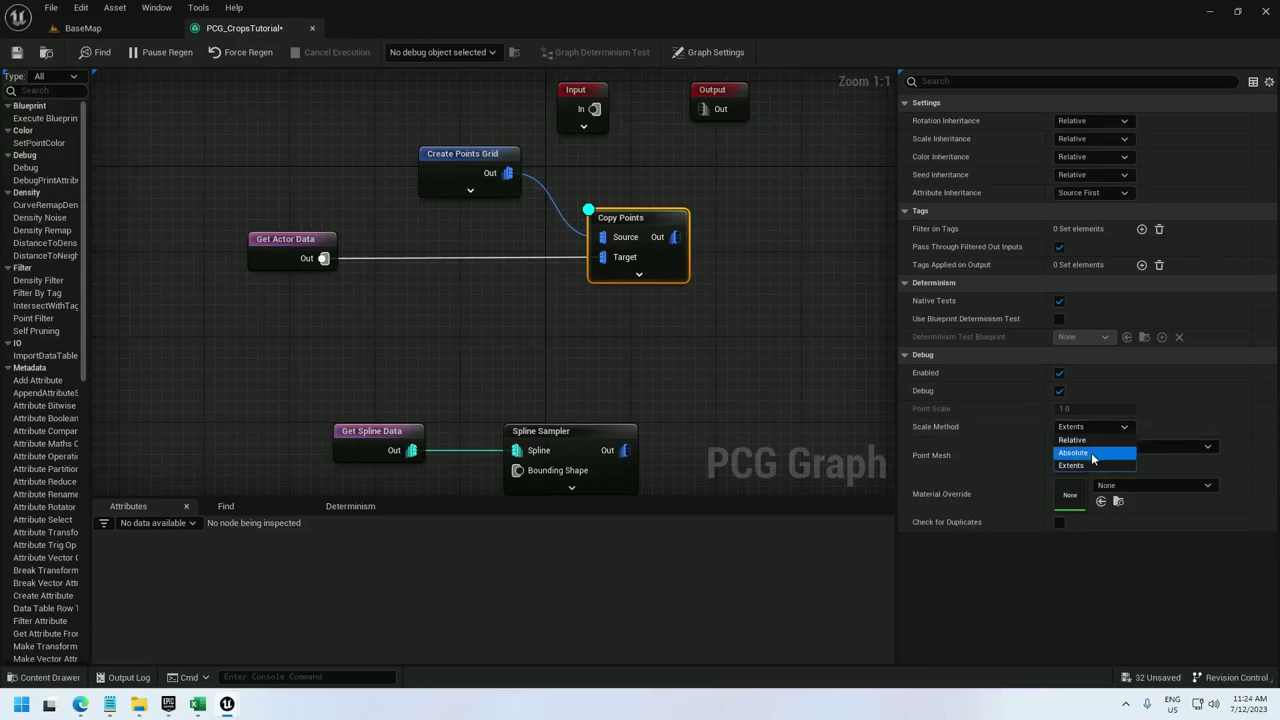
click(1085, 448)
click(100, 28)
right_drag(216, 100, 140, 160)
key(w)
scroll(471, 379, down, 10)
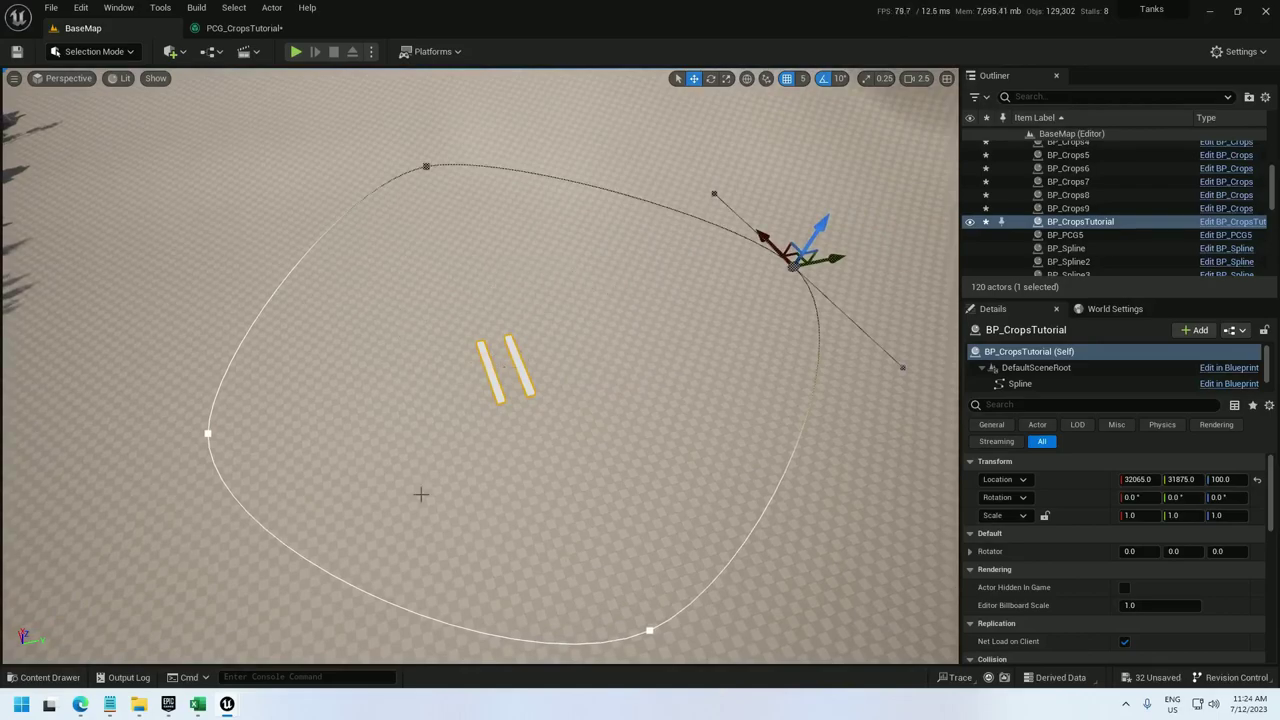
scroll(420, 494, down, 5)
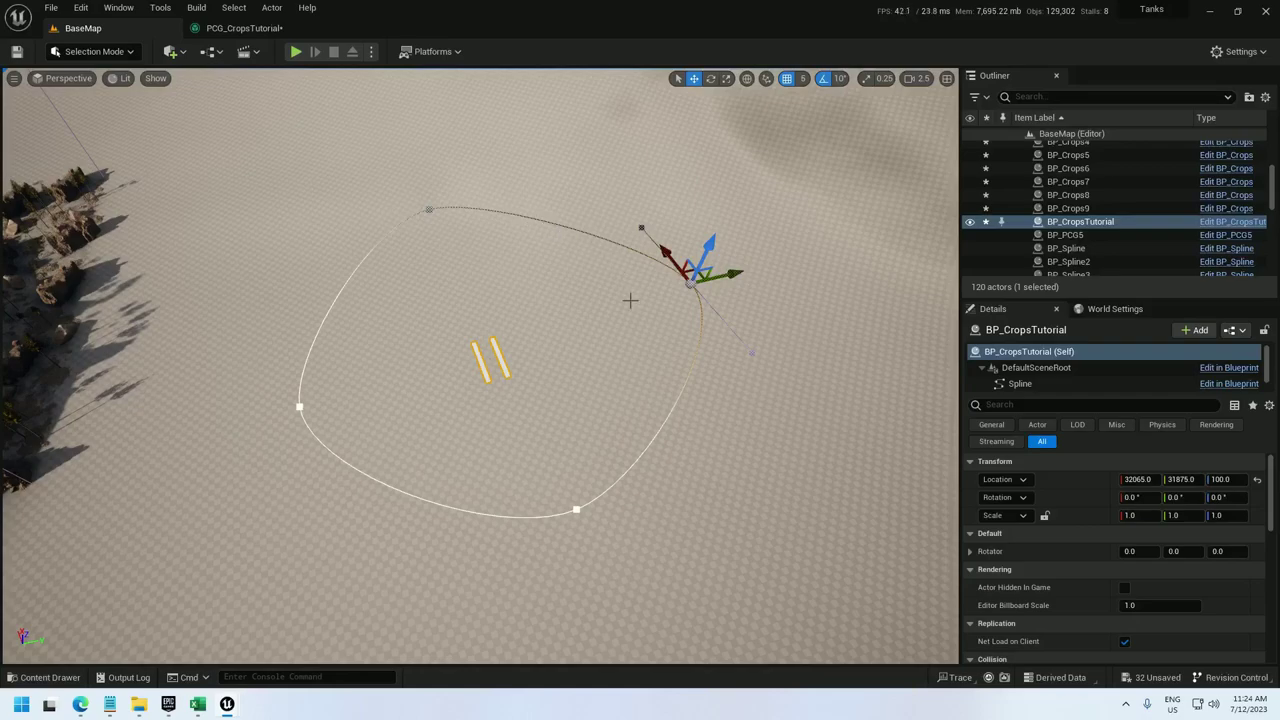
Set the Create Points Grid extents to 25000 in X and Y and check the coverage in the BaseMap level.
click(245, 28)
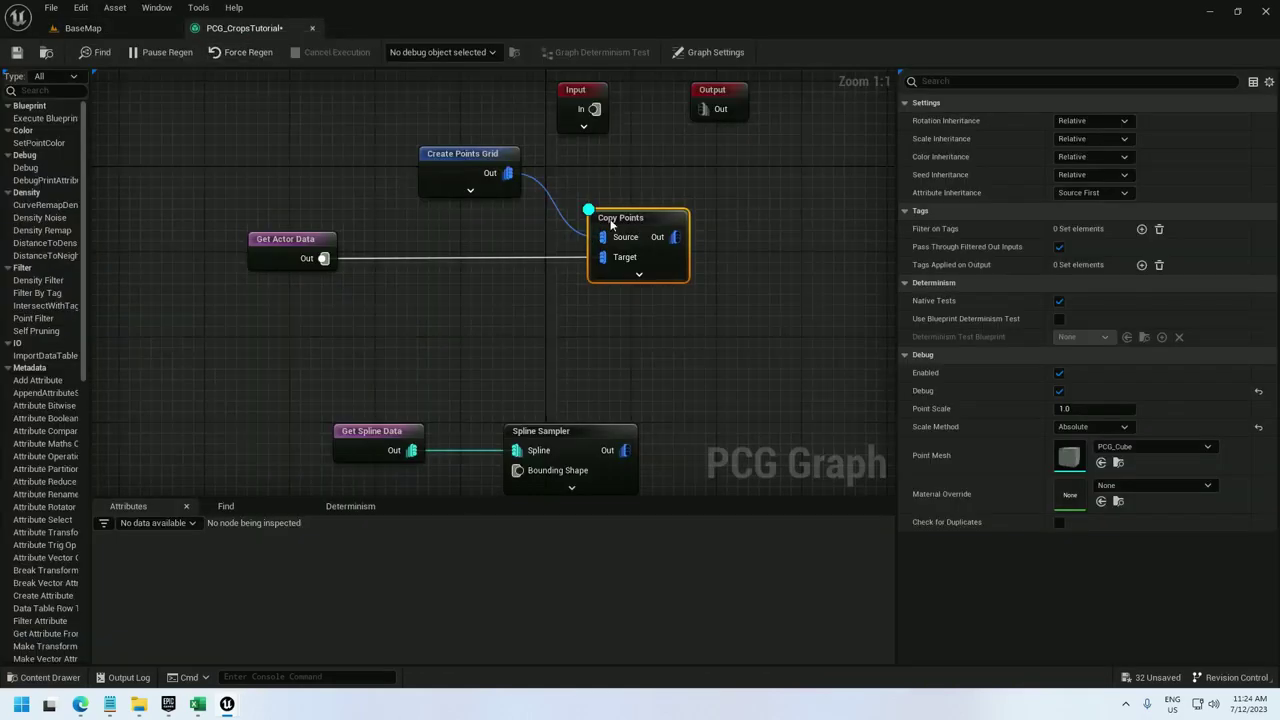
click(482, 166)
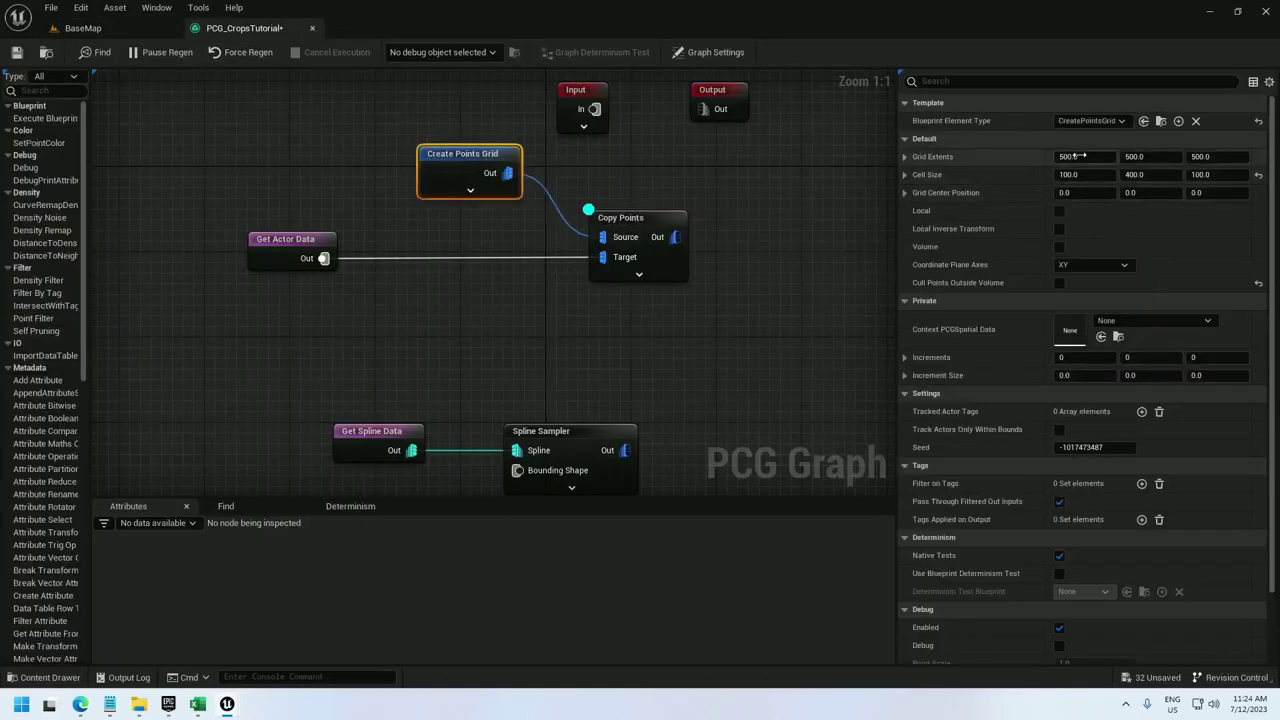
text(2500)
click(1147, 160)
text(25000)
key(Return)
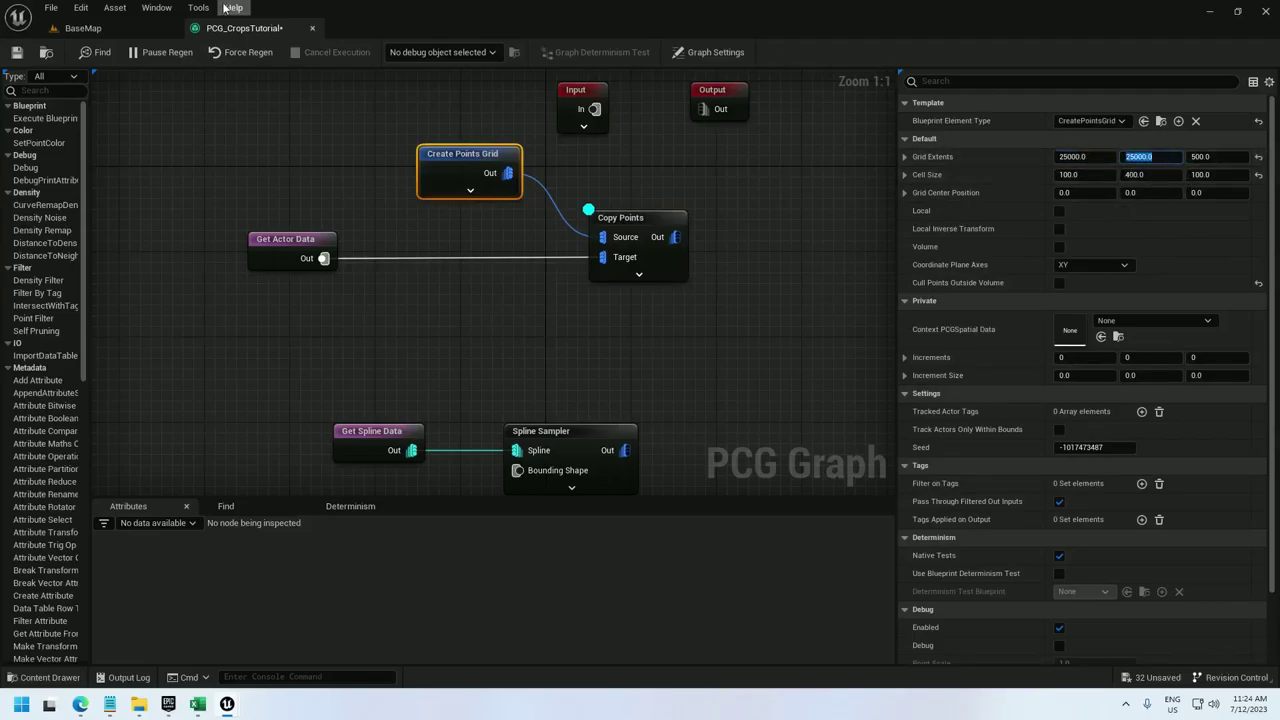
click(132, 29)
right_drag(480, 366, 450, 415)
key(s)
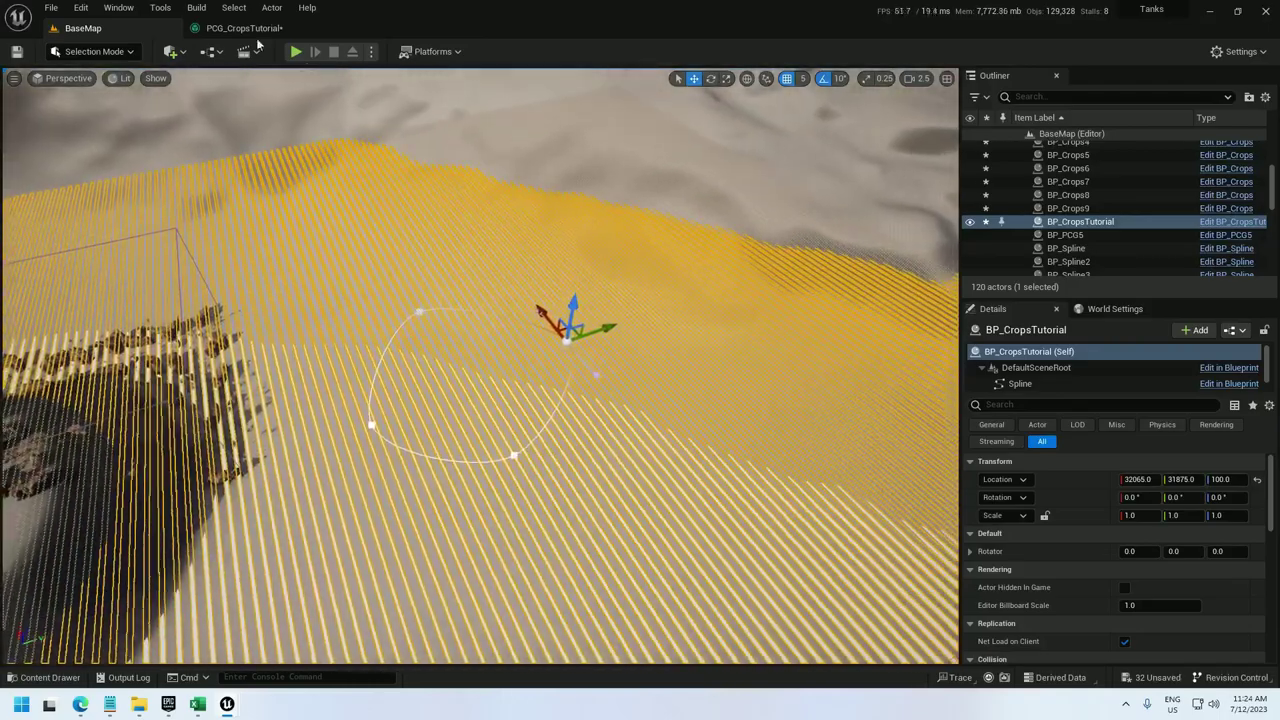
Set the Create Points Grid extents to 7500 in X and Y and check the rows around the spline in BaseMap.
click(245, 30)
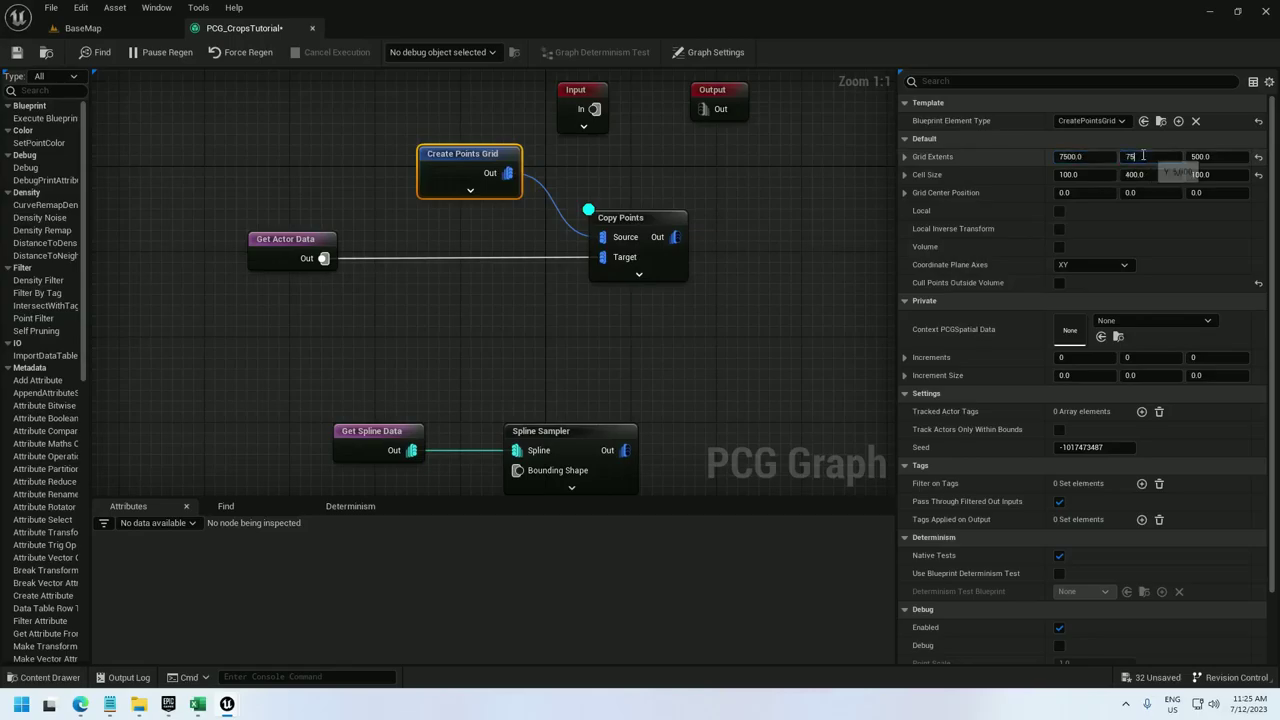
click(83, 28)
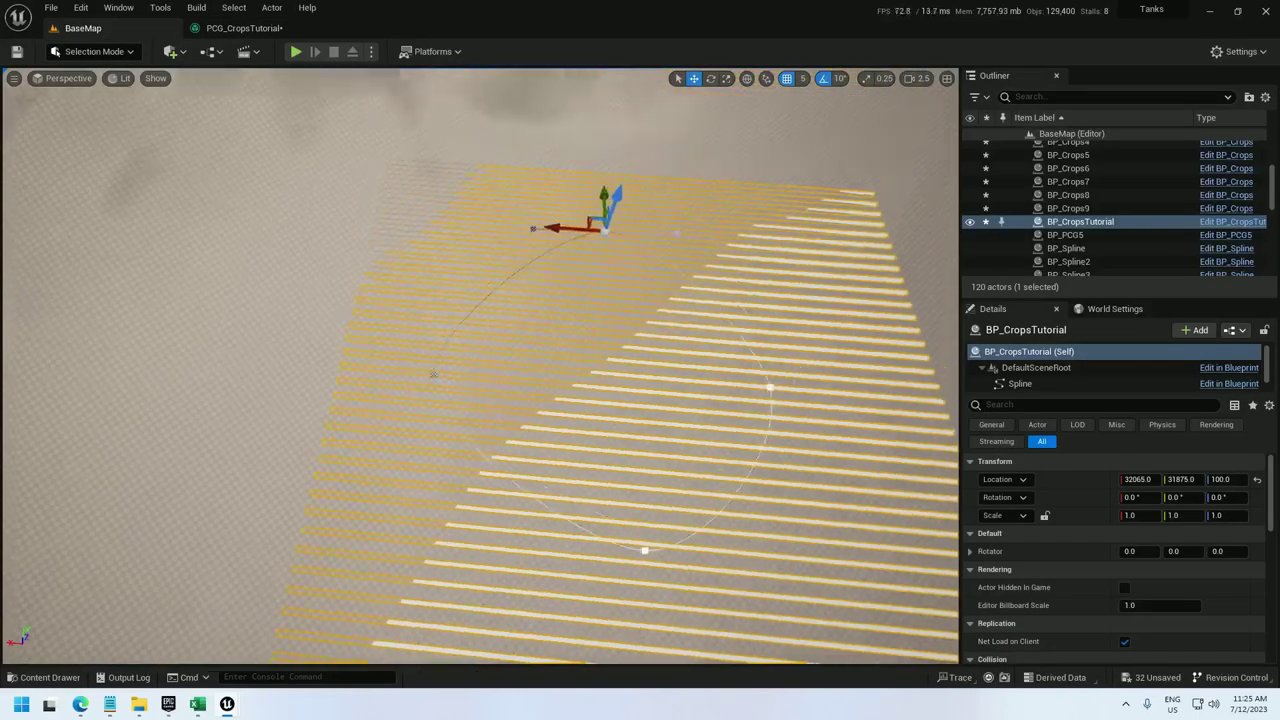
key(d)
right_drag(414, 310, 285, 305)
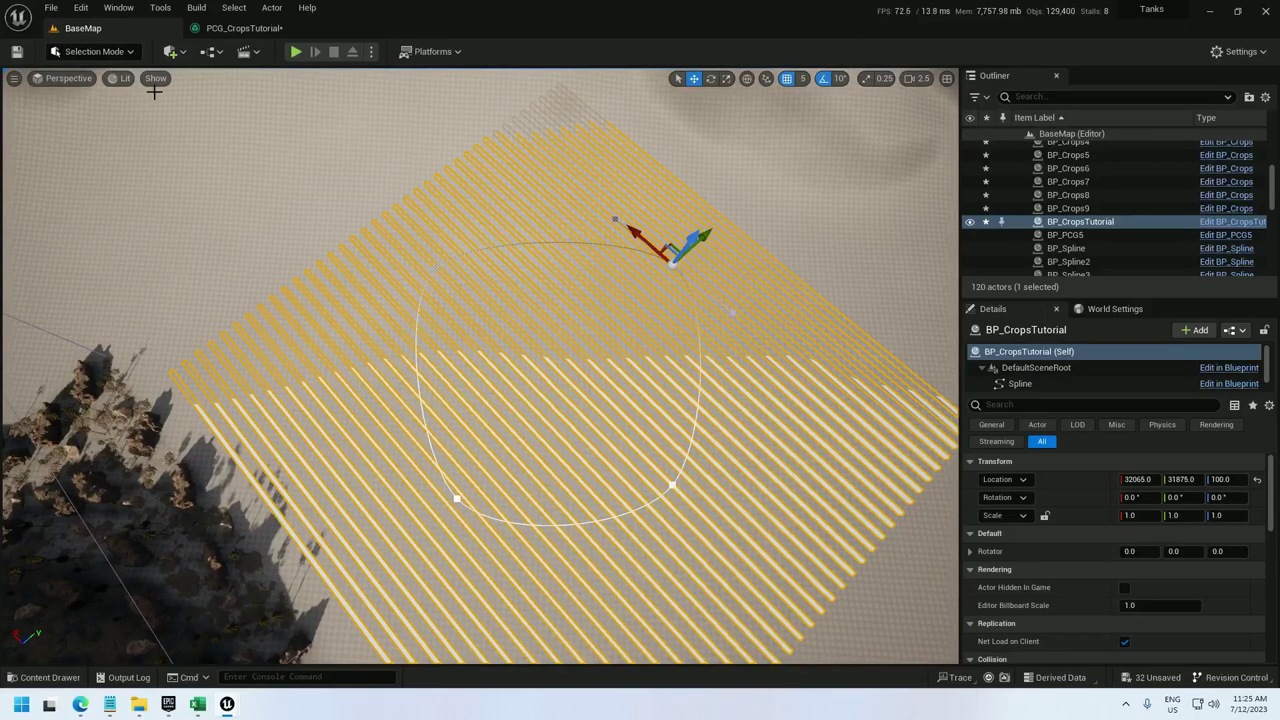
Add an Intersection node in the PCG graph fed by the outputs of both Copy Points and Spline Sampler.
click(240, 28)
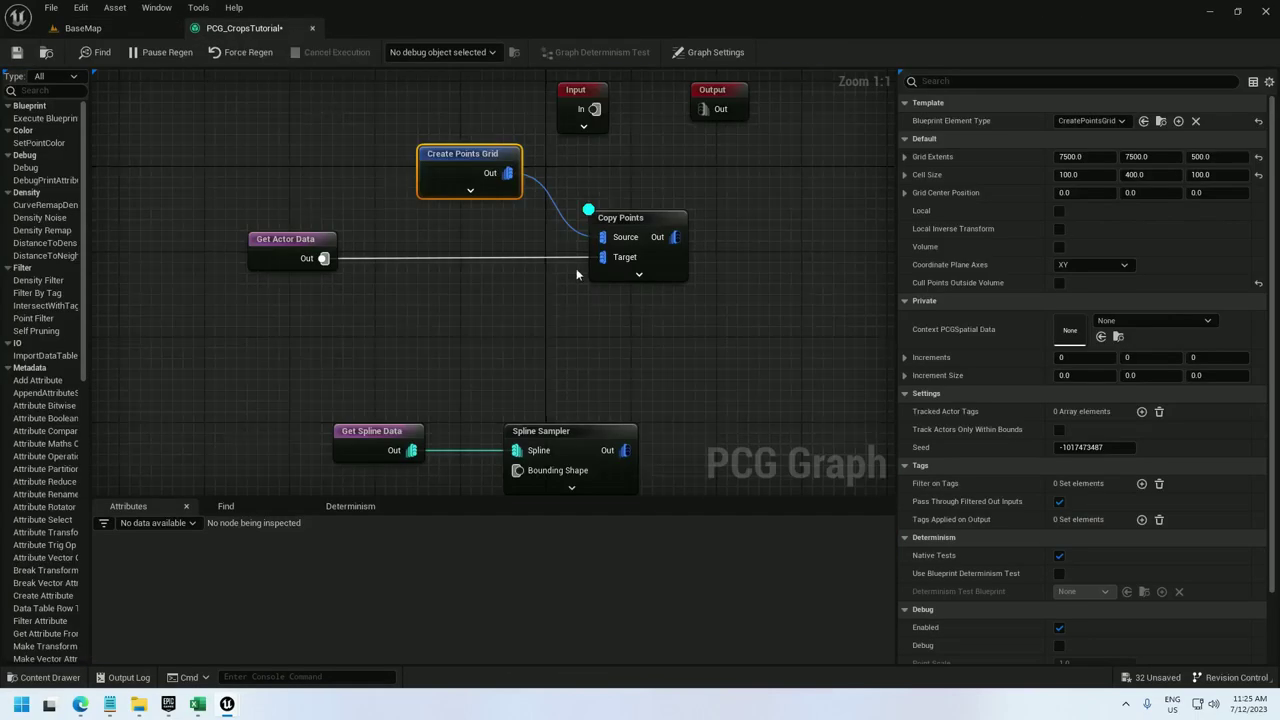
right_drag(576, 268, 576, 183)
drag(769, 290, 810, 330)
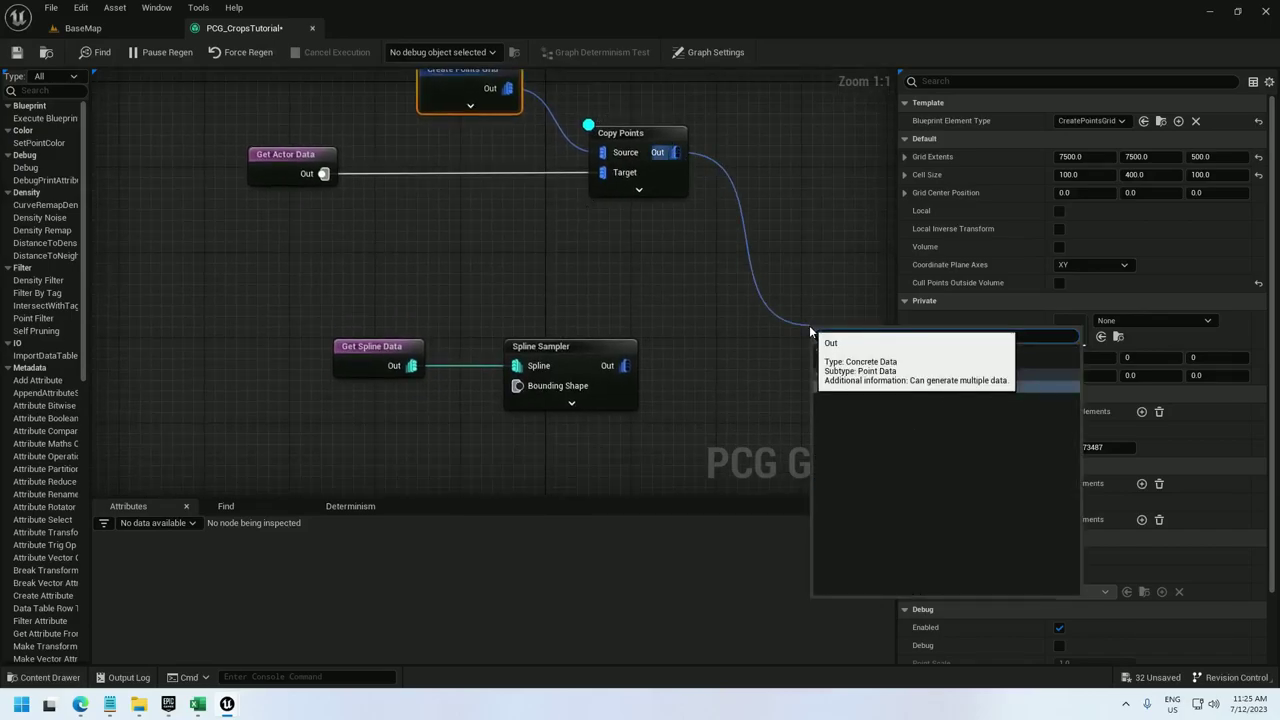
text(intersect)
click(861, 384)
drag(823, 353, 659, 363)
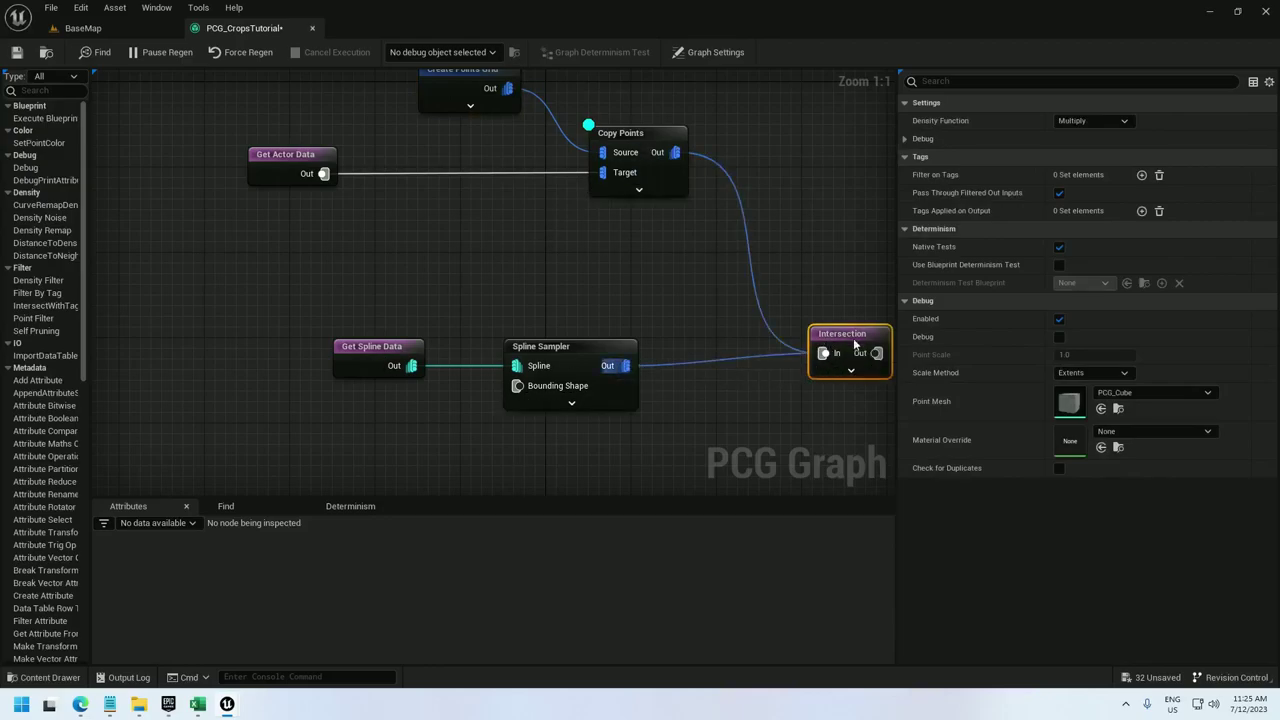
Enable debug for only the Intersection node with Absolute scale method and inspect the rows inside the spline in BaseMap.
right_drag(855, 344, 540, 330)
right_click(535, 328)
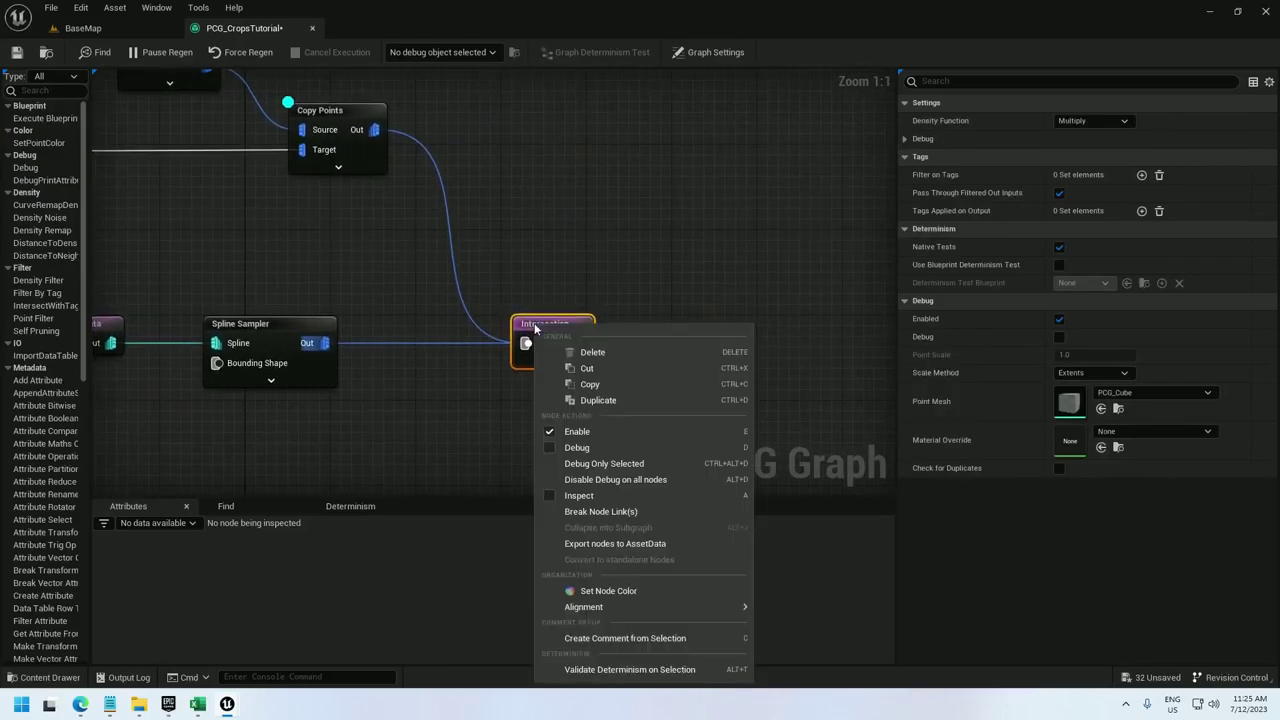
click(600, 447)
click(1085, 372)
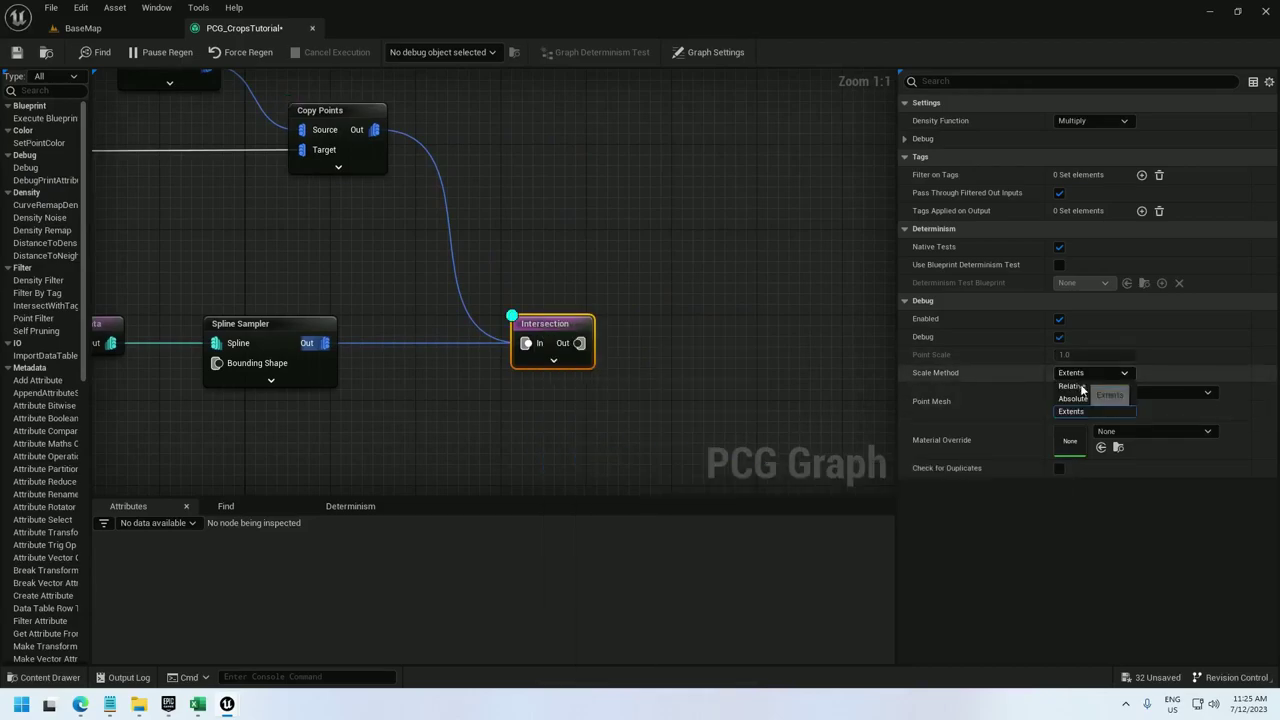
click(1075, 398)
right_drag(468, 153, 273, 99)
click(107, 32)
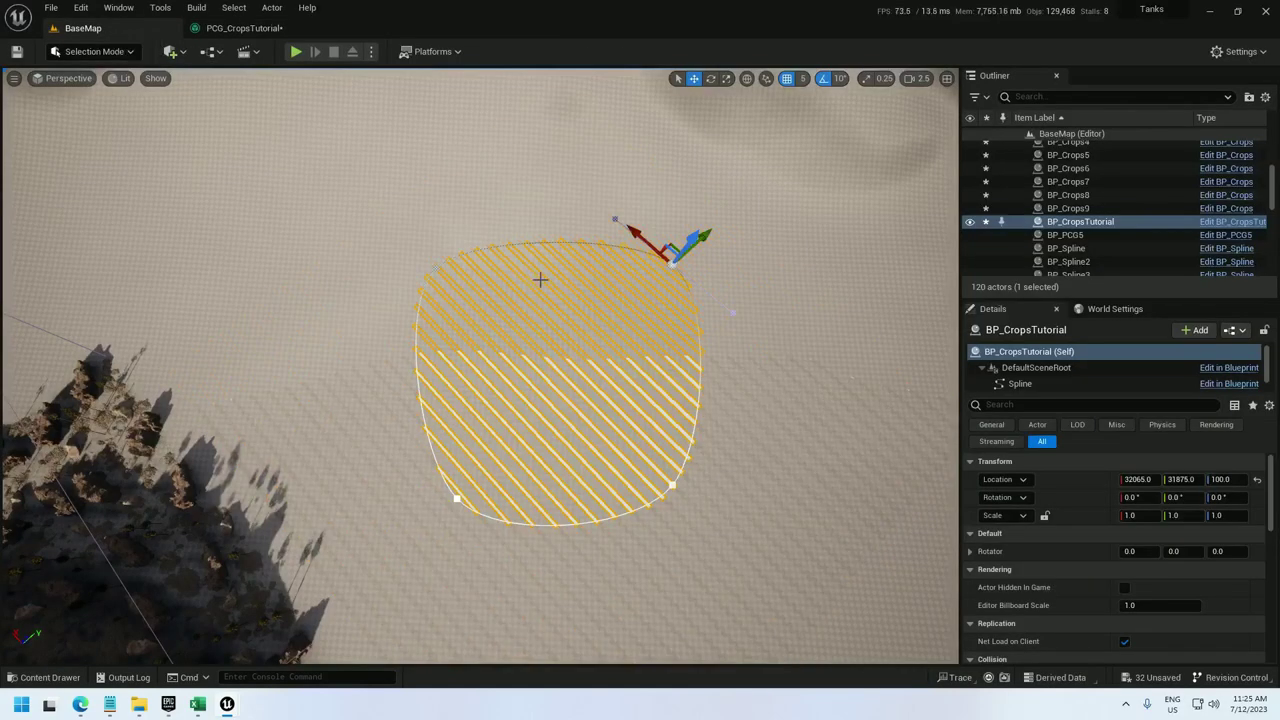
right_drag(540, 280, 490, 443)
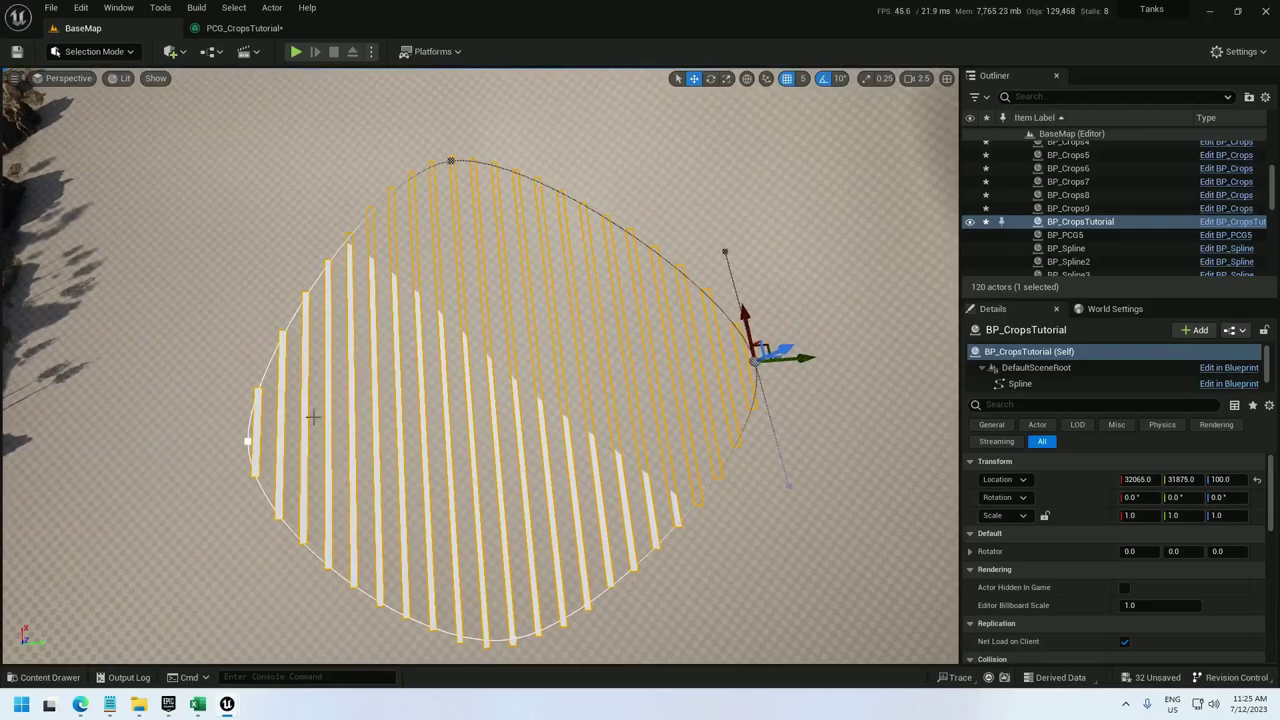
Return to the PCG graph and add a Projection node beside the Intersection node.
click(246, 29)
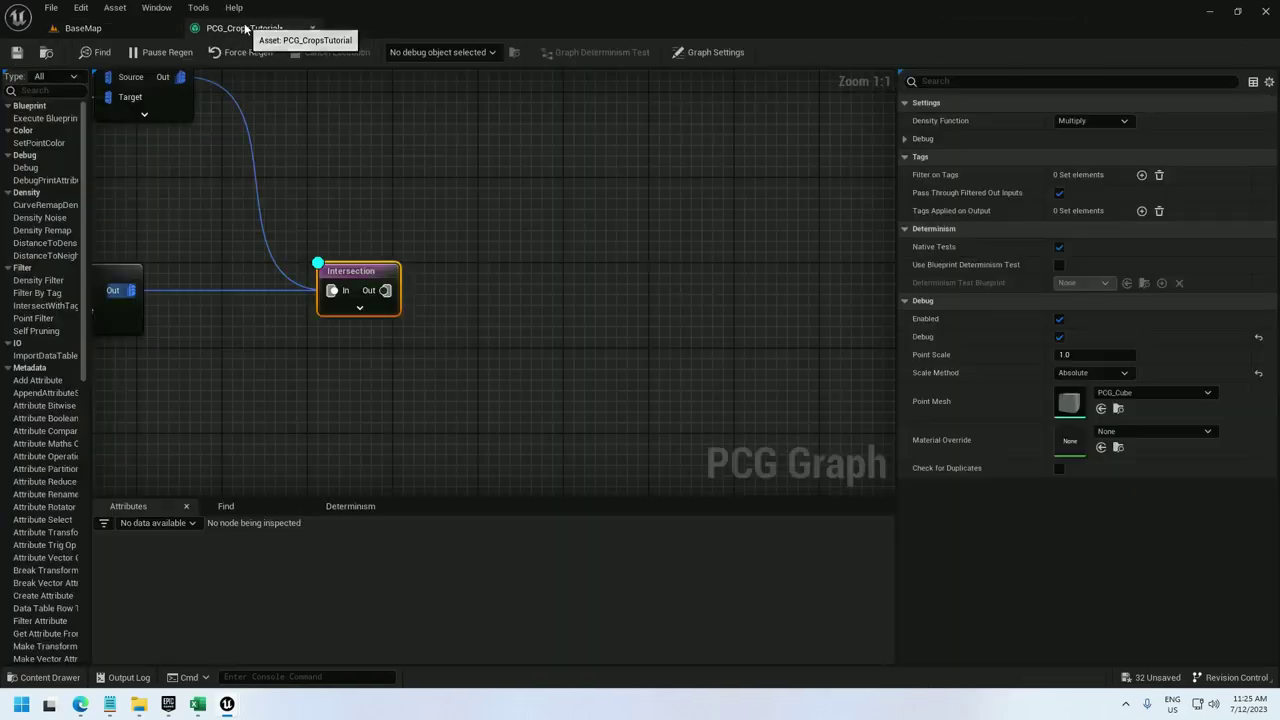
right_click(504, 313)
text(projectio)
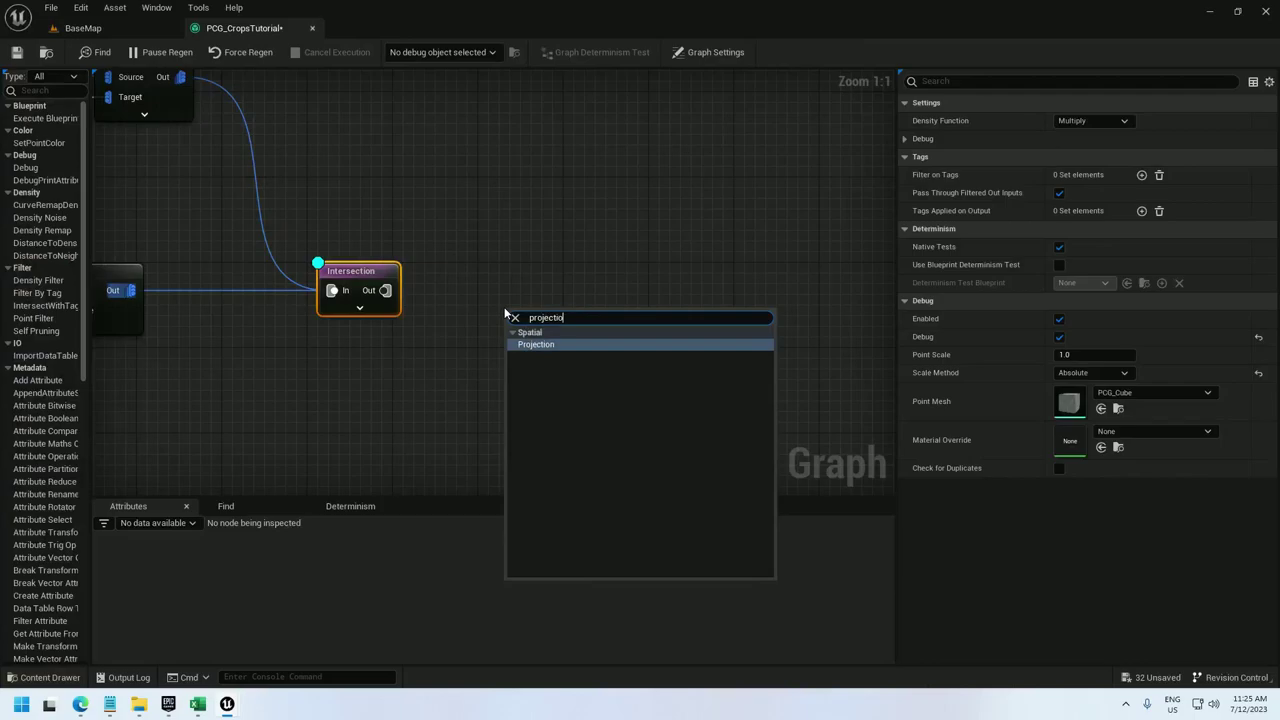
key(Return)
Move the Input node below Intersection, then connect its Landscape pin to Projection Target and Intersection's output to Projection's In.
right_drag(388, 343, 627, 297)
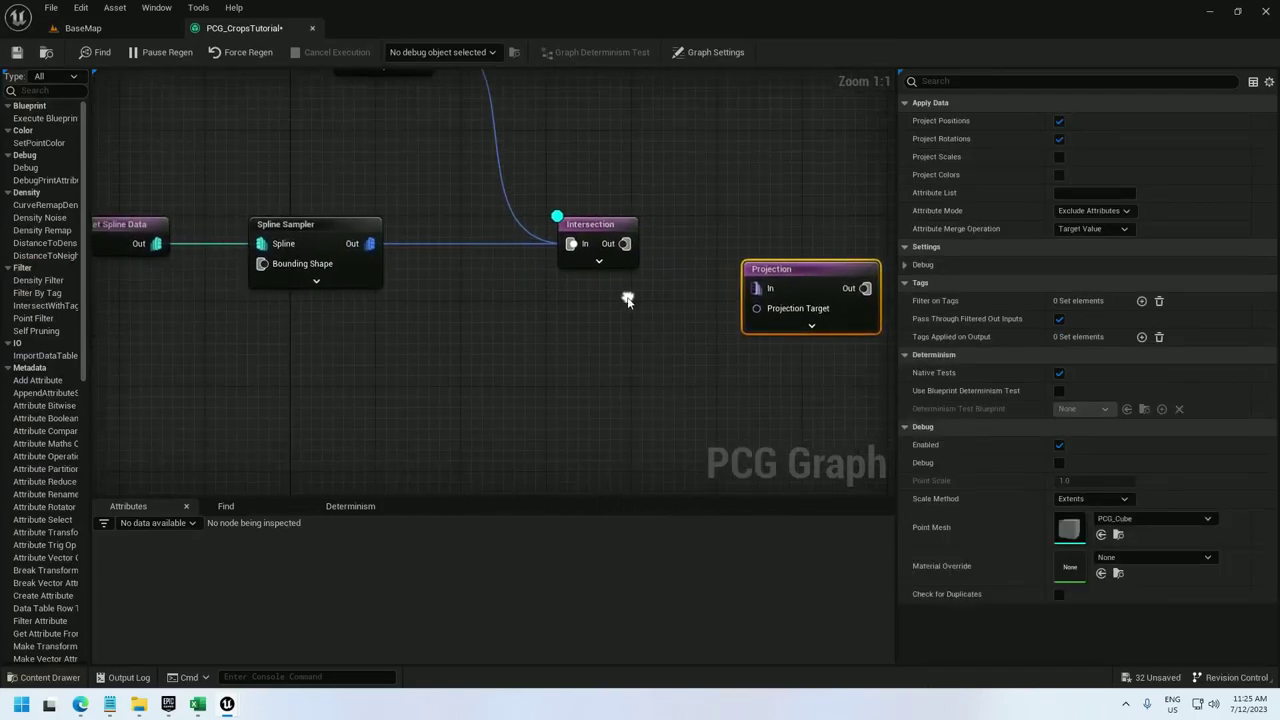
scroll(627, 297, down, 2)
scroll(428, 259, down, 2)
right_drag(428, 222, 428, 214)
right_click(428, 214)
drag(417, 84, 515, 343)
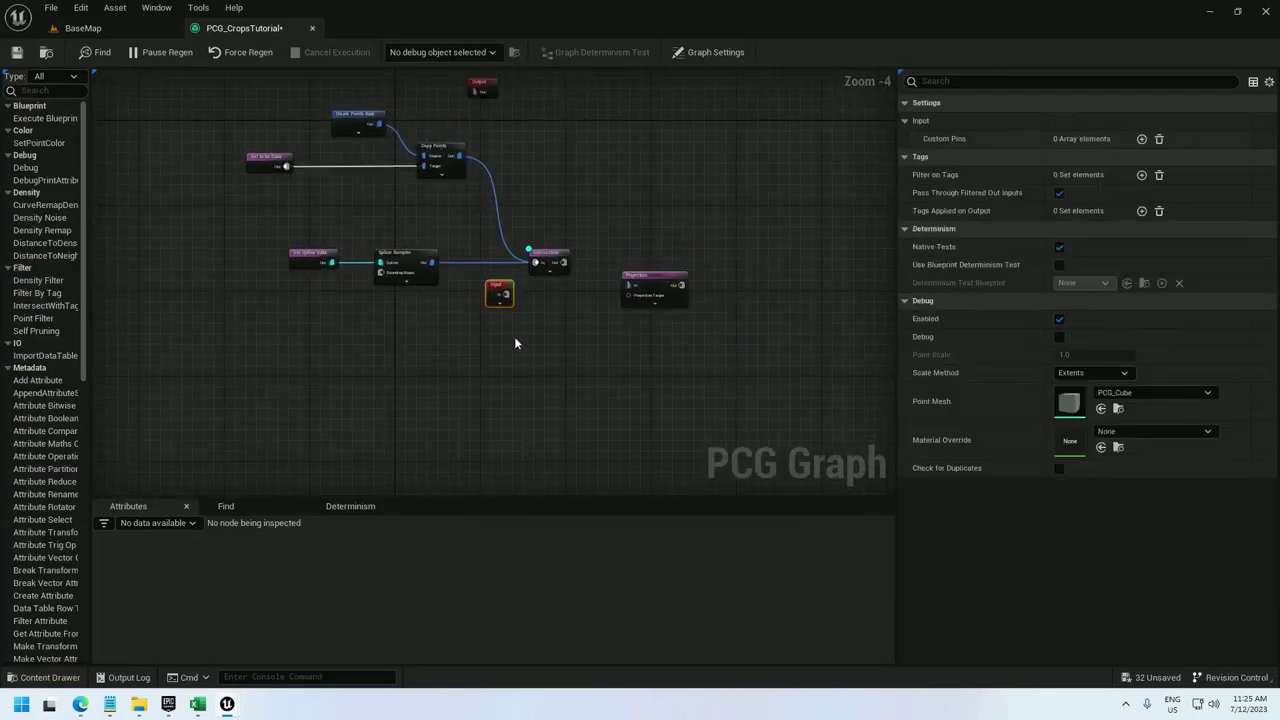
scroll(558, 373, up, 3)
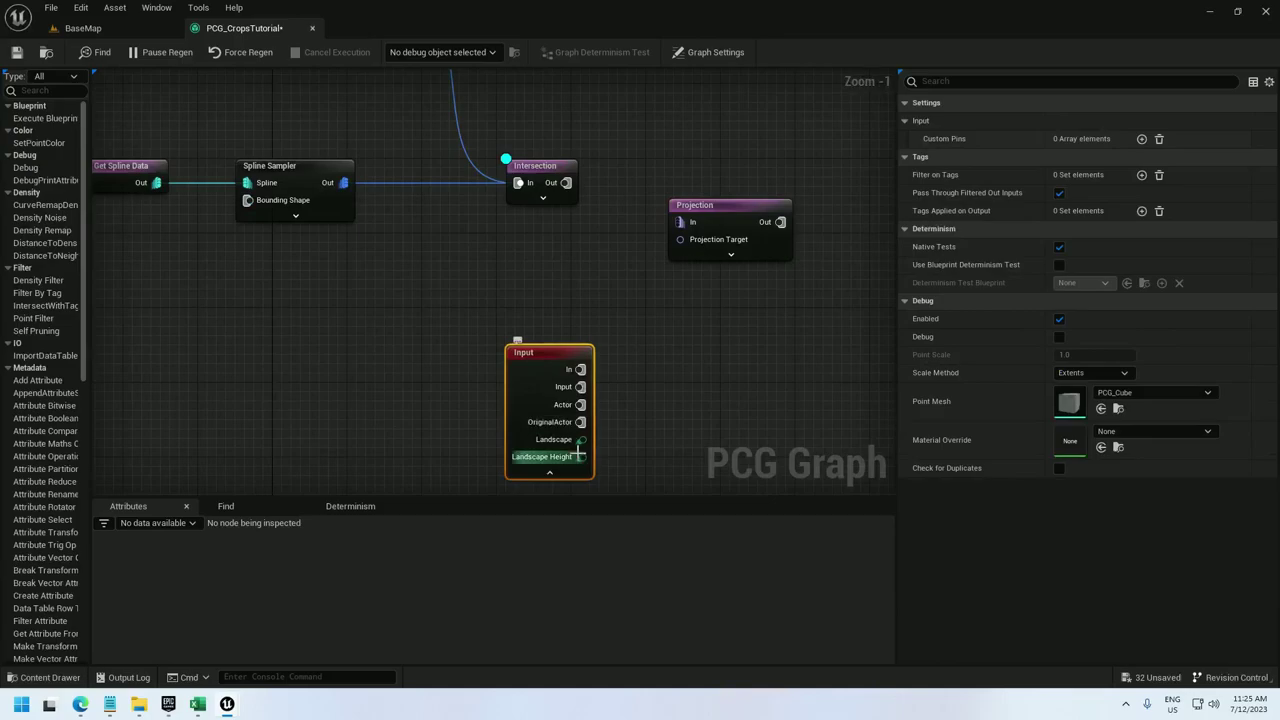
drag(580, 440, 568, 185)
click(736, 205)
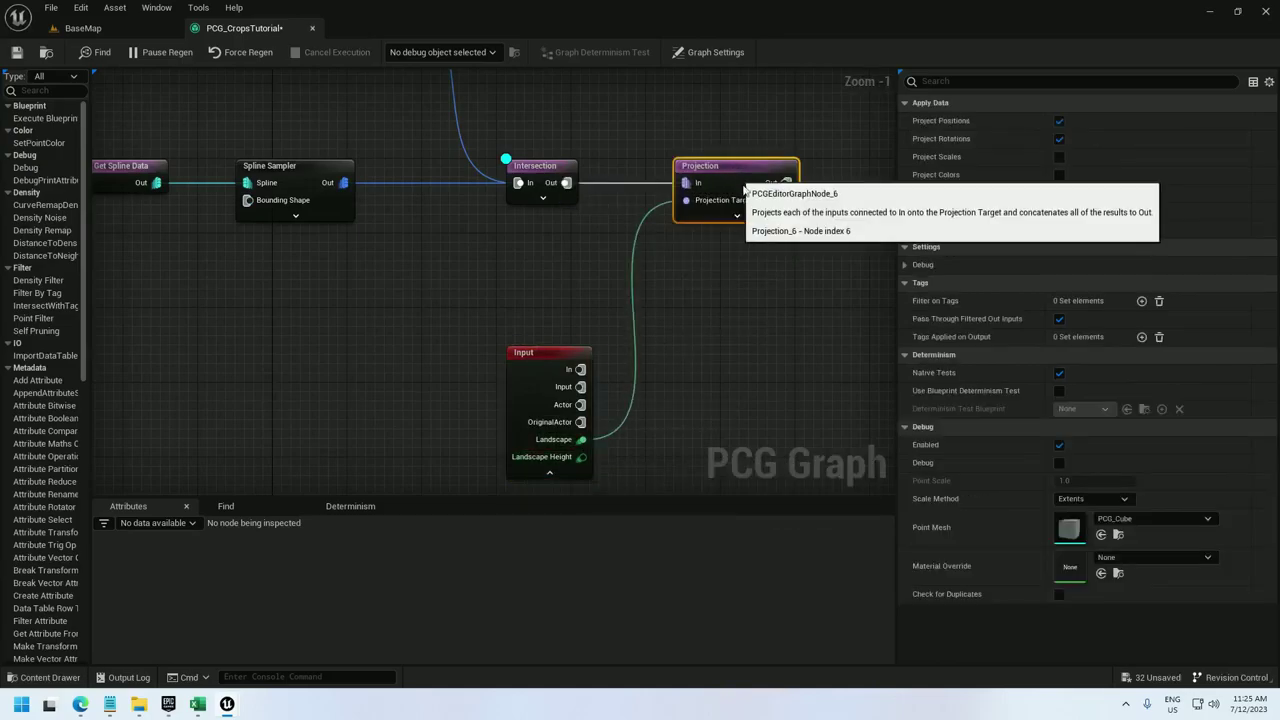
Collapse the Input node's unused pins and move the node up closer beneath Intersection.
scroll(520, 400, down, 2)
drag(369, 382, 365, 318)
click(349, 405)
right_drag(505, 309, 506, 368)
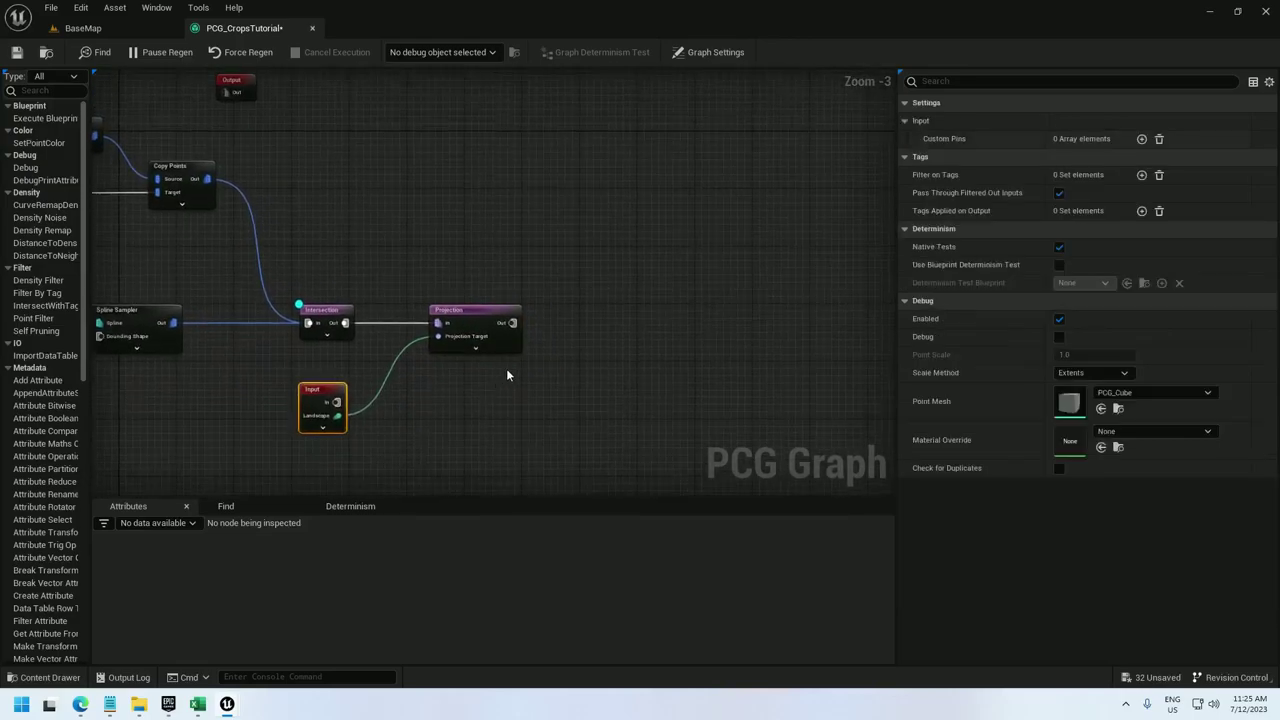
Add a Transform Points node fed by Projection and a Static Mesh Spawner fed by Transform Points.
scroll(500, 310, up, 2)
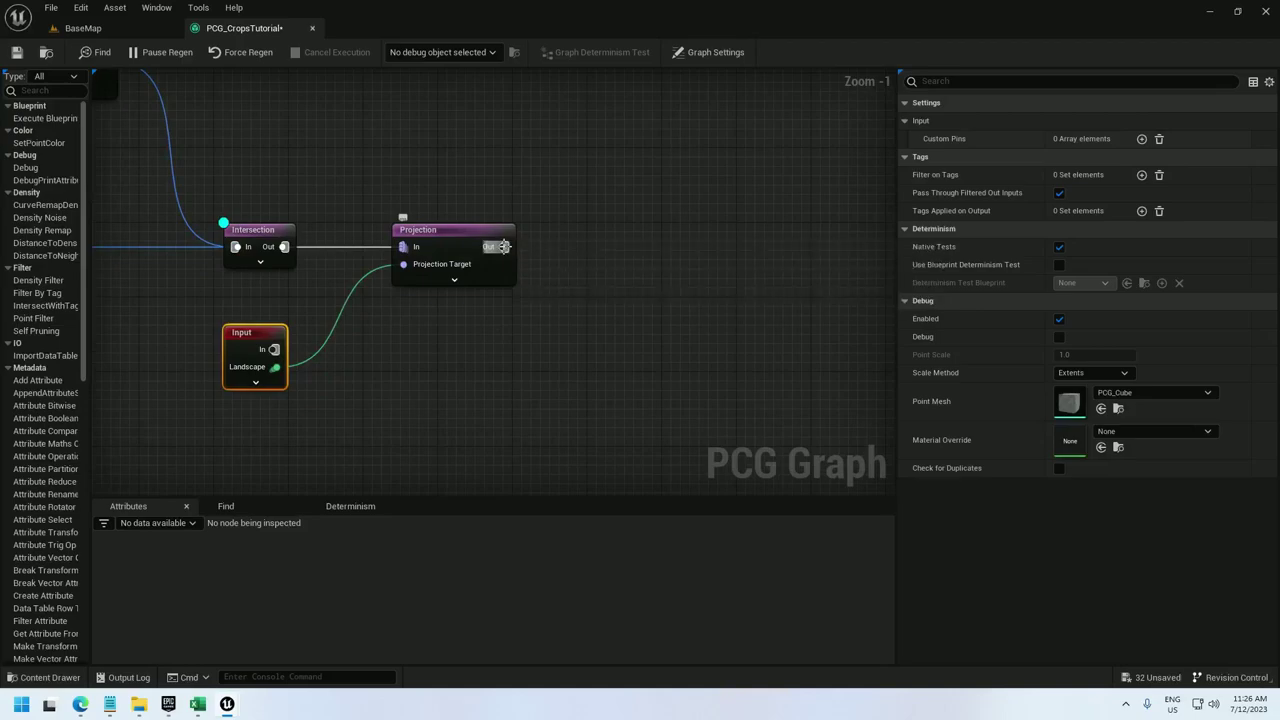
drag(625, 136, 625, 136)
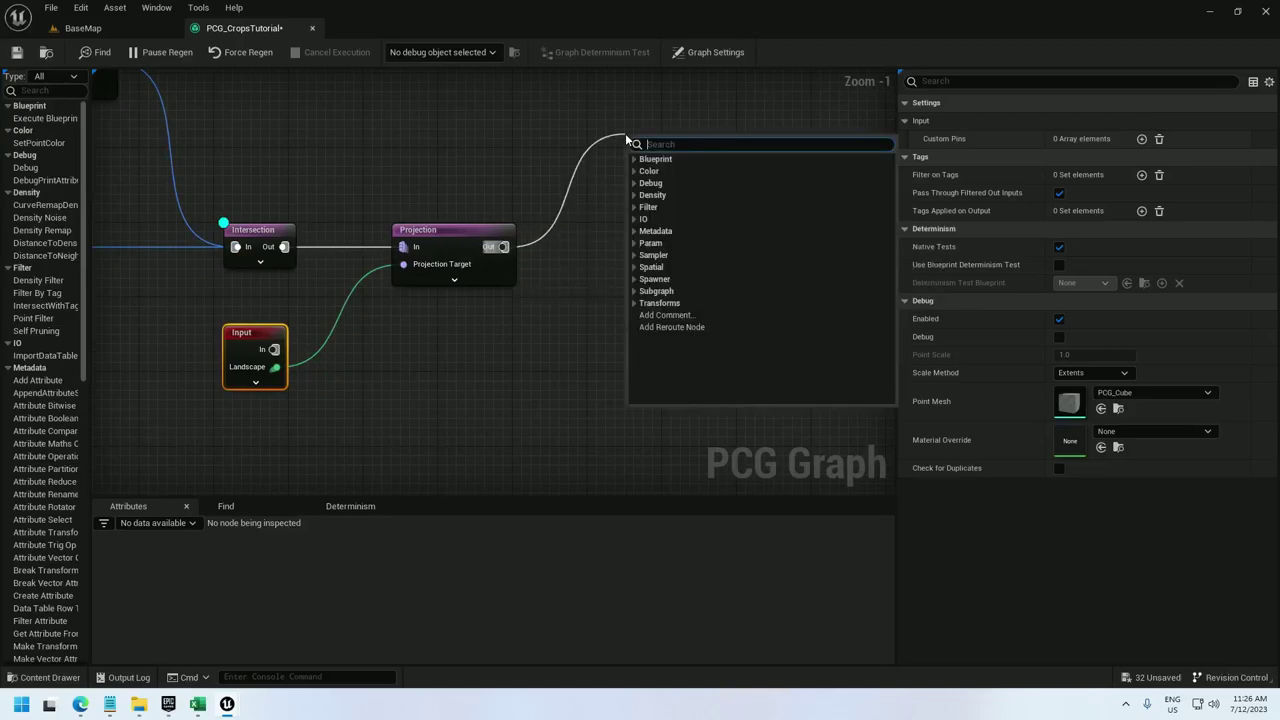
text(transform poi)
click(670, 171)
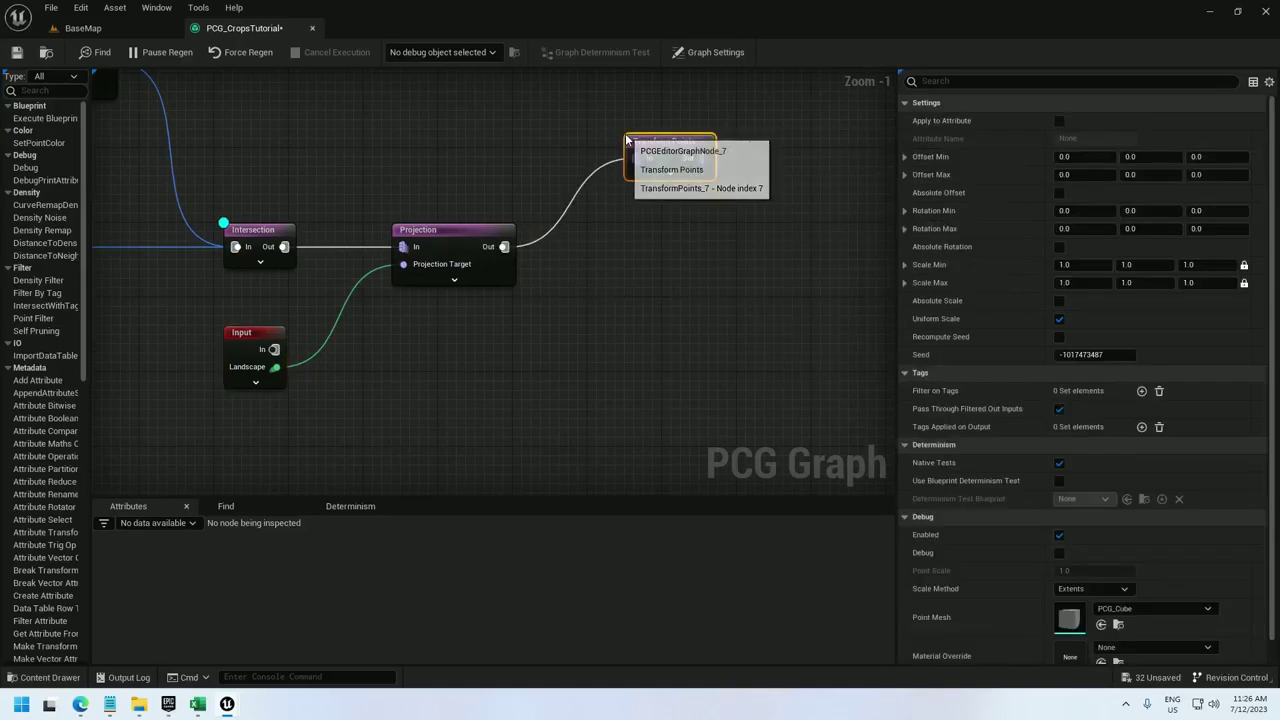
drag(703, 158, 775, 168)
text(stat)
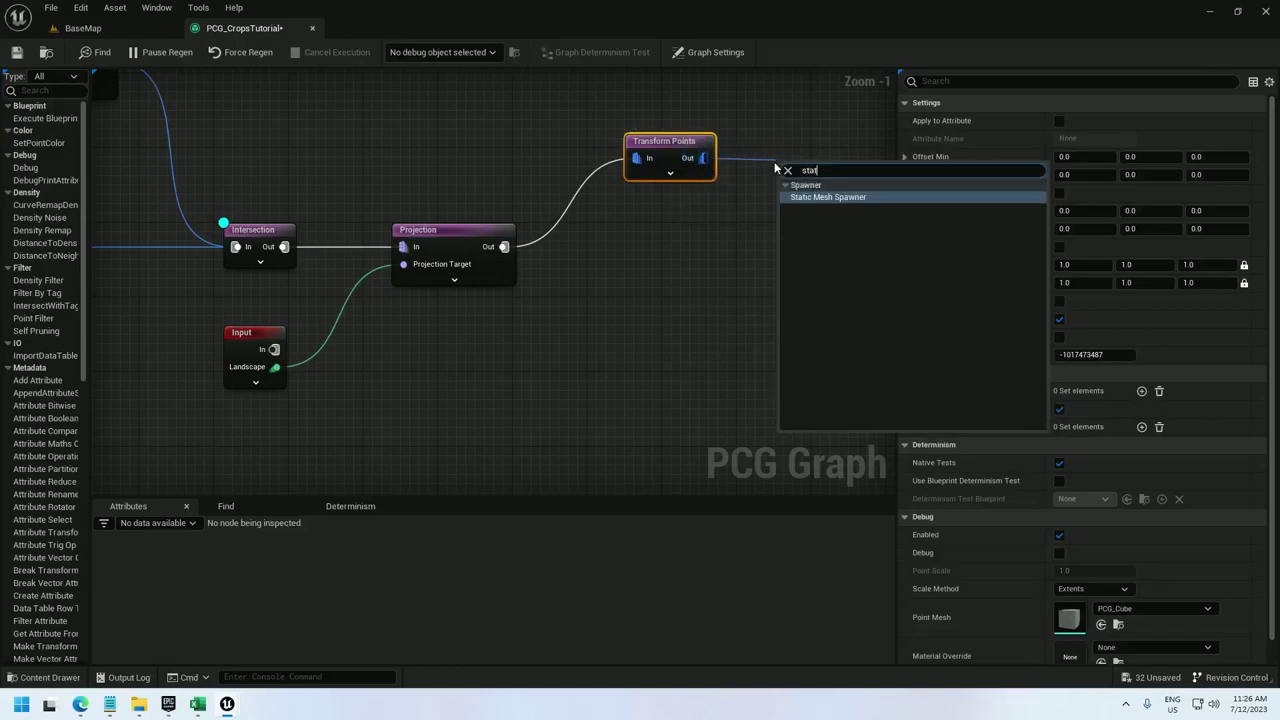
text(ic mesh spawn)
key(Return)
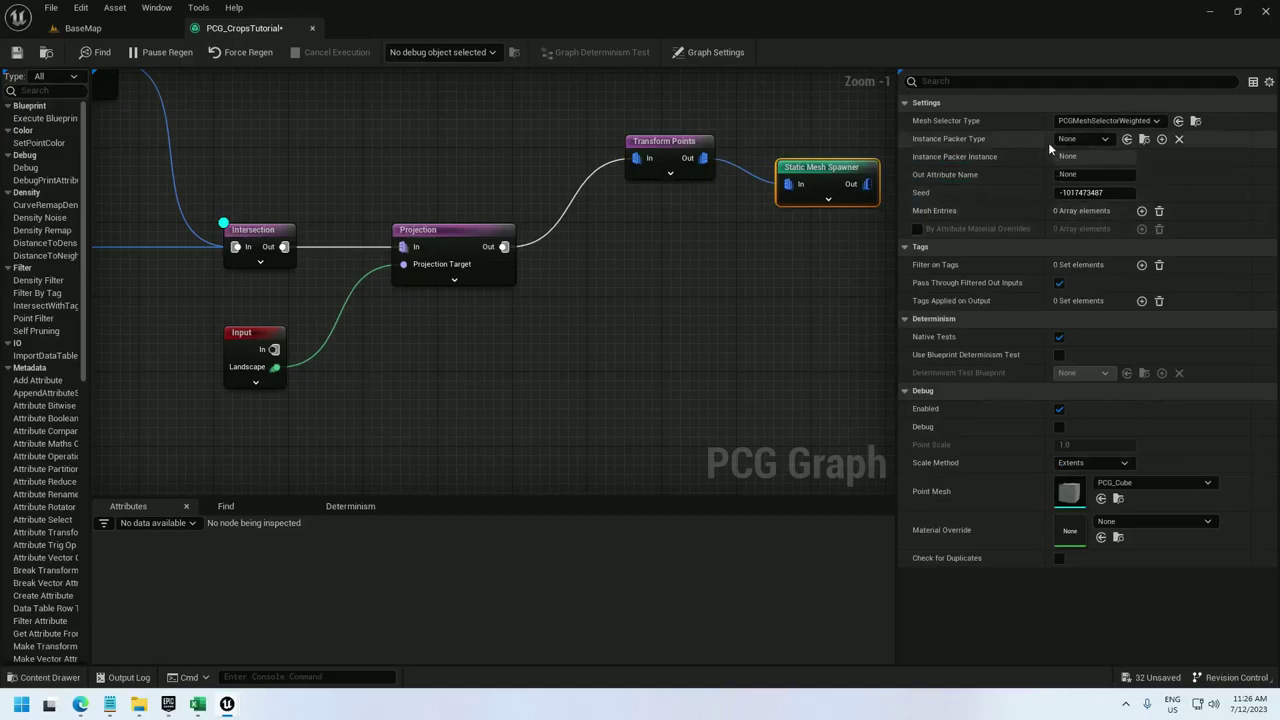
Add a mesh entry using S_Forest_Terrain_tletcalfa_lod3 to the Static Mesh Spawner and align the node with Transform Points.
click(1141, 210)
click(916, 229)
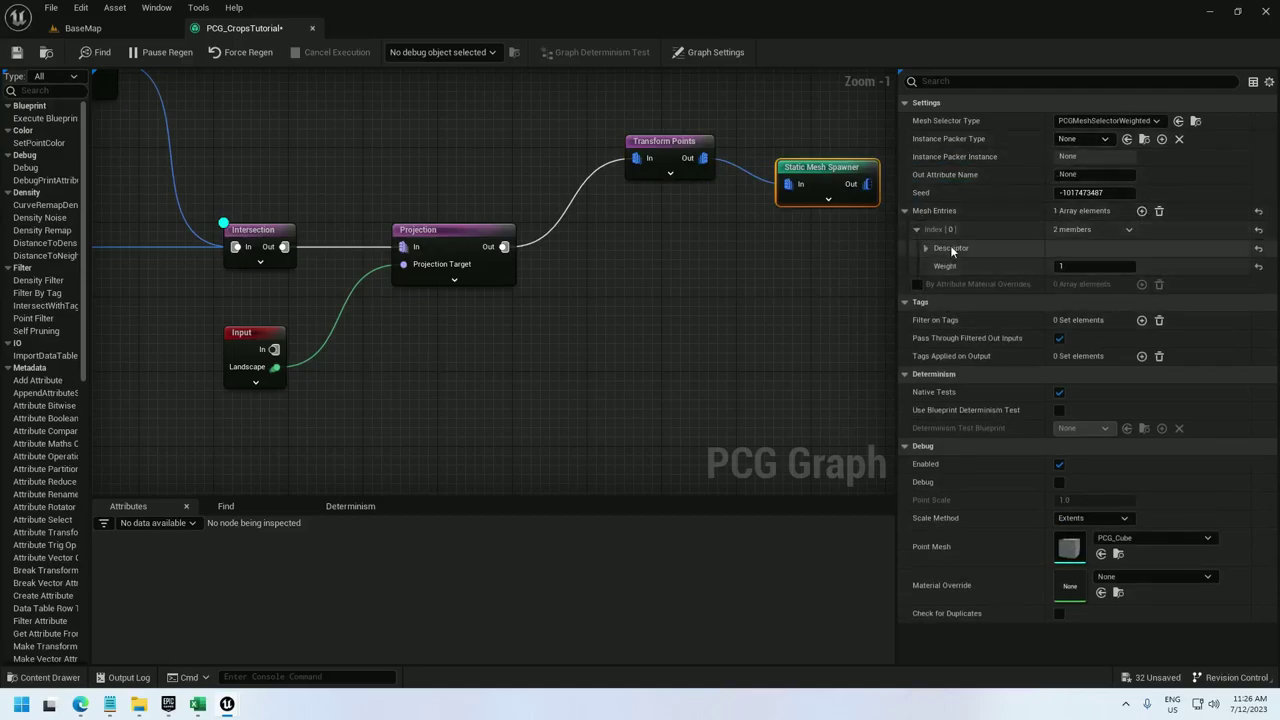
click(926, 247)
click(1142, 288)
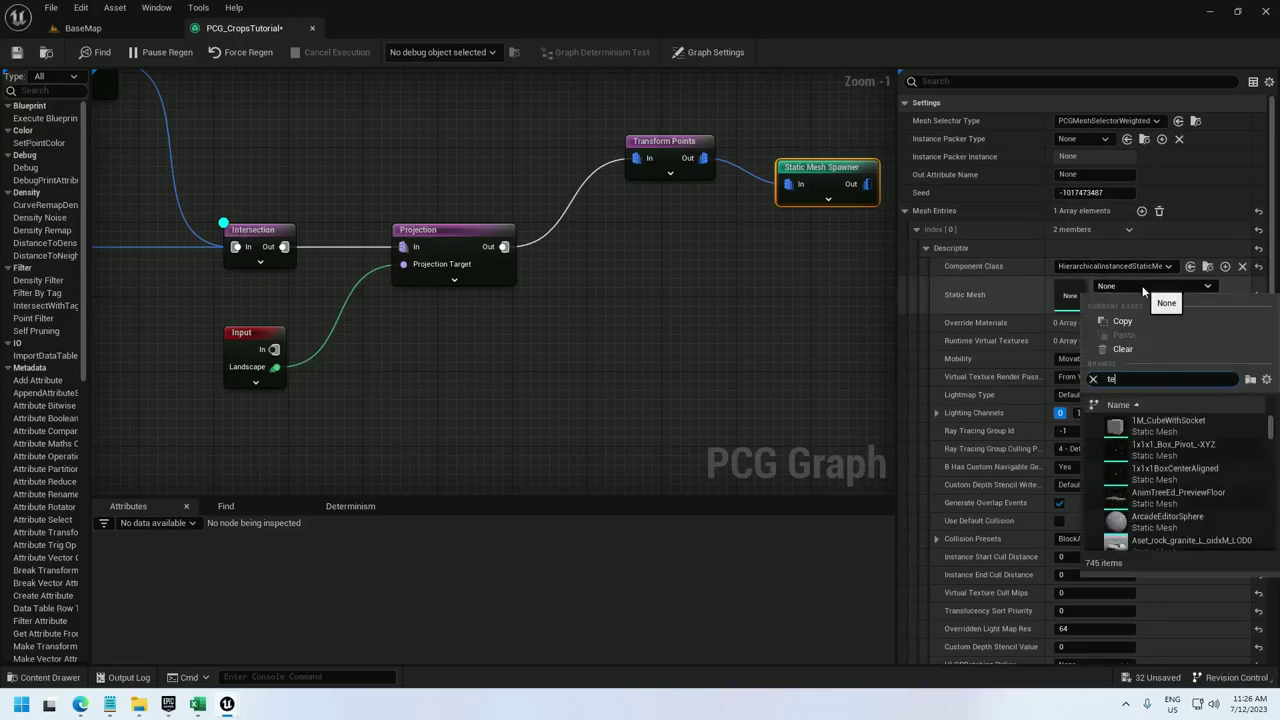
click(1172, 425)
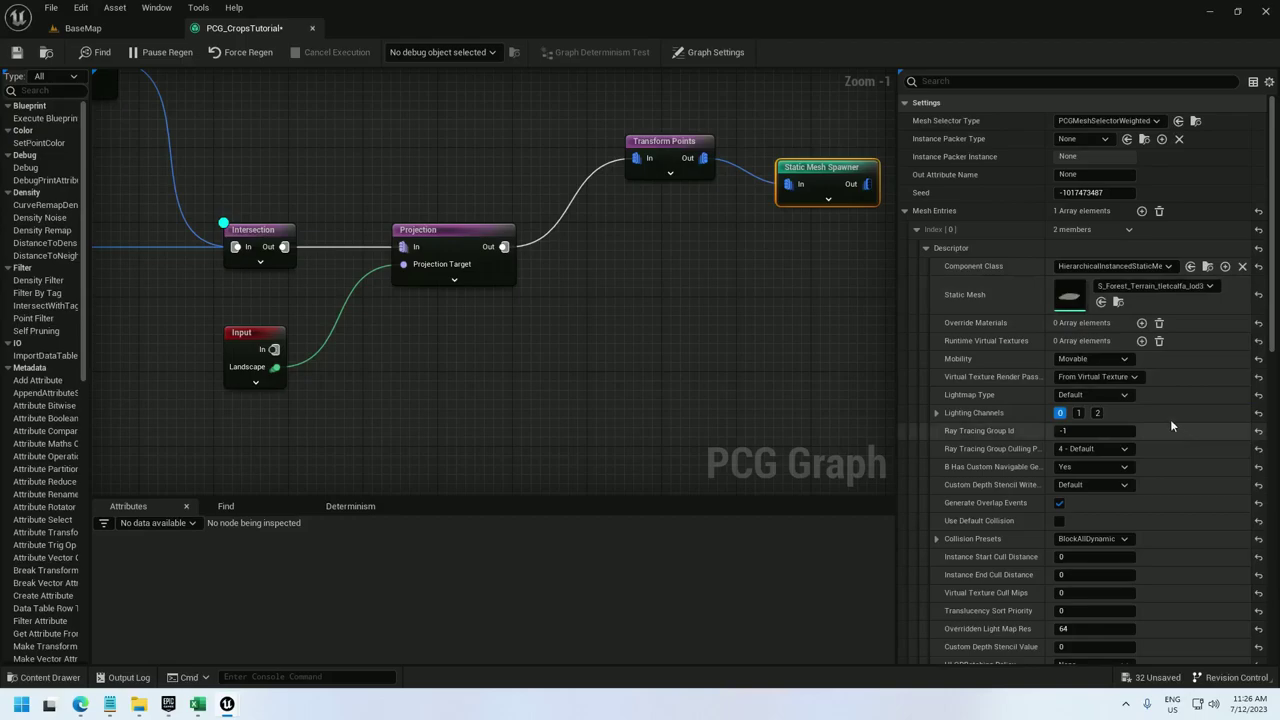
drag(837, 179, 835, 148)
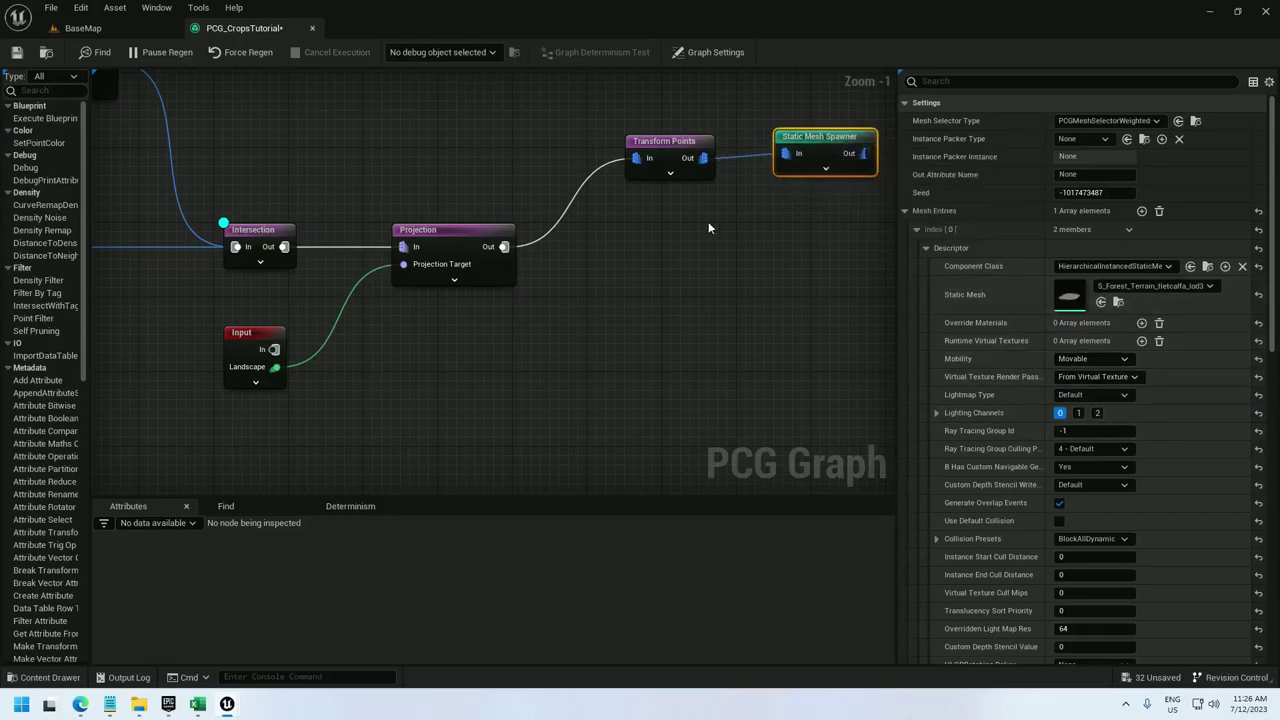
Add a second, unconnected Static Mesh Spawner node below the Transform Points node.
right_click(696, 289)
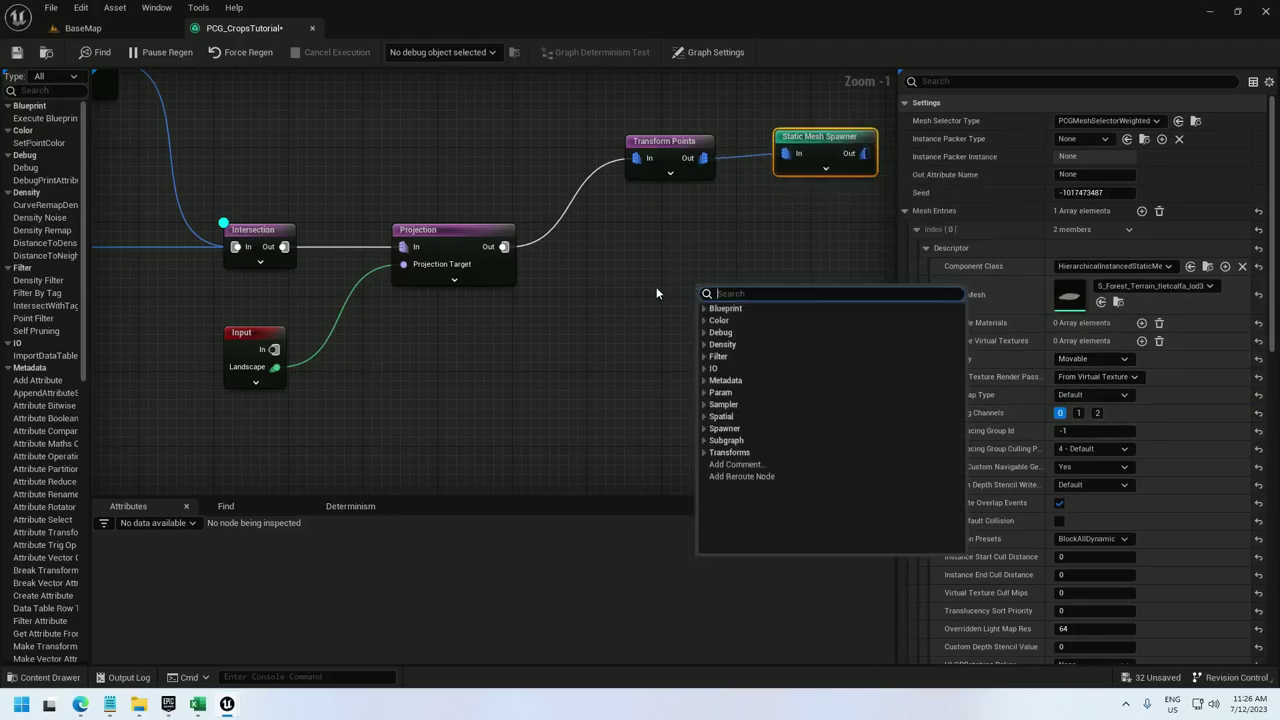
text(static mesh spawn)
key(Return)
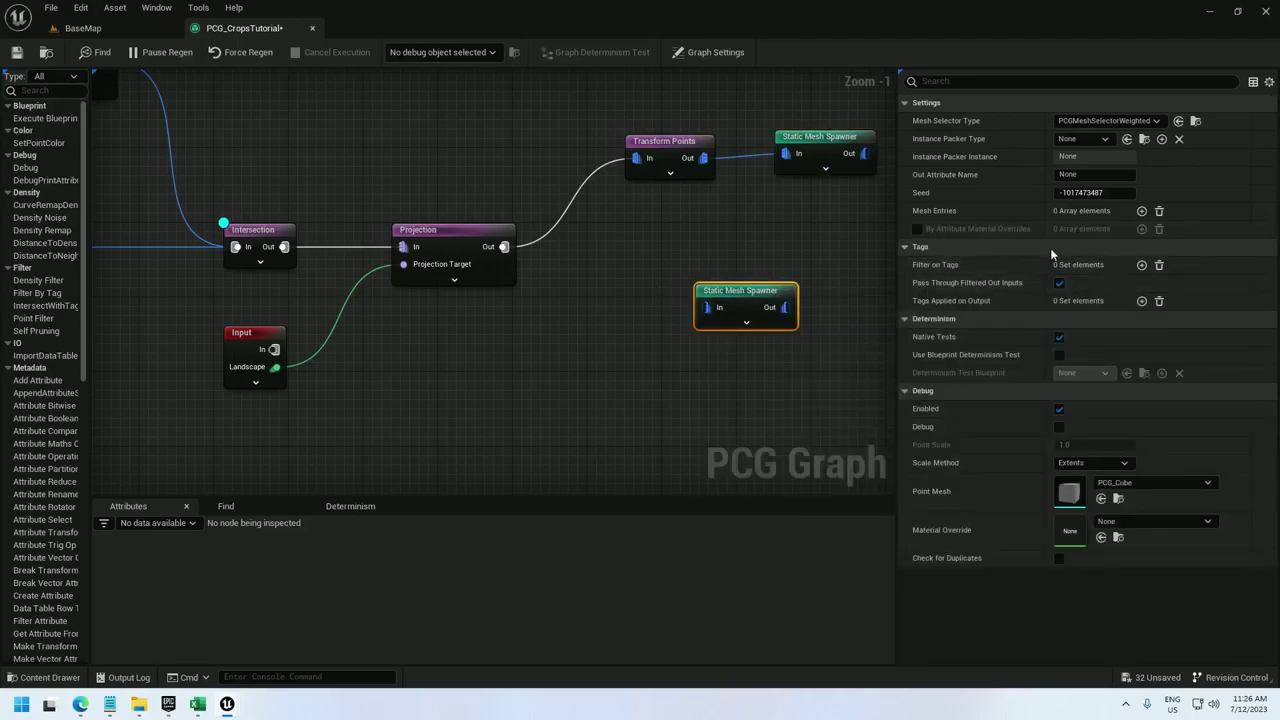
Add mesh entry S_Castor_Oil_Plant_skro7_Var1_lod1 to the second Static Mesh Spawner, connect it to Projection's output and align it below the first spawner.
click(1141, 210)
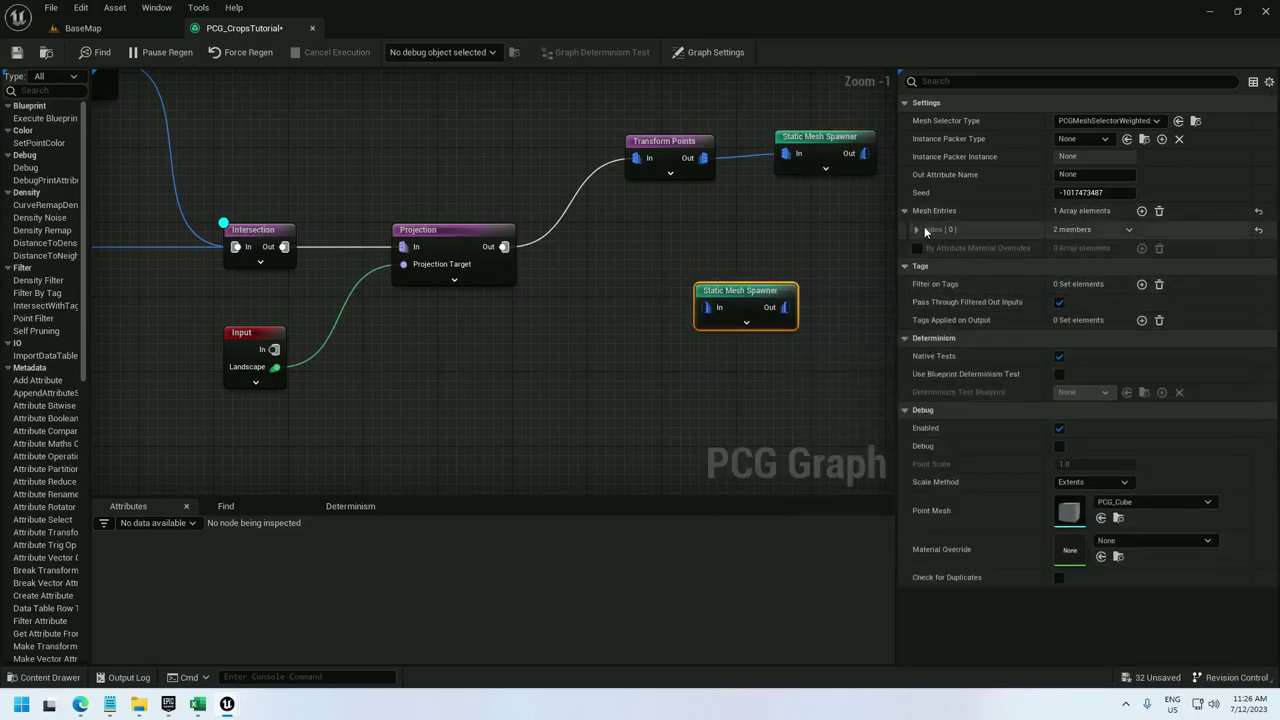
click(917, 229)
click(926, 247)
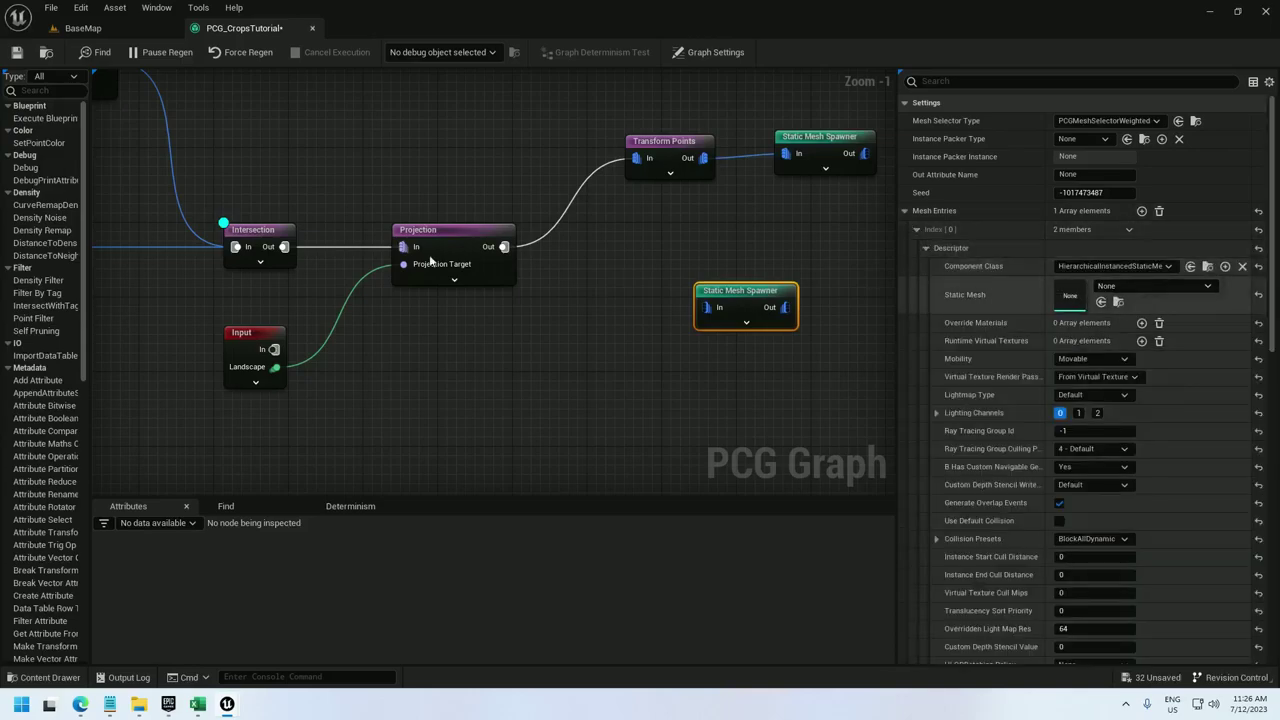
click(1145, 288)
text(cast)
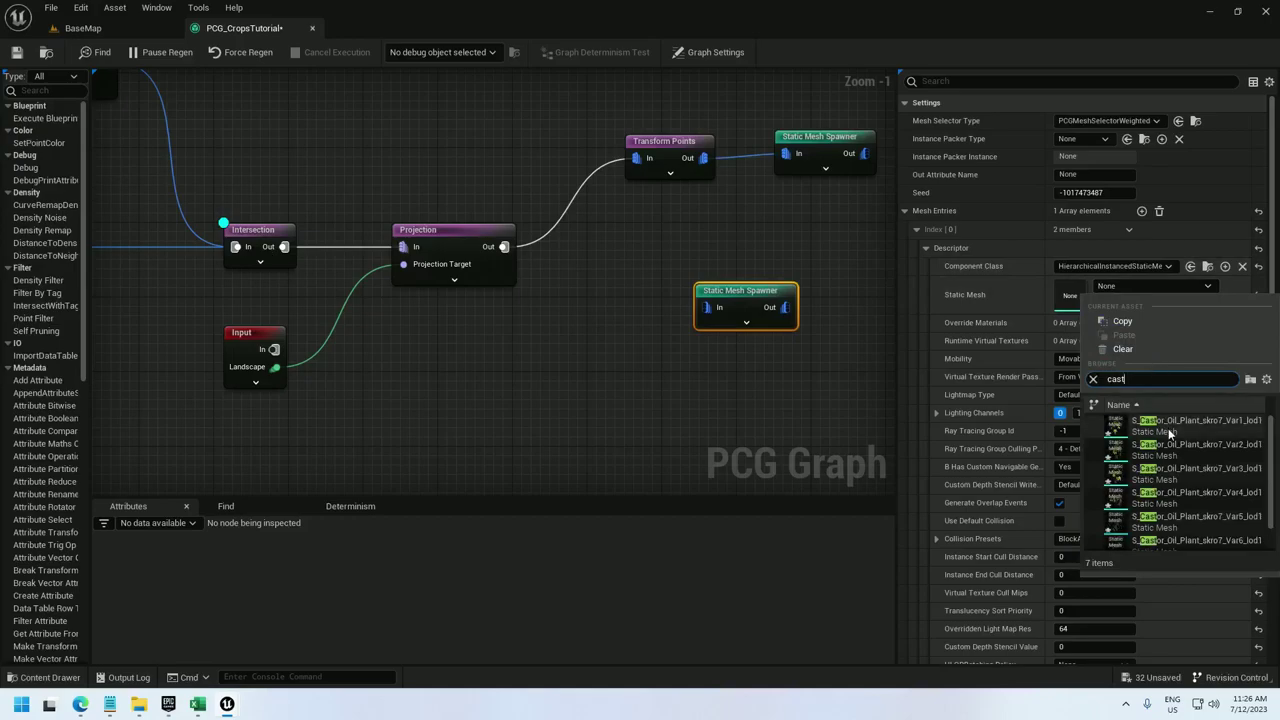
click(1170, 432)
drag(707, 307, 498, 250)
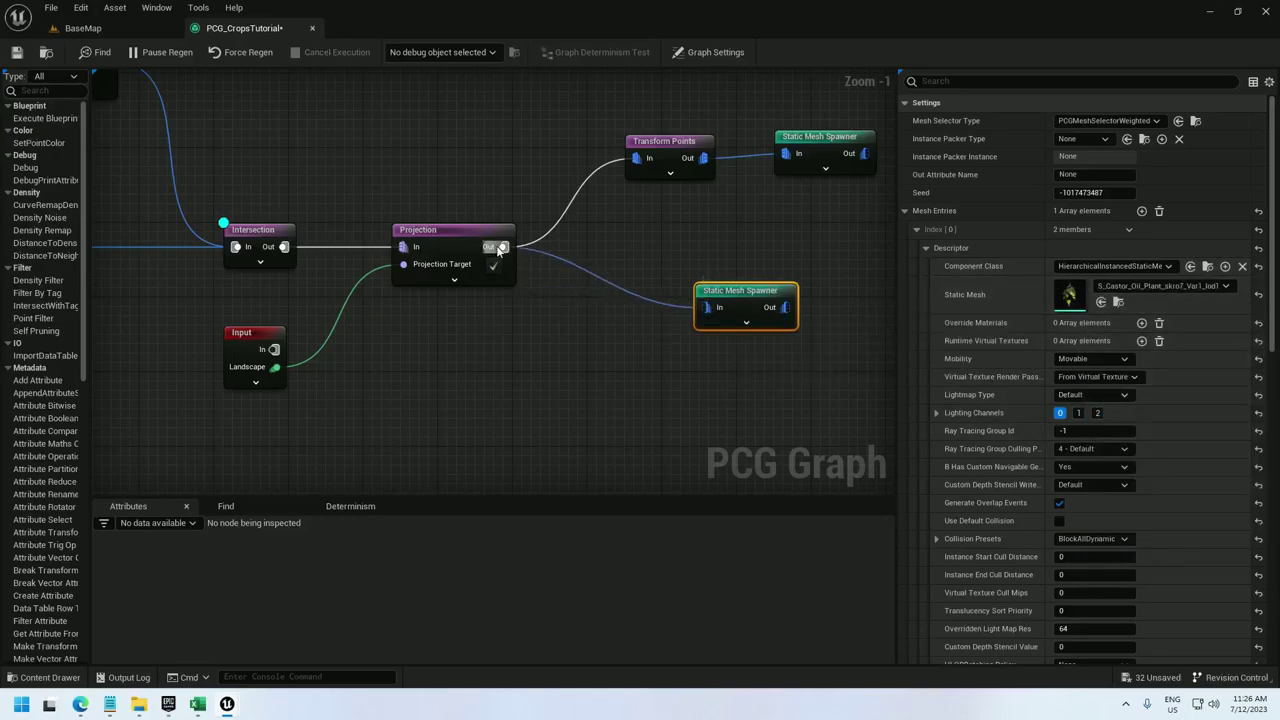
drag(726, 307, 796, 256)
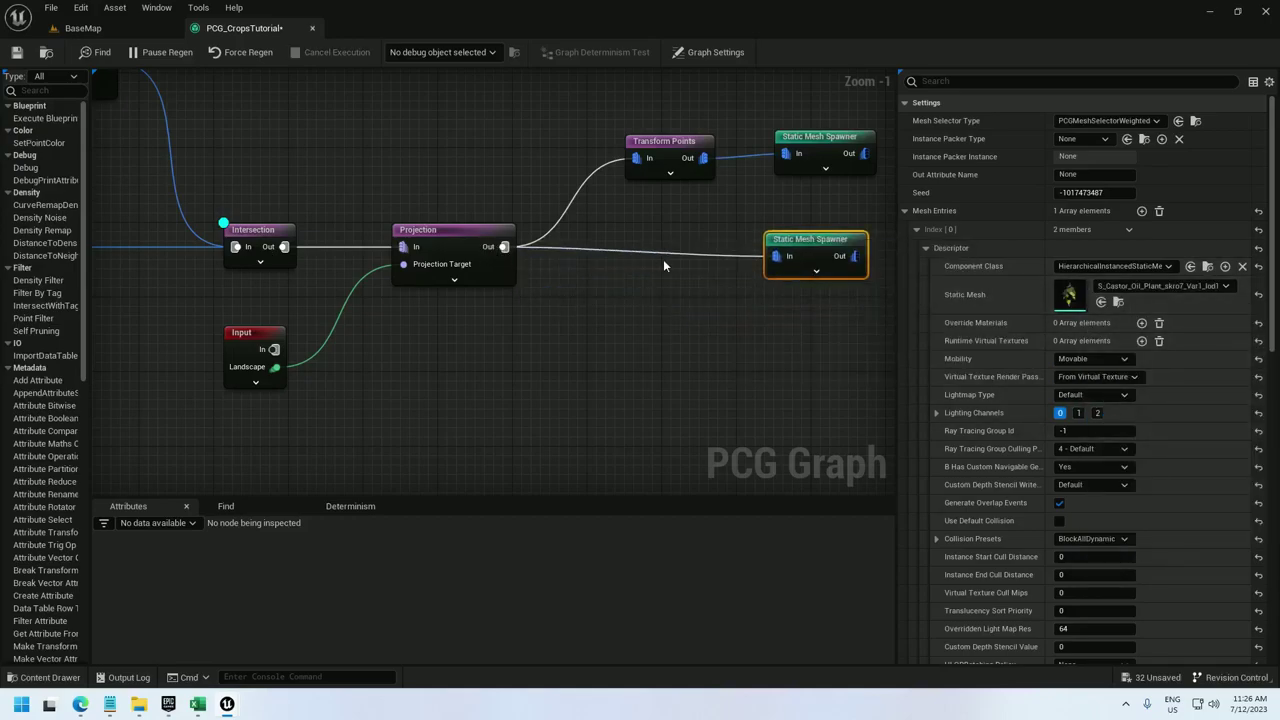
Insert a Transform Points node between Projection and the lower Static Mesh Spawner, with its Rotation Max Z set to 360.
right_click(617, 306)
text(transform)
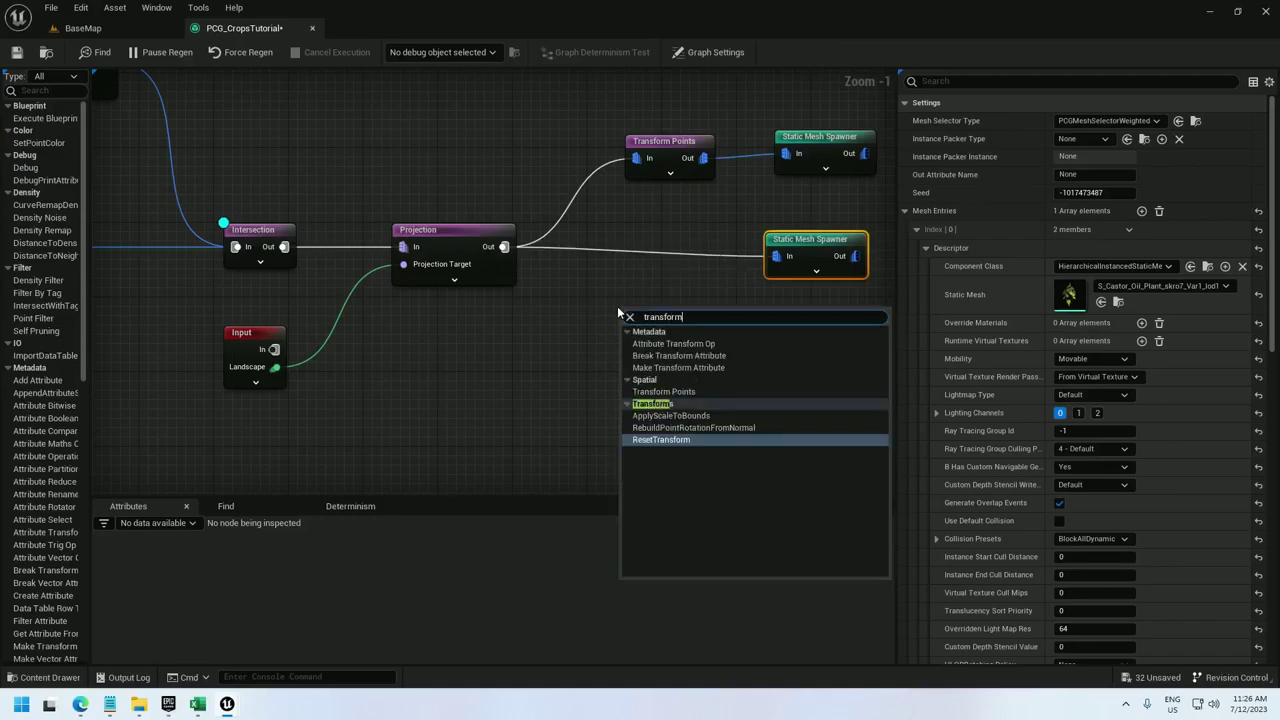
text( points)
key(Return)
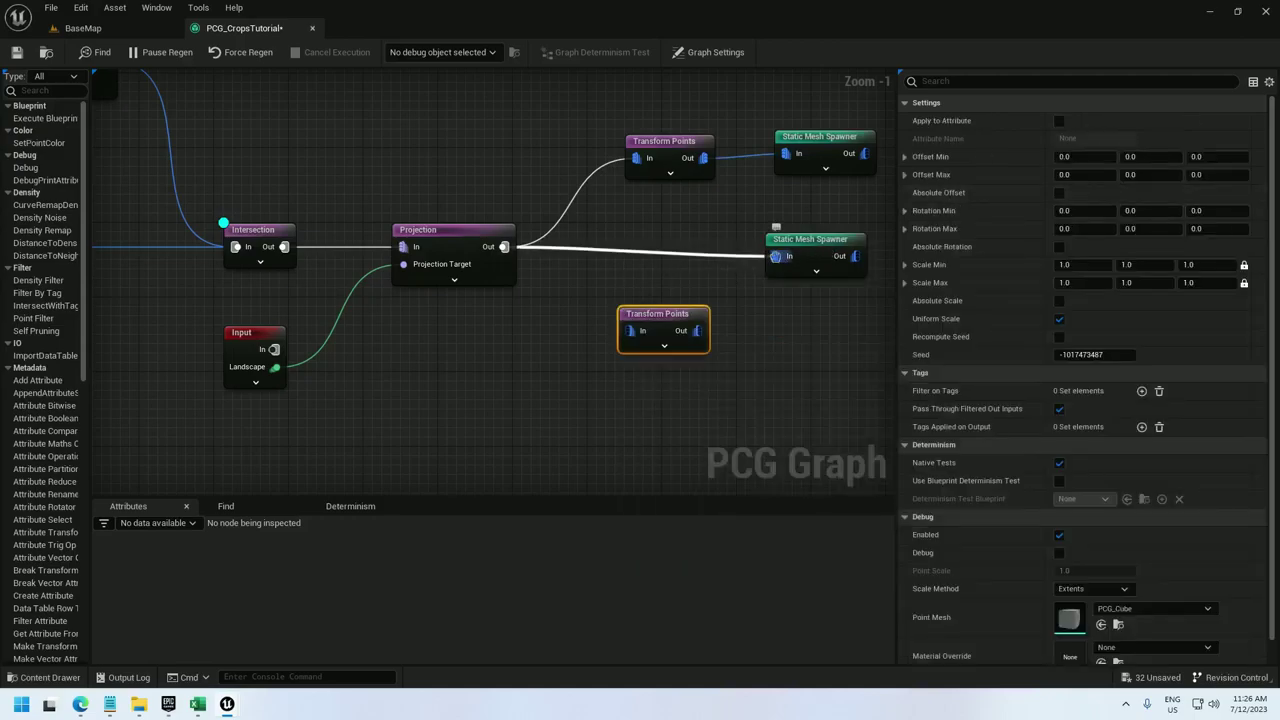
mouse_move(776, 256)
ctrl+mouse_down()
mouse_move(629, 336)
mouse_move(776, 262)
ctrl+mouse_up()
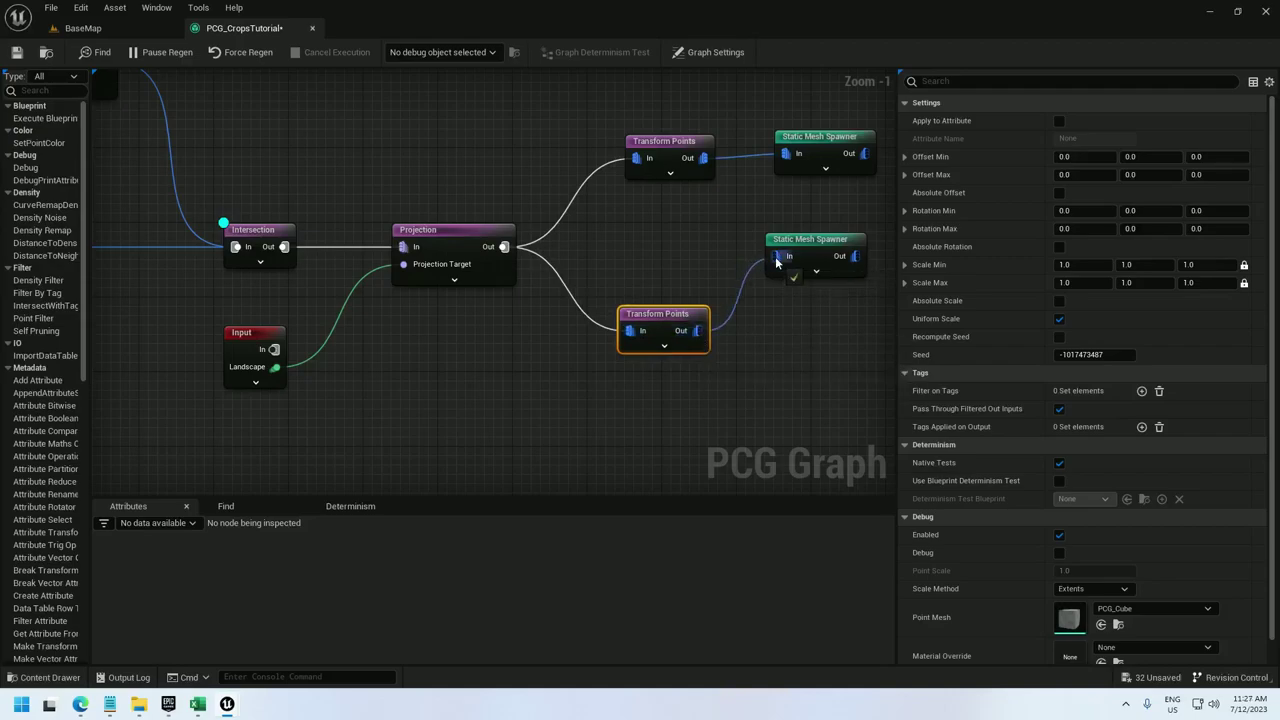
drag(668, 317, 675, 242)
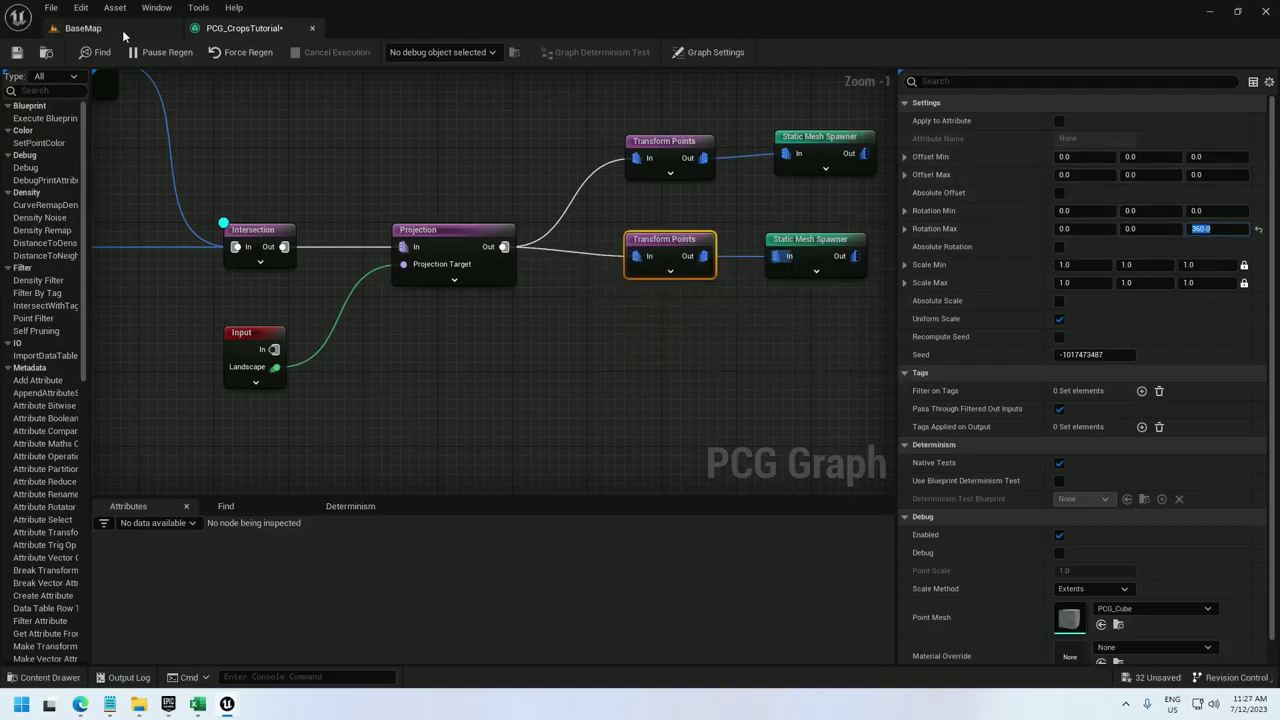
Inspect the castor plants and ground meshes up close in the BaseMap level.
click(83, 28)
key(w)
right_drag(480, 365, 630, 320)
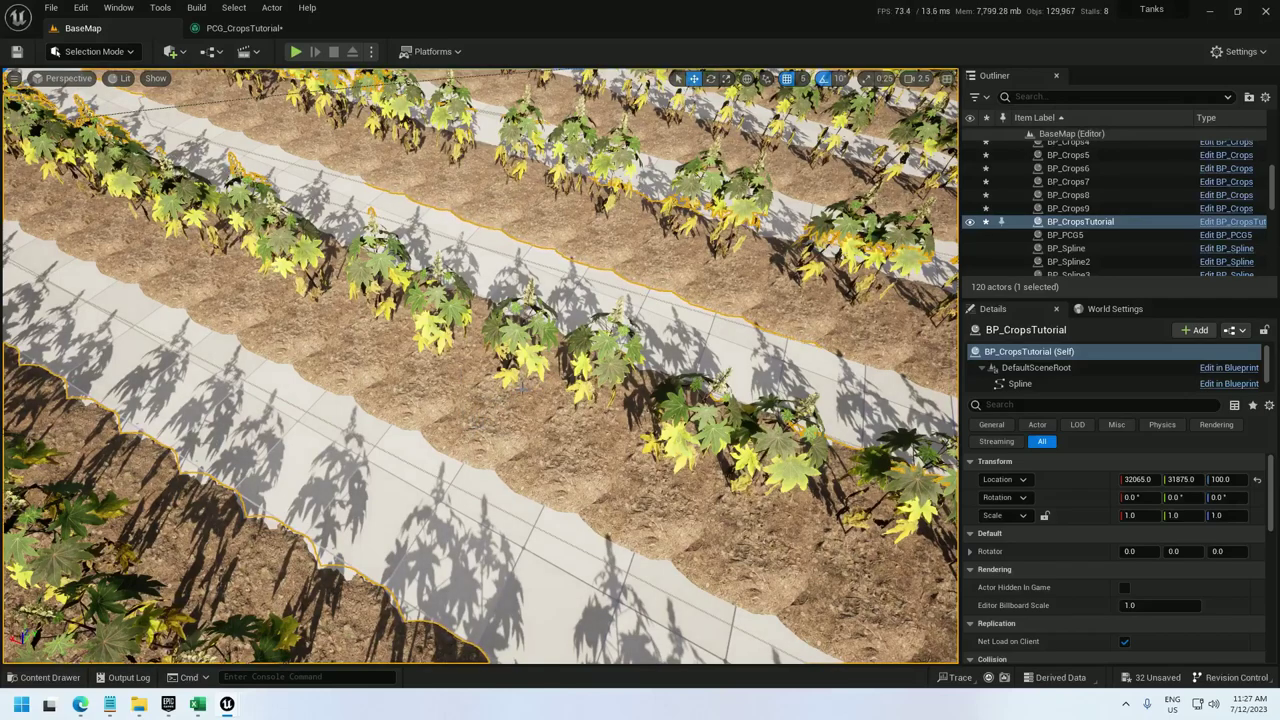
Set Rotation Min Z and Rotation Max Z to 90 on the upper Transform Points node in PCG_CropsTutorial.
click(241, 28)
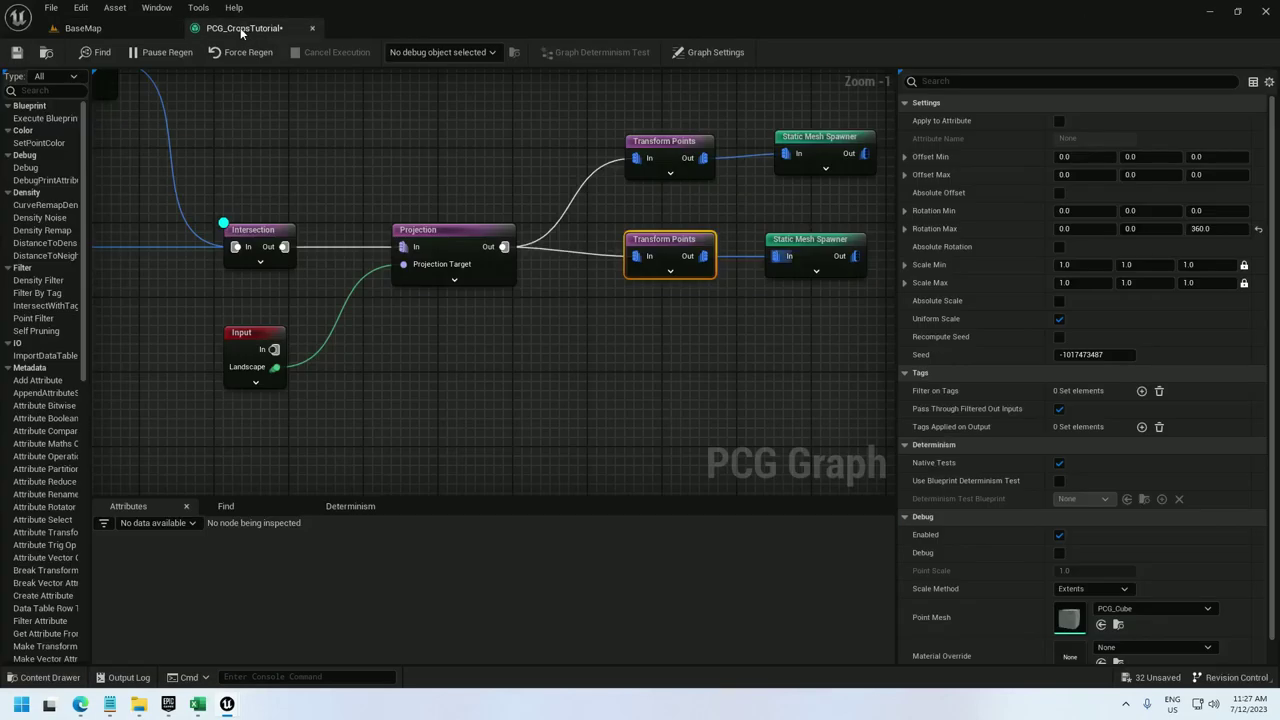
click(637, 175)
click(1214, 211)
text(90)
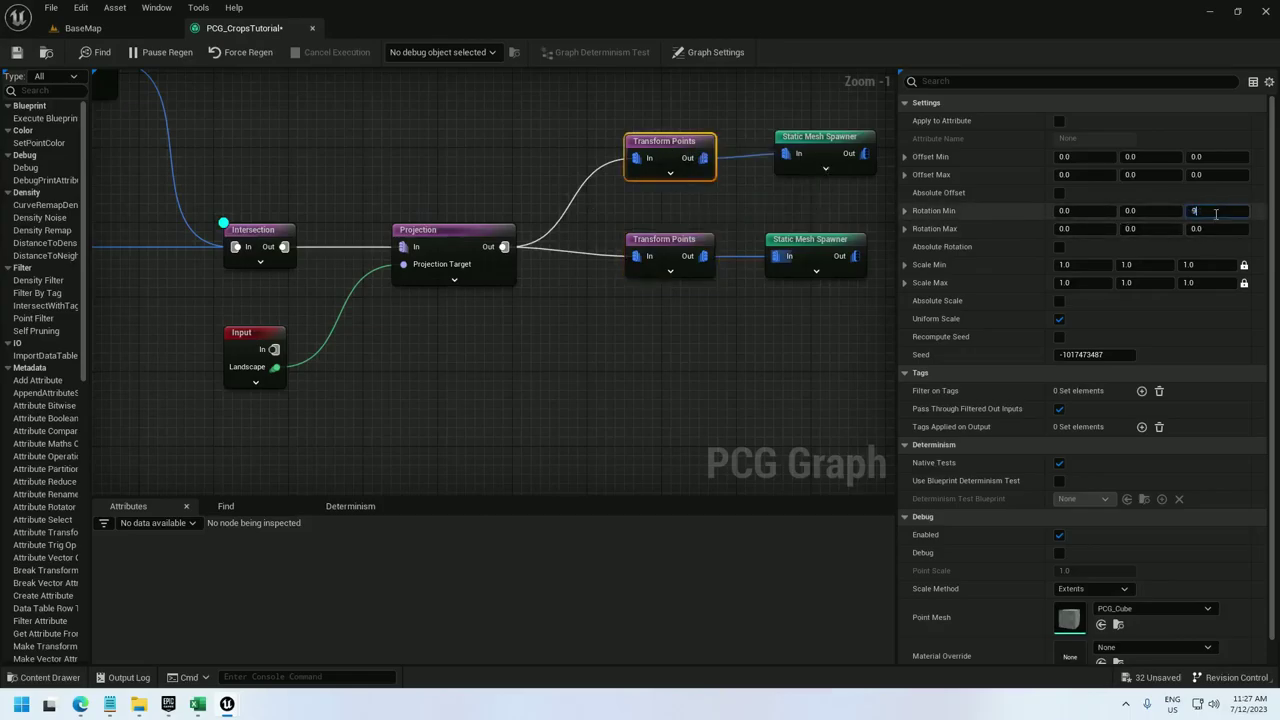
click(1217, 228)
text(90)
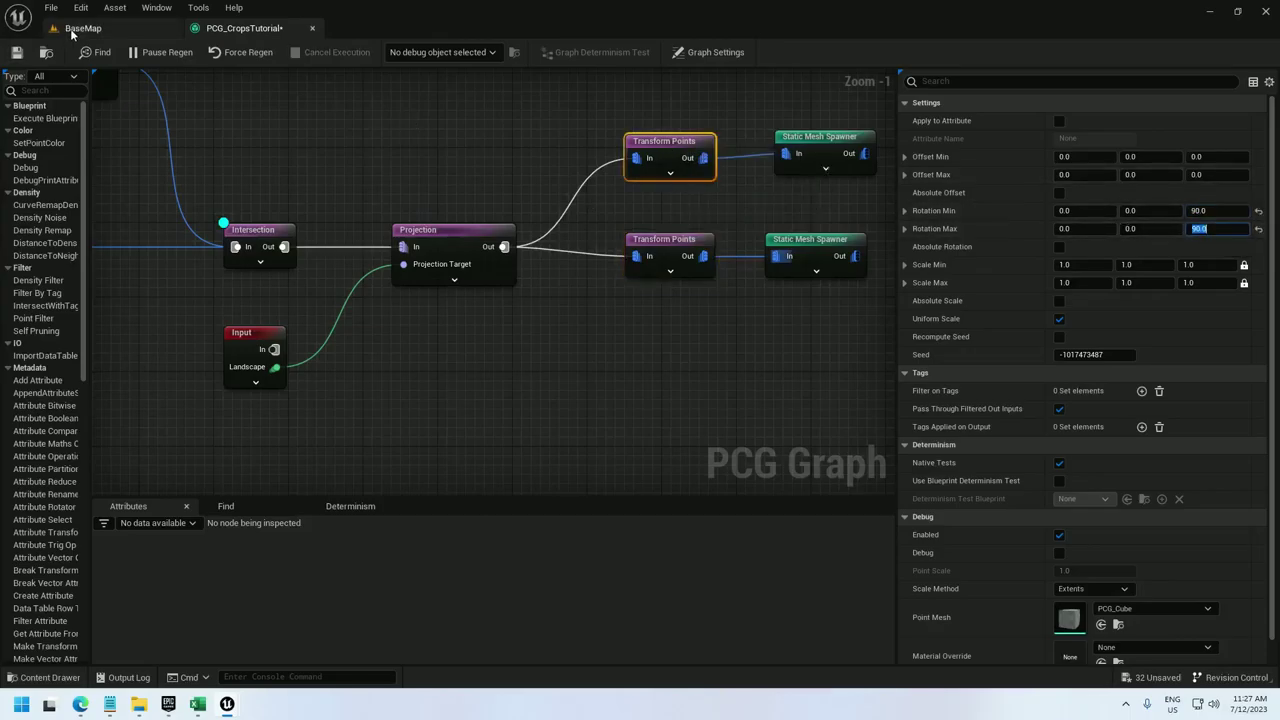
Check the ground meshes' orientation in BaseMap and enable Absolute Rotation on the lower Transform Points node in PCG_CropsTutorial.
click(80, 28)
right_drag(480, 366, 460, 285)
scroll(480, 366, up, 1)
key(w)
click(244, 28)
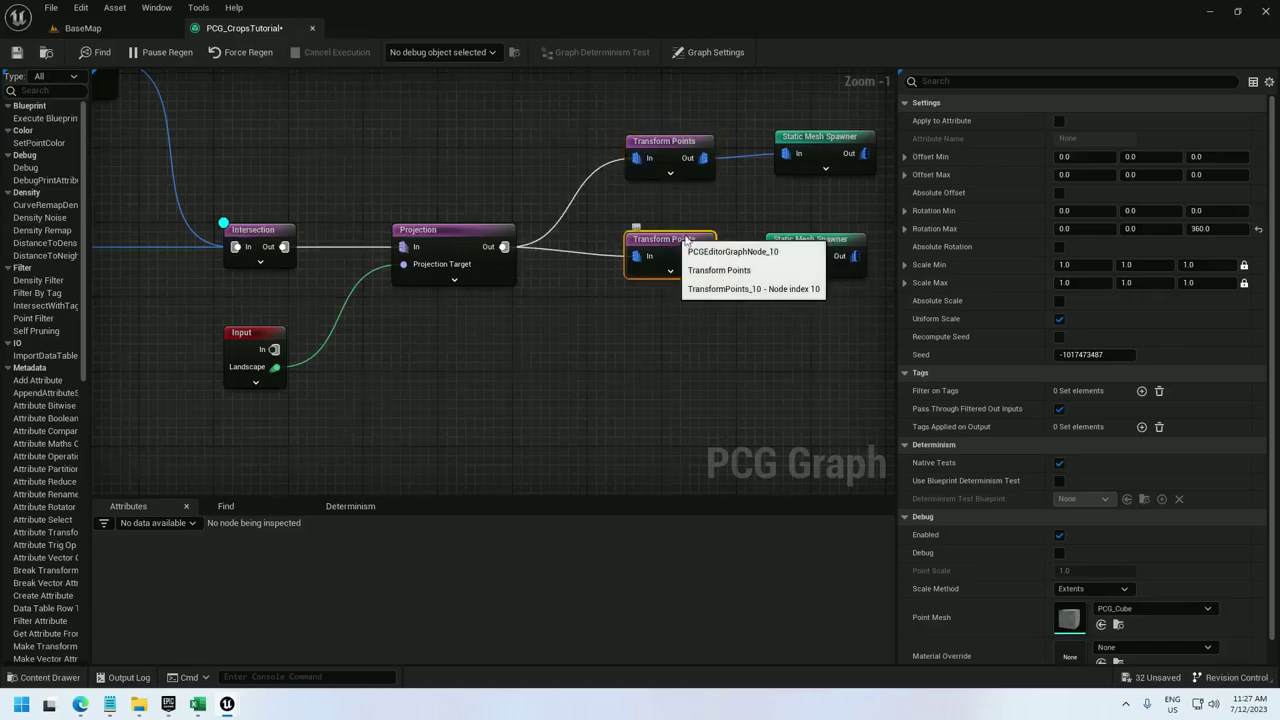
Set the Rotator Z value of BP_CropsTutorial to 50 in the BaseMap level.
click(115, 28)
right_drag(455, 285, 518, 311)
key(s)
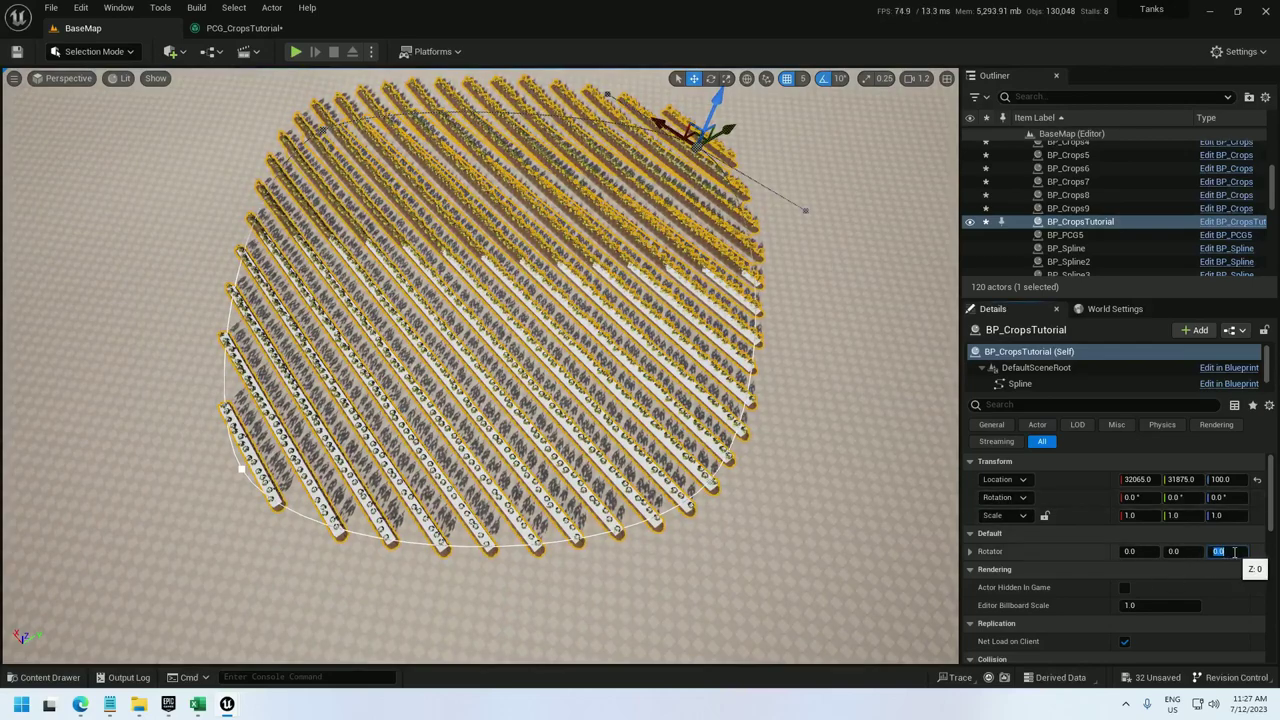
key(Return)
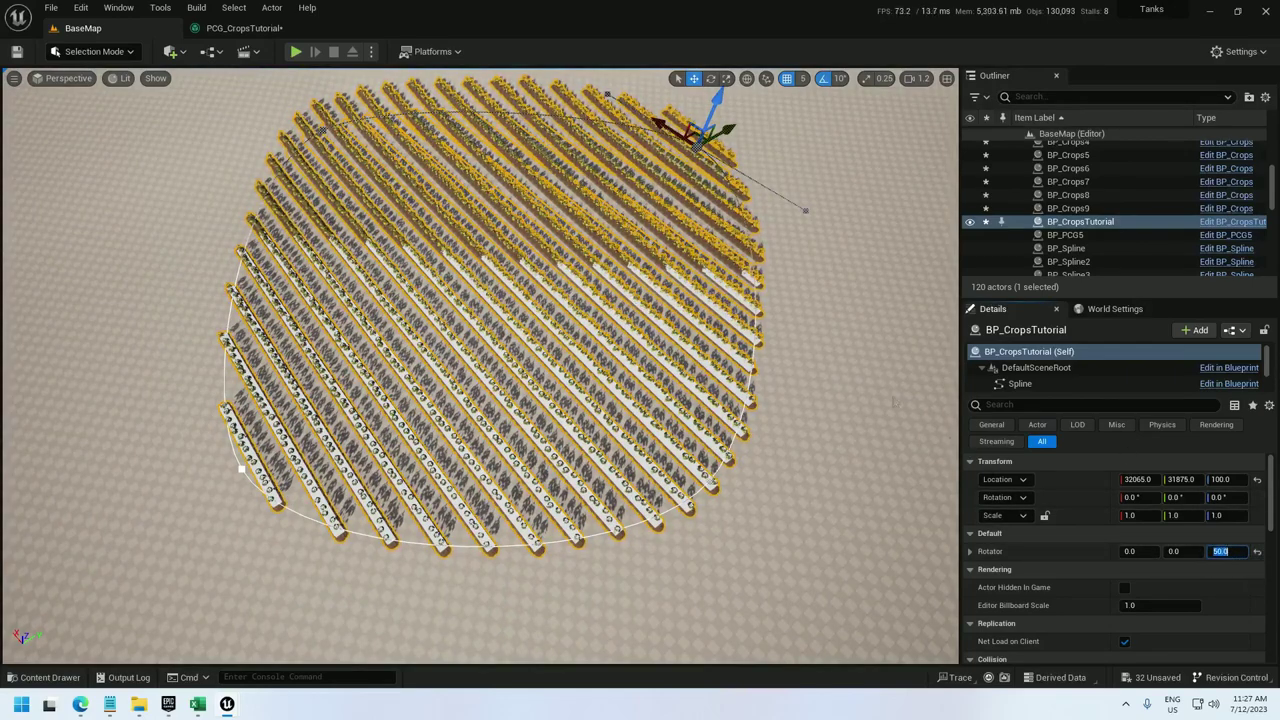
Insert a Transform Points node between Get Actor Data and the Copy Points Target input, and align it with the neighbouring nodes.
click(236, 30)
right_drag(209, 191, 593, 346)
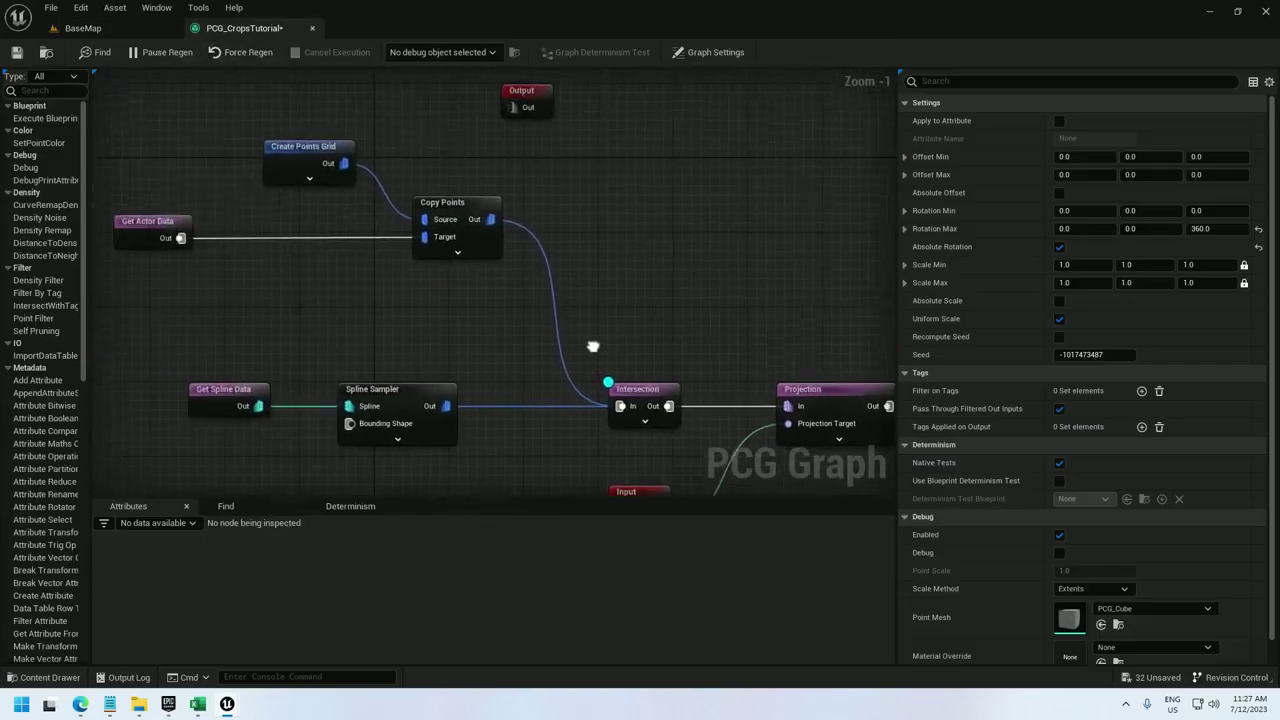
right_drag(361, 294, 523, 284)
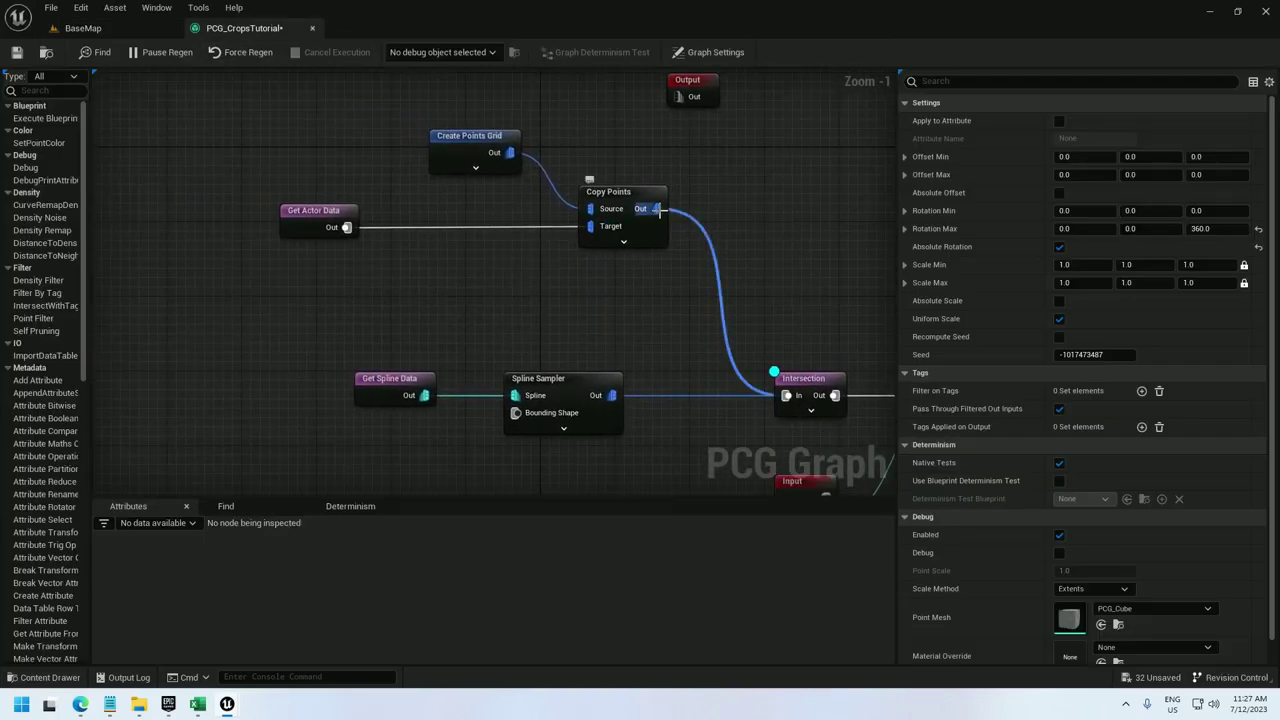
right_drag(414, 252, 562, 240)
right_click(537, 257)
text(tra)
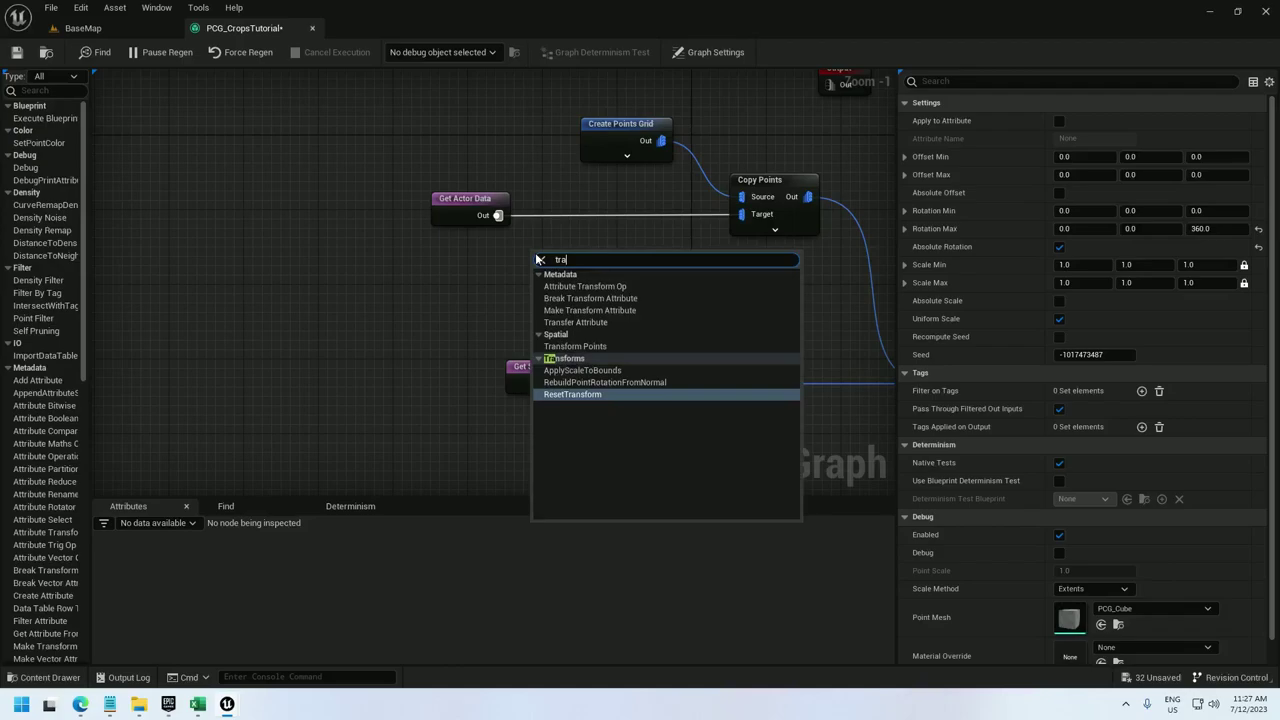
text(nsform points)
key(Return)
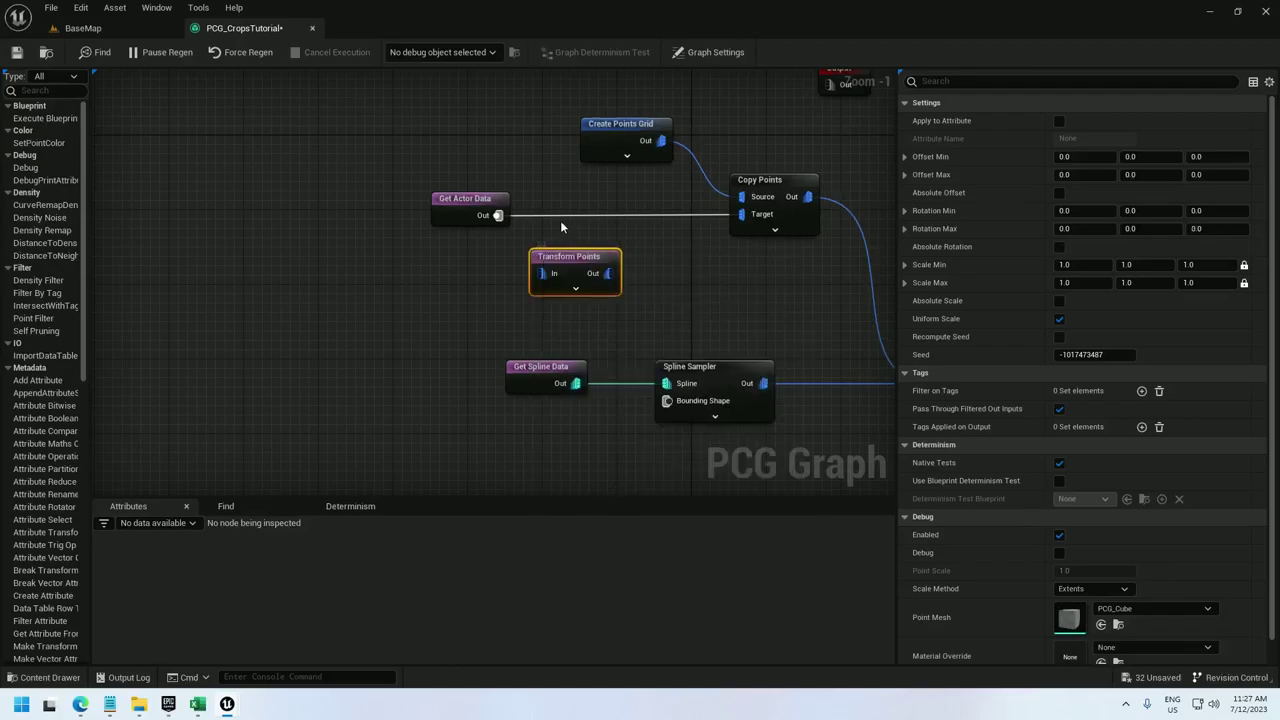
mouse_move(741, 214)
ctrl+mouse_down()
mouse_move(539, 277)
mouse_move(622, 190)
mouse_move(721, 216)
ctrl+mouse_up()
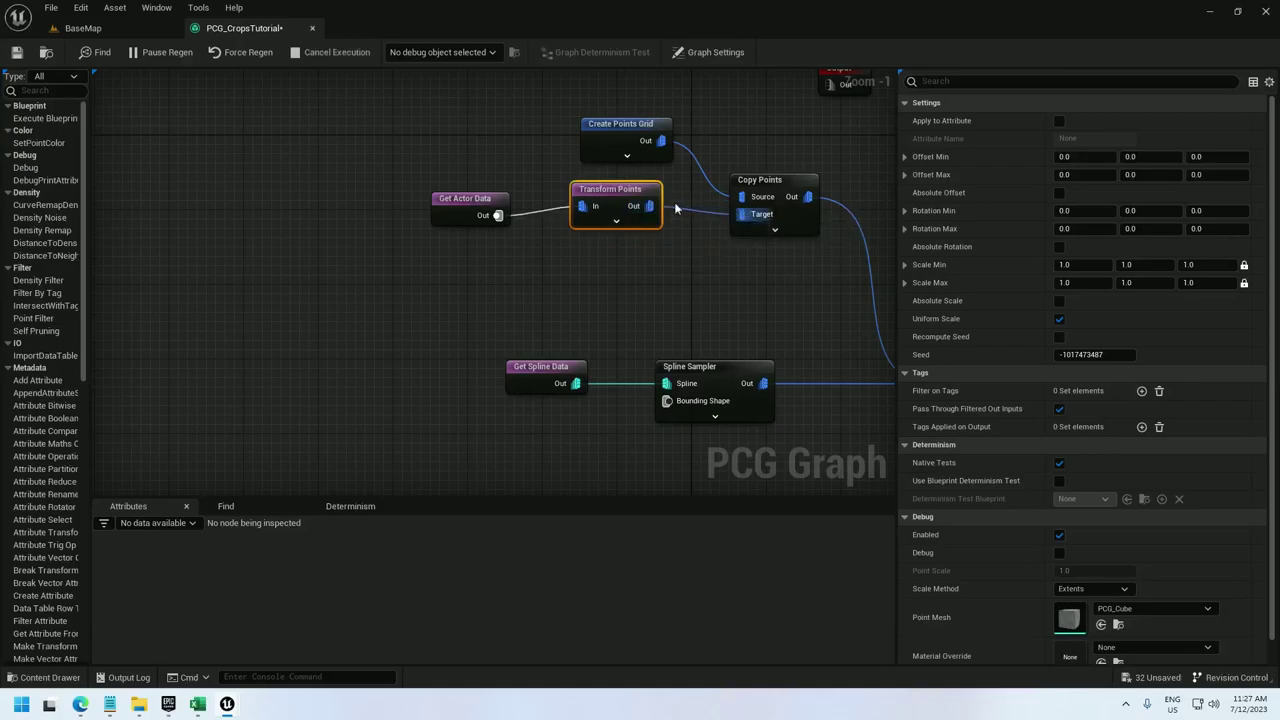
key(F2)
key(Return)
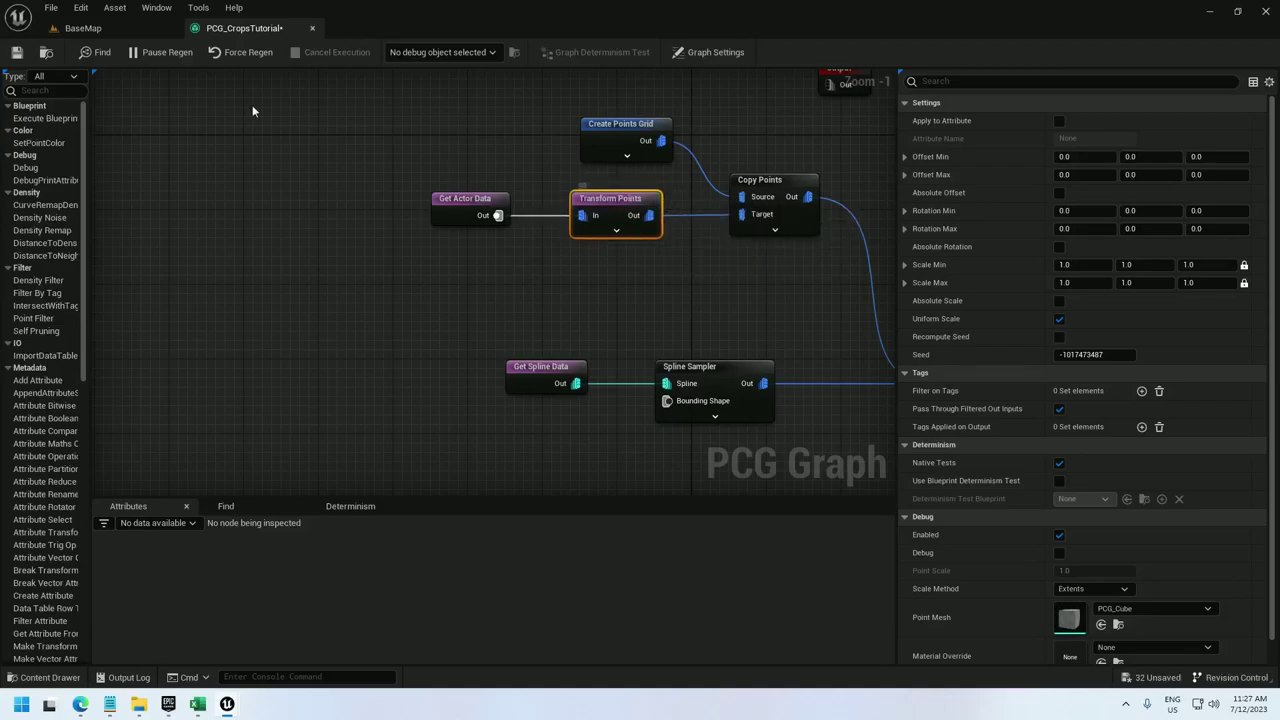
Set Rotation Min Z and Rotation Max Z to 45 on the new Transform Points node and check the rows in BaseMap.
click(83, 28)
click(245, 28)
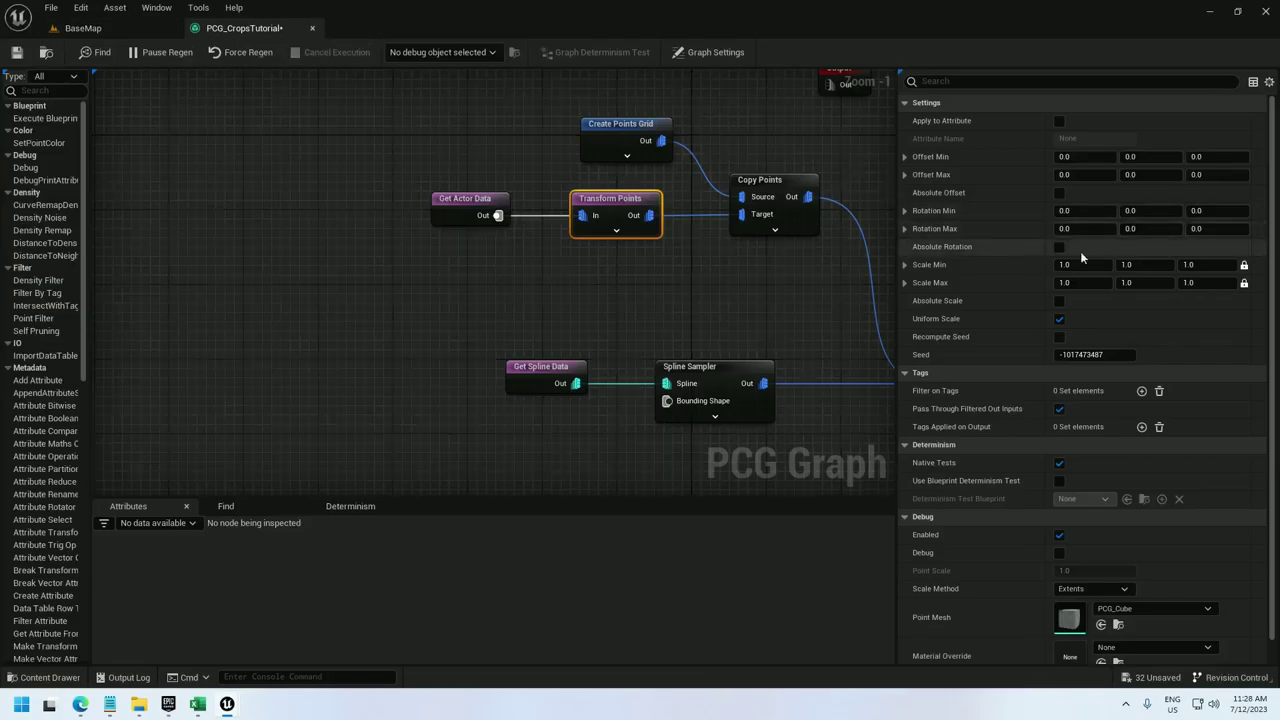
click(1222, 211)
text(45)
click(1212, 229)
text(45)
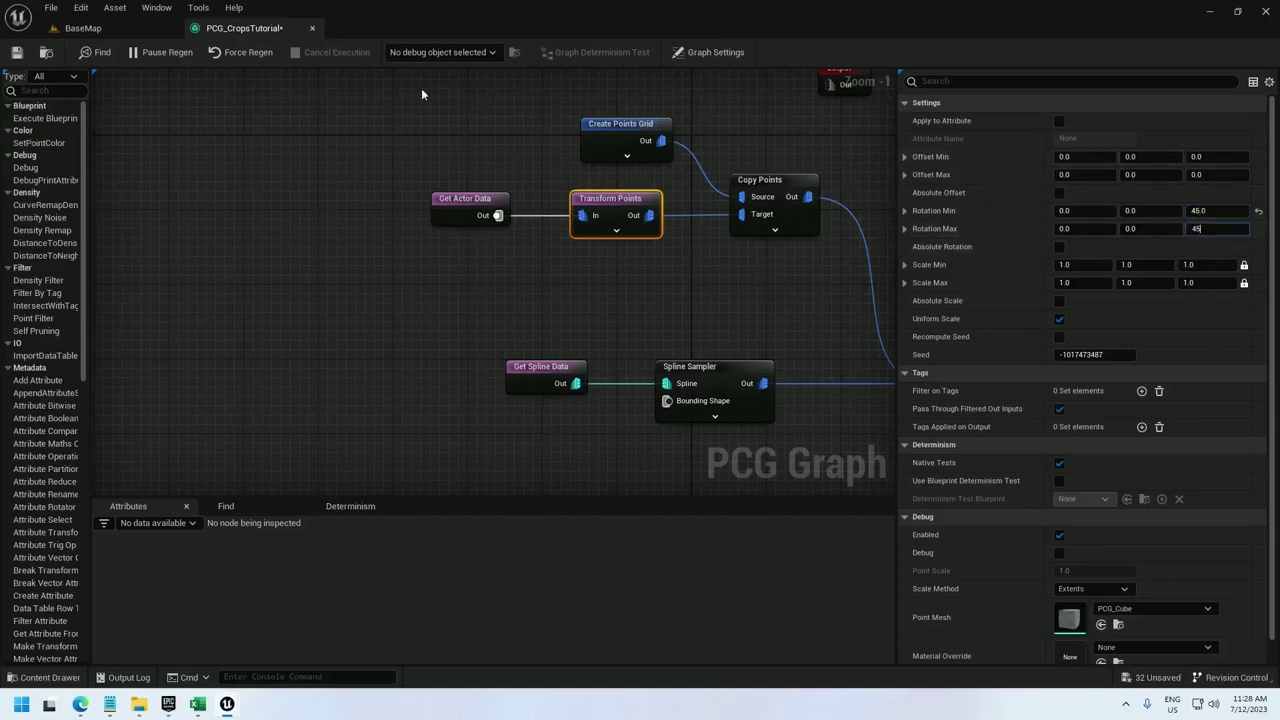
click(83, 28)
Expand the override pins of the Transform Points node between Get Actor Data and Copy Points.
click(238, 28)
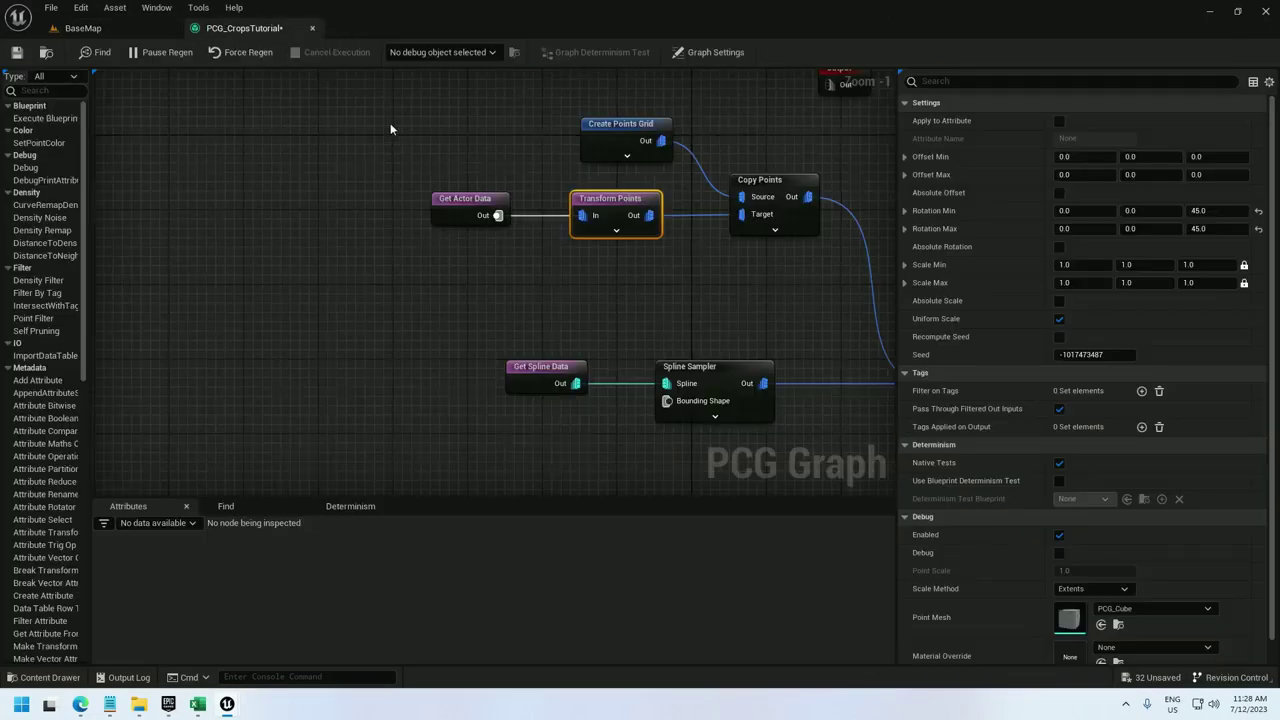
click(615, 231)
right_drag(527, 291, 546, 208)
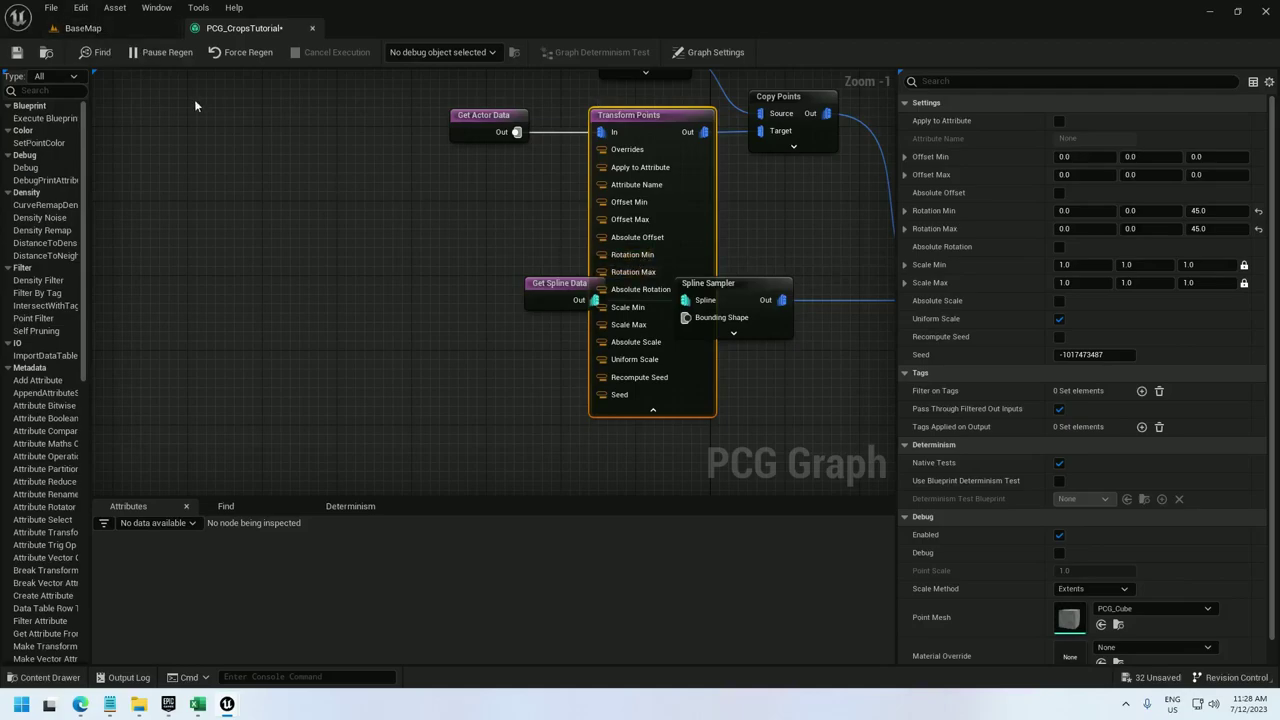
Add a Get Actor Property node with Property Name and Output Attribute Name both set to Rotator.
right_click(340, 189)
text(get actor proper)
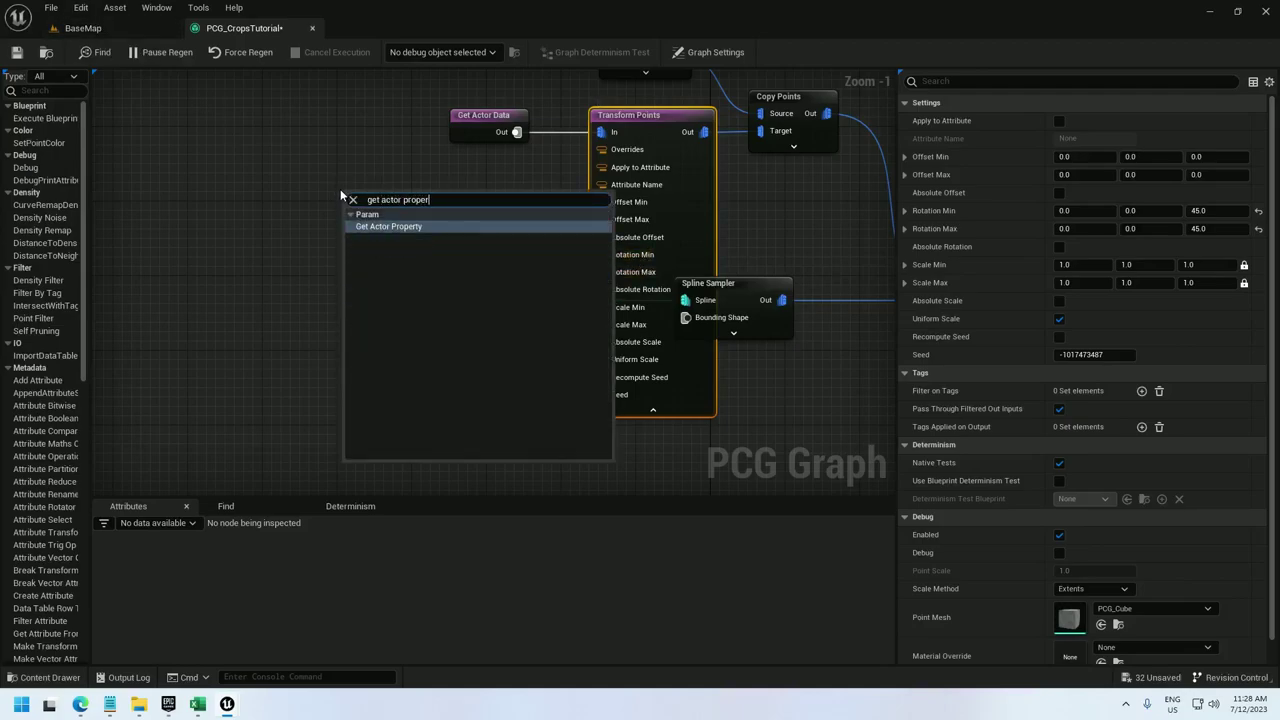
key(Return)
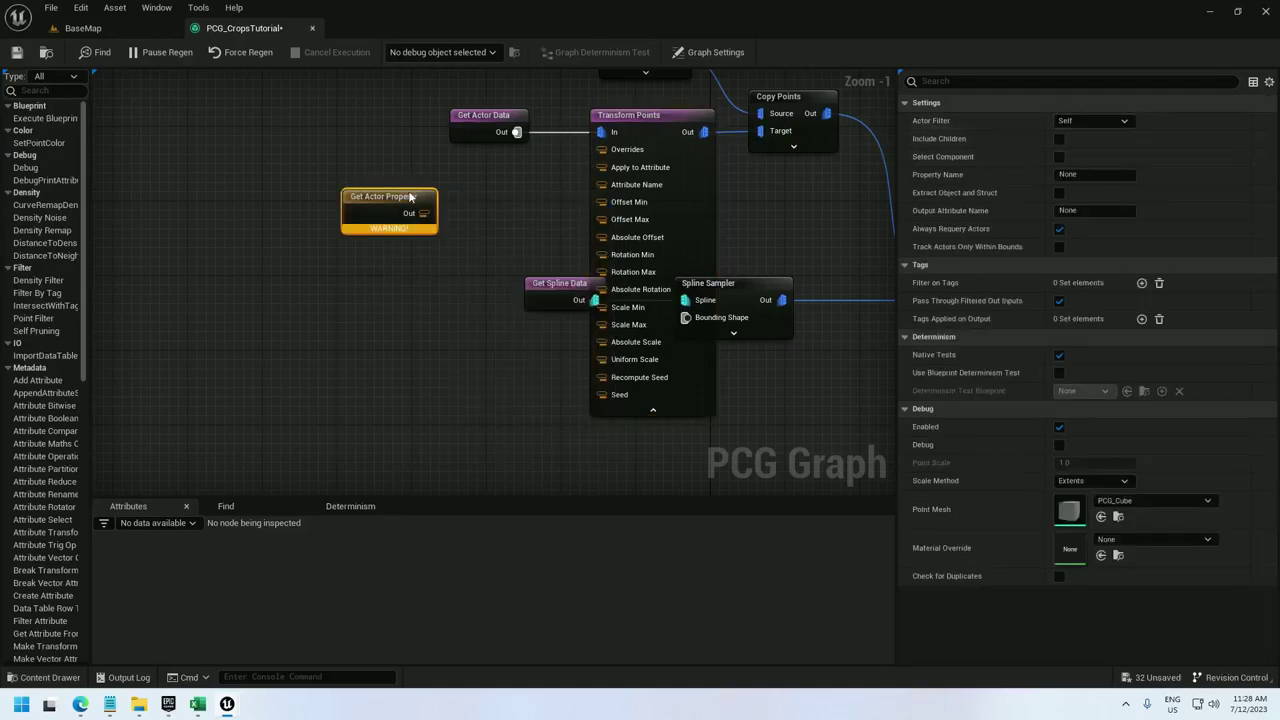
click(1082, 174)
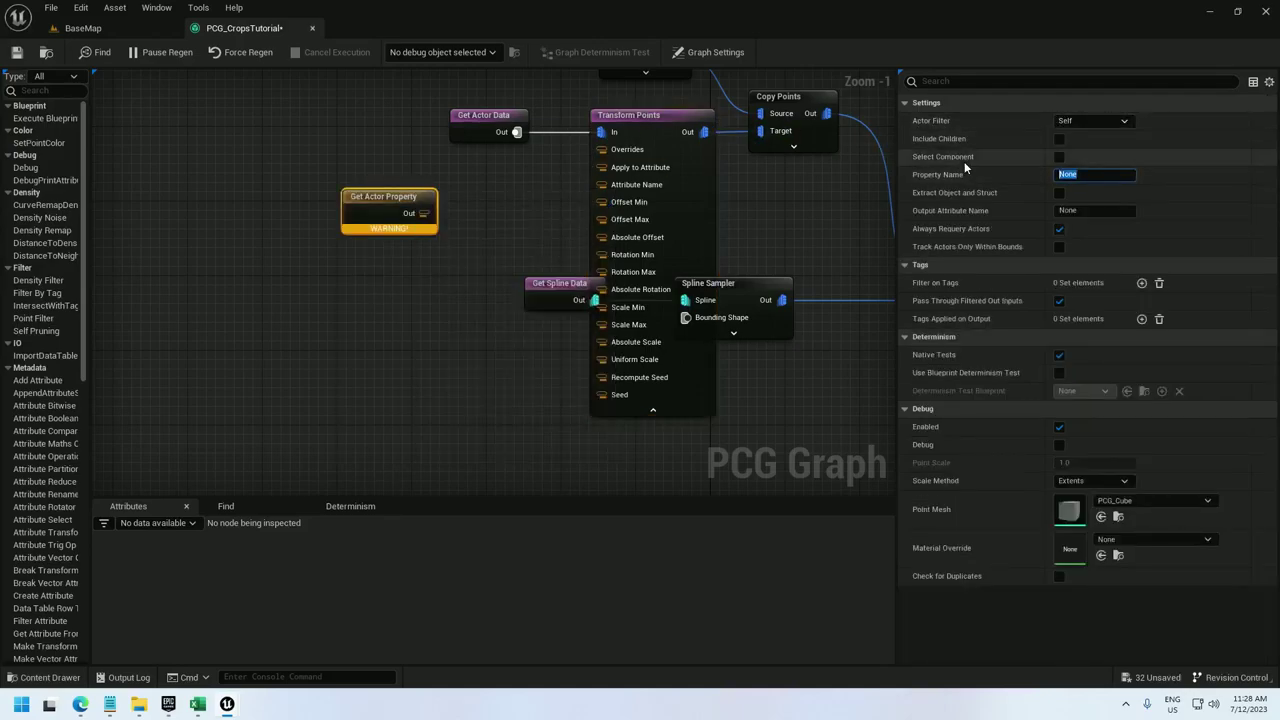
text(Rotator)
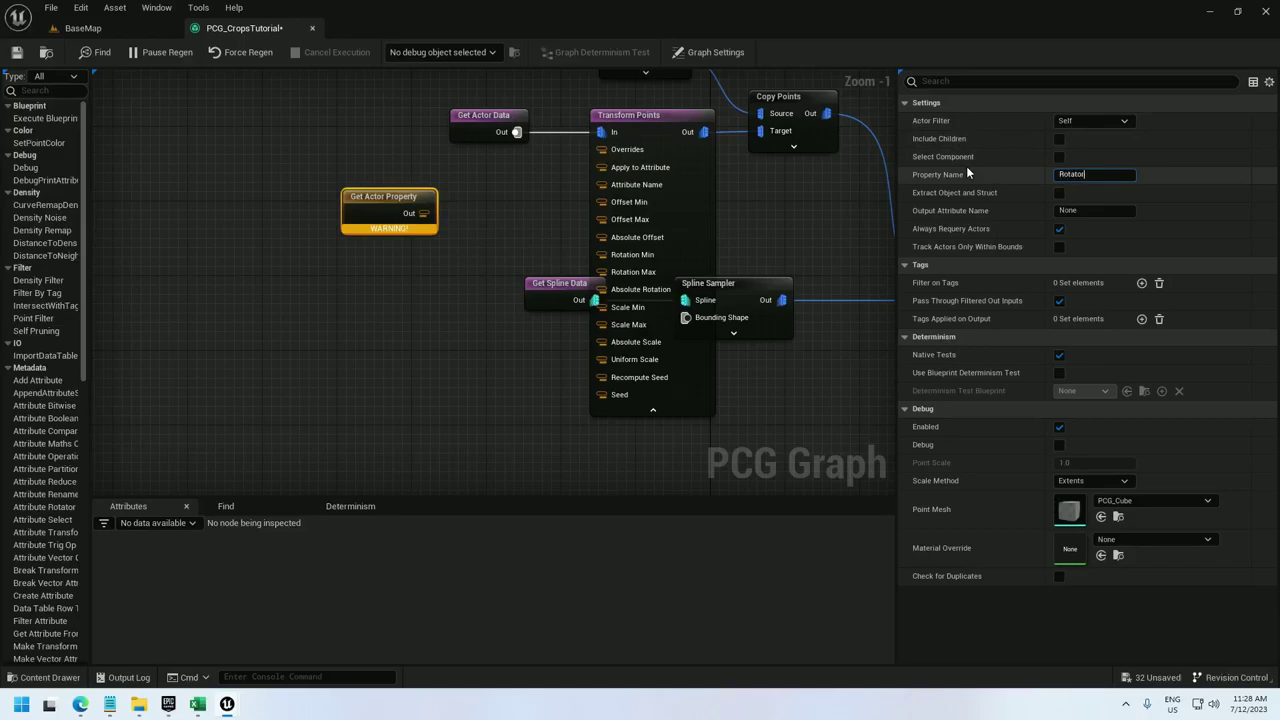
key(Return)
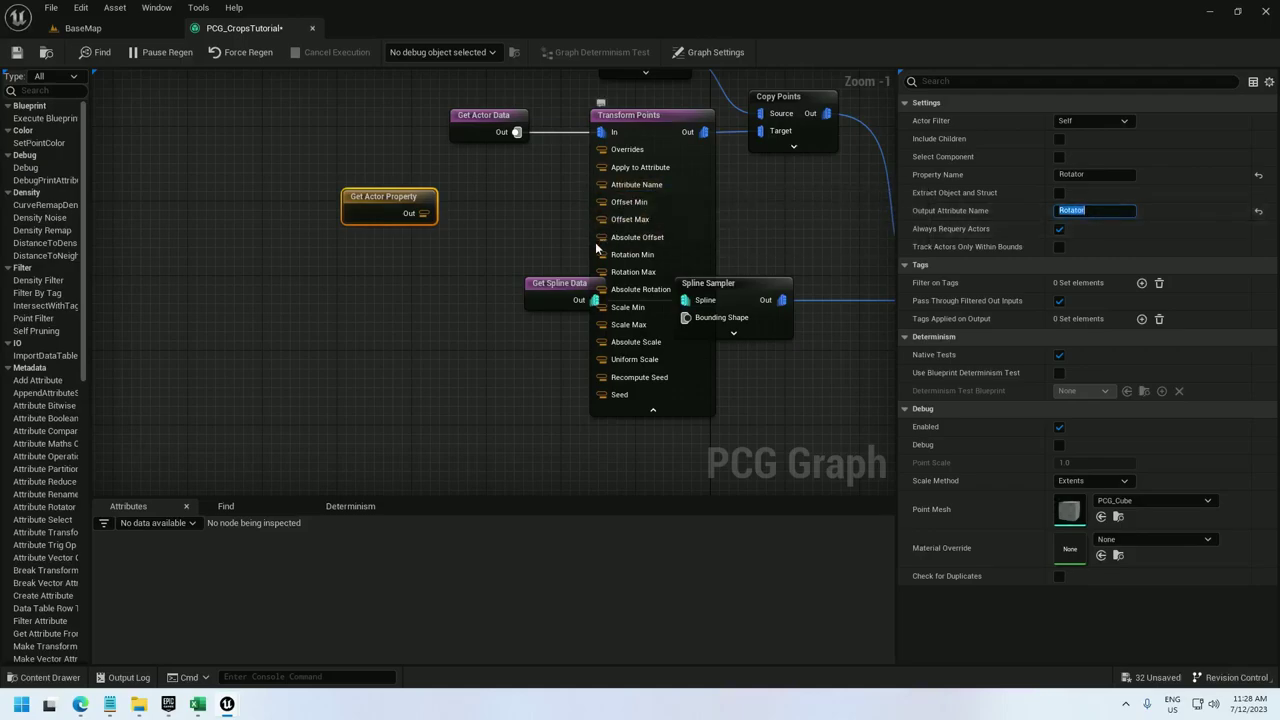
Connect Get Actor Property to Transform Points' Rotation Min and Rotation Max, collapse the unused pins, and place the property node beneath Get Actor Data.
drag(427, 218, 618, 251)
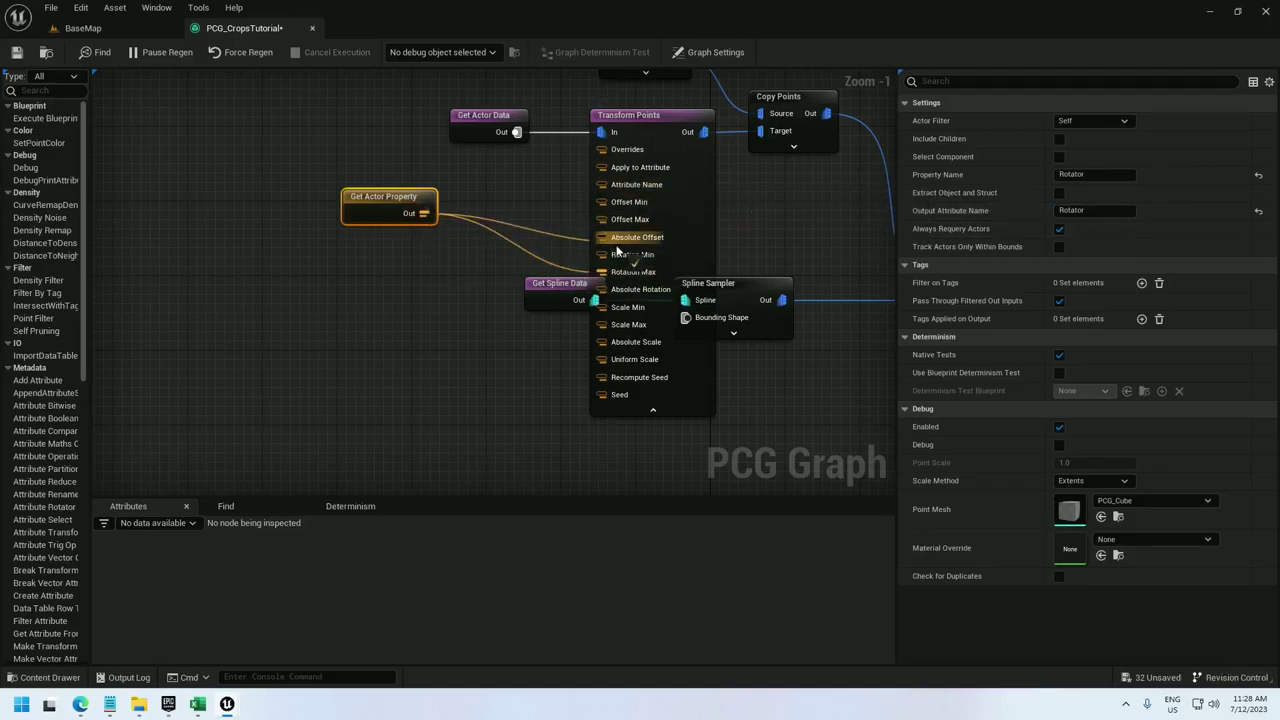
click(654, 406)
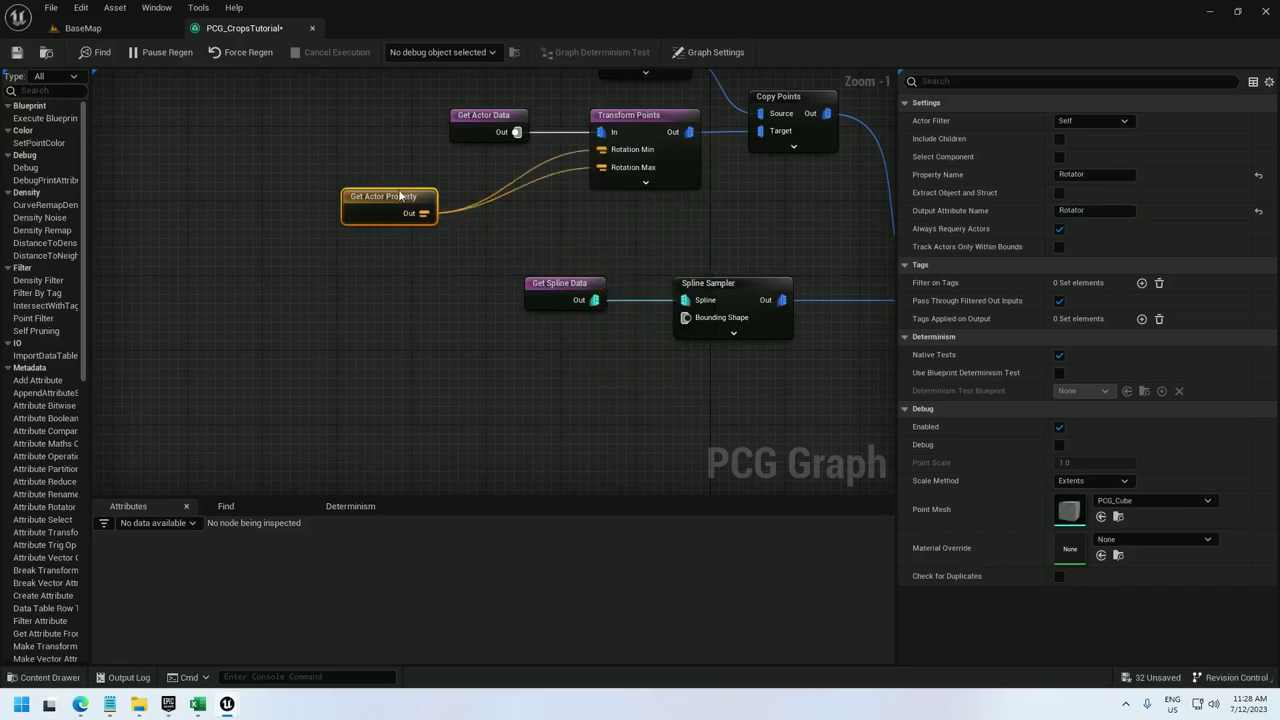
drag(398, 196, 496, 162)
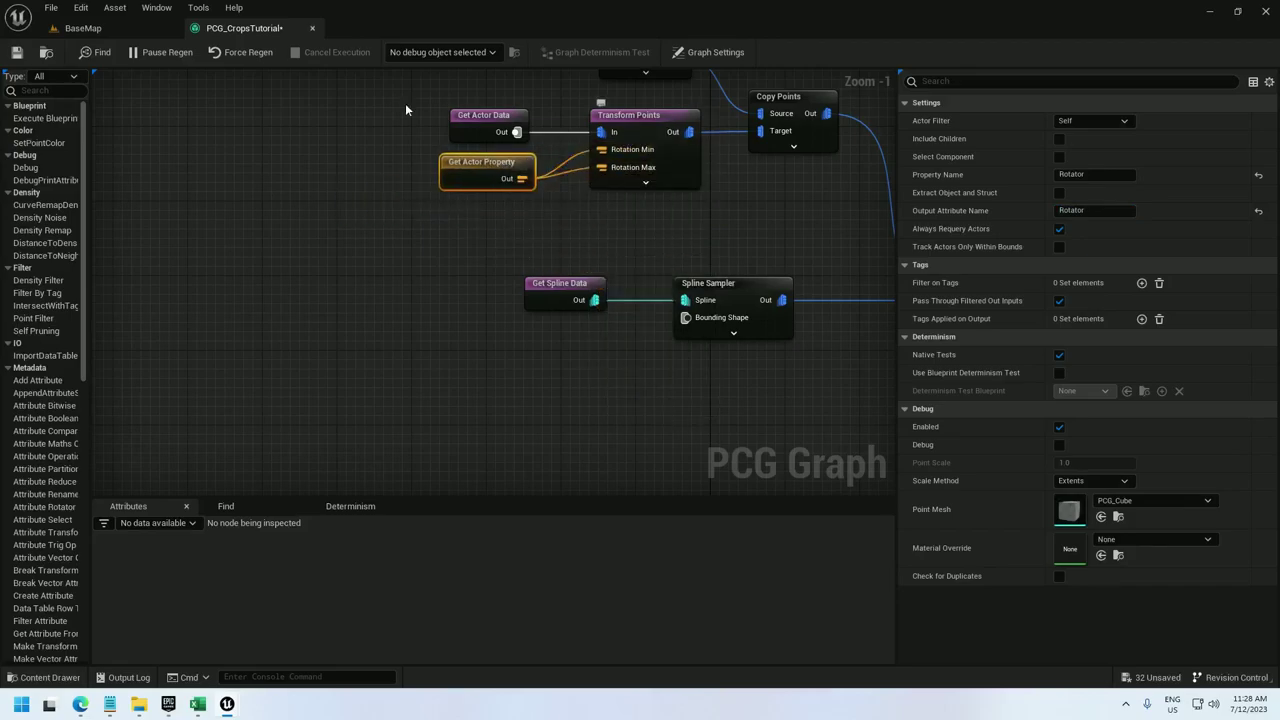
Test the BP_CropsTutorial actor's Rotator Z in BaseMap at 45 and 0, and settle on 90.
click(86, 27)
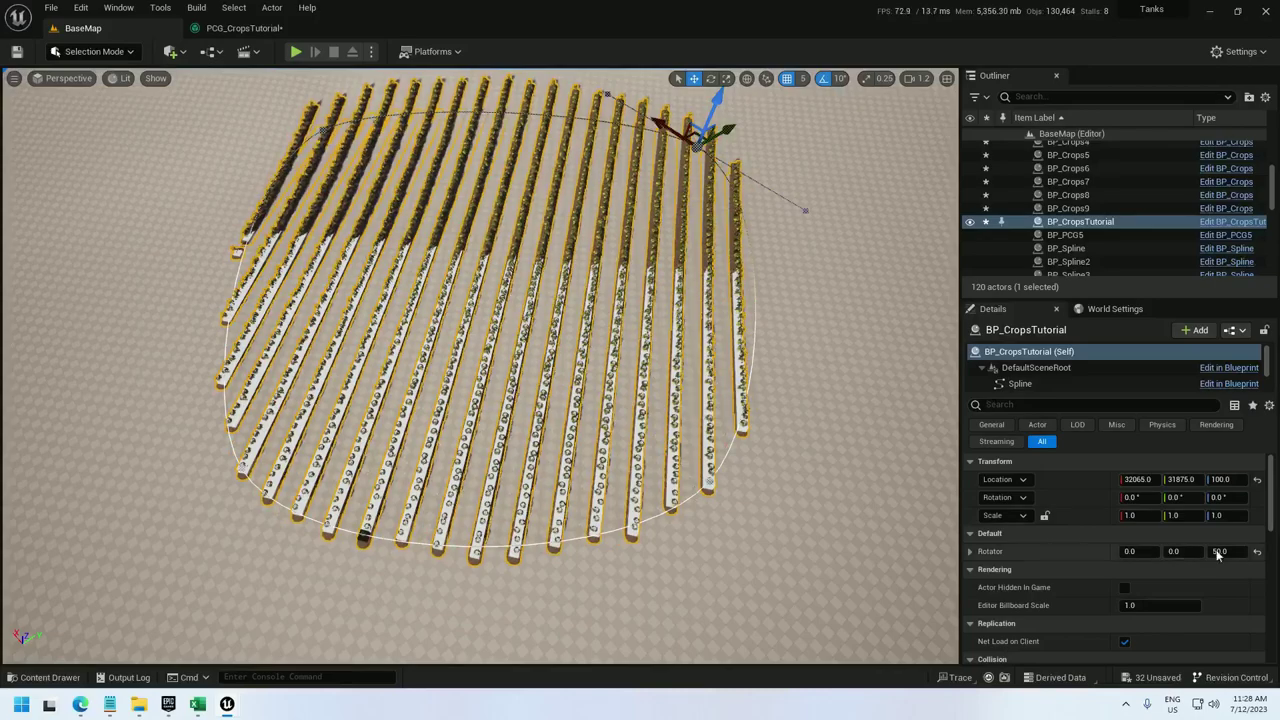
click(1220, 551)
key(Return)
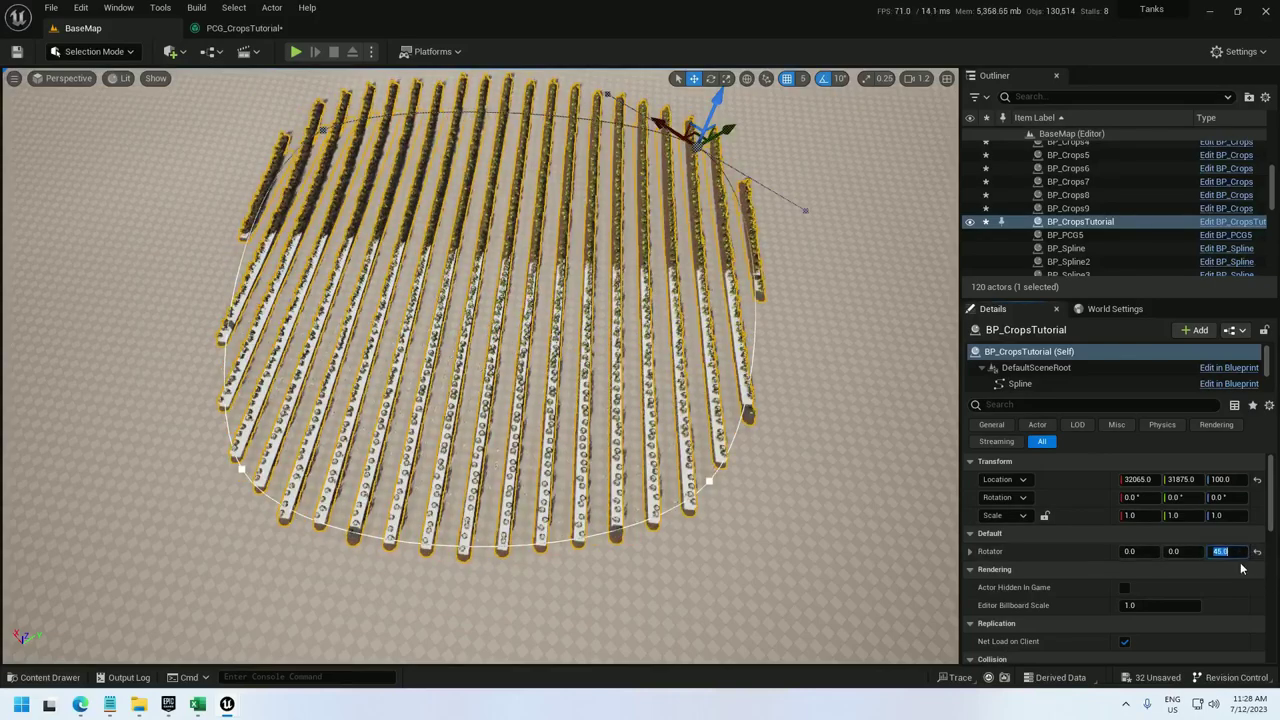
key(Return)
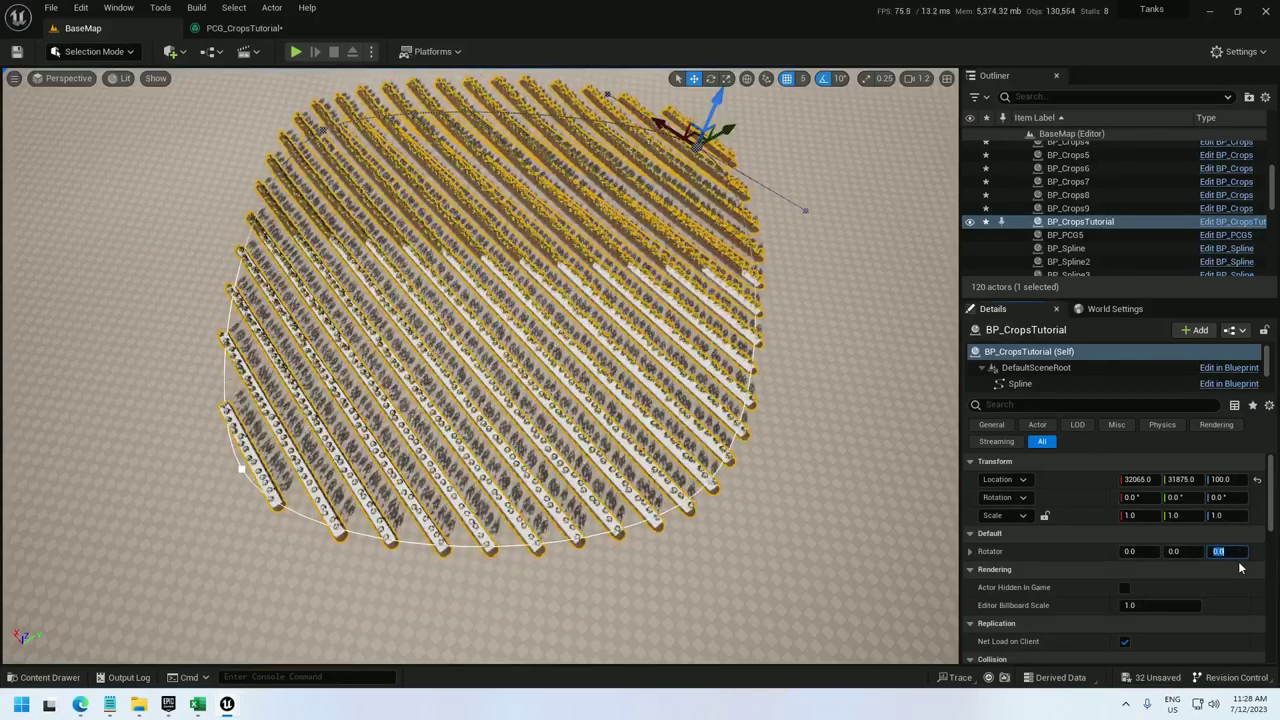
text(90)
key(Return)
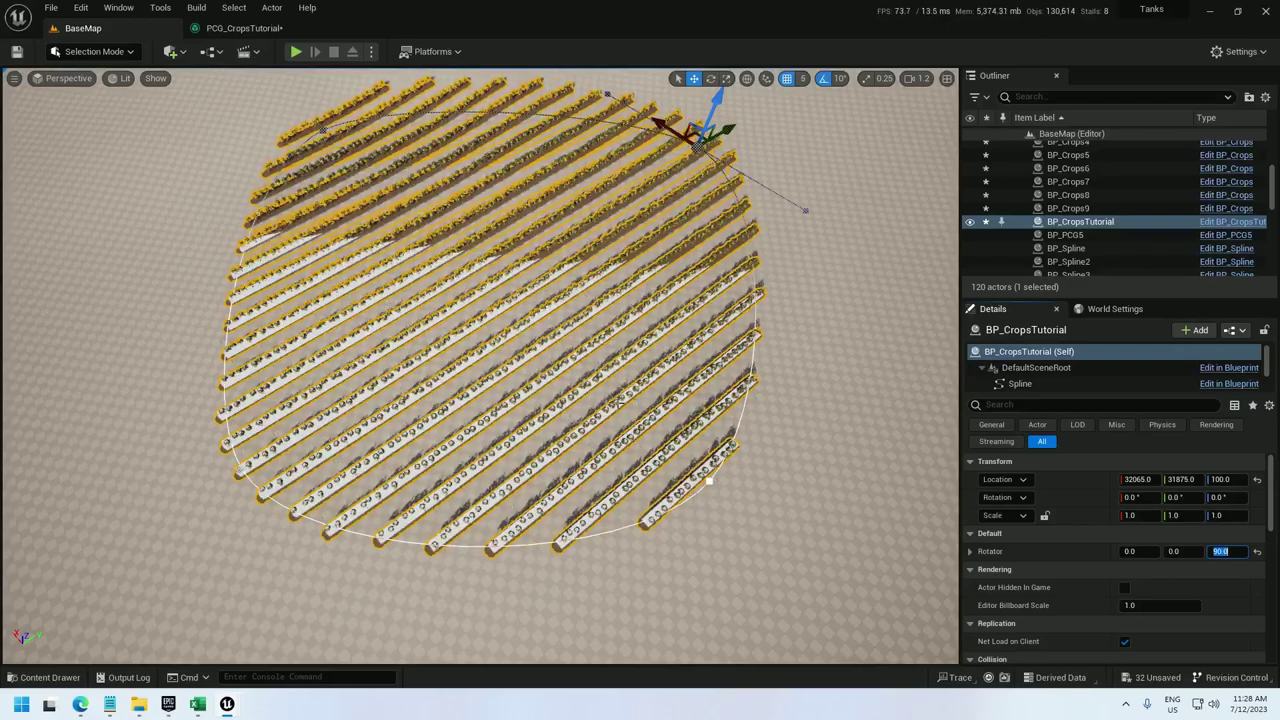
right_drag(691, 423, 710, 380)
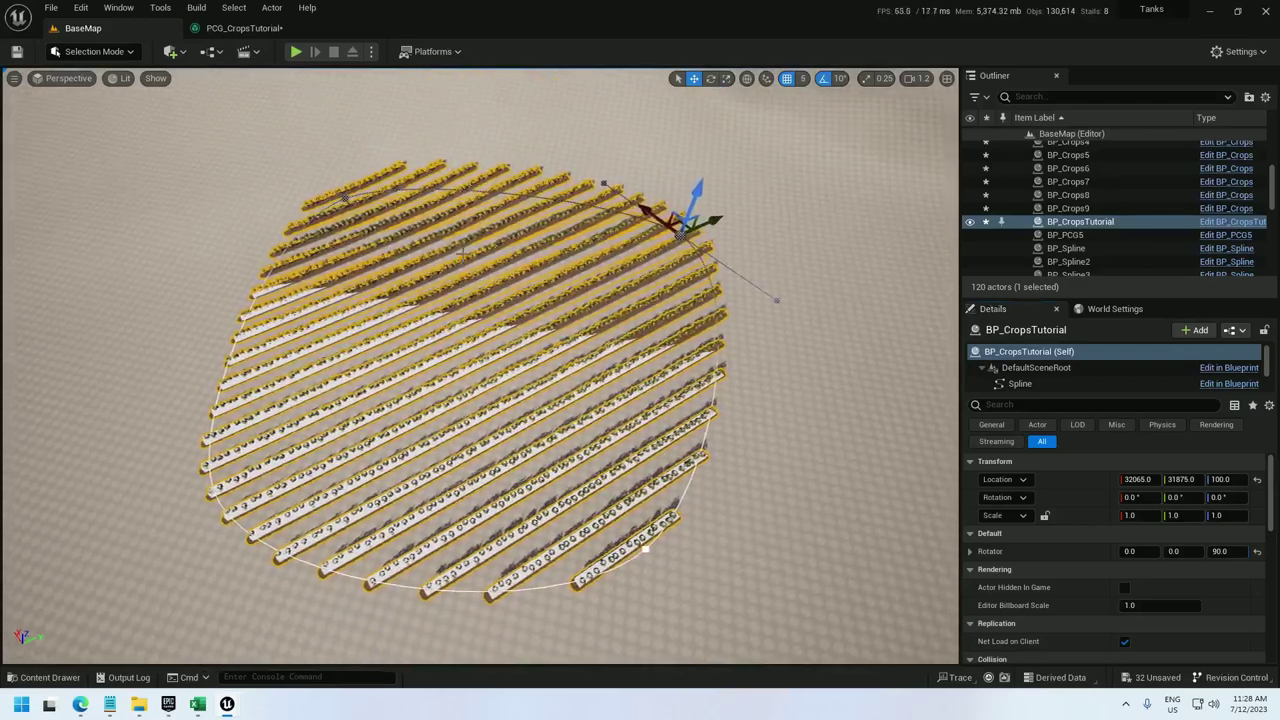
Turn off debug display on the Intersection node and inspect the crop rows in BaseMap with the crop actor deselected.
click(259, 34)
scroll(452, 377, down, 2)
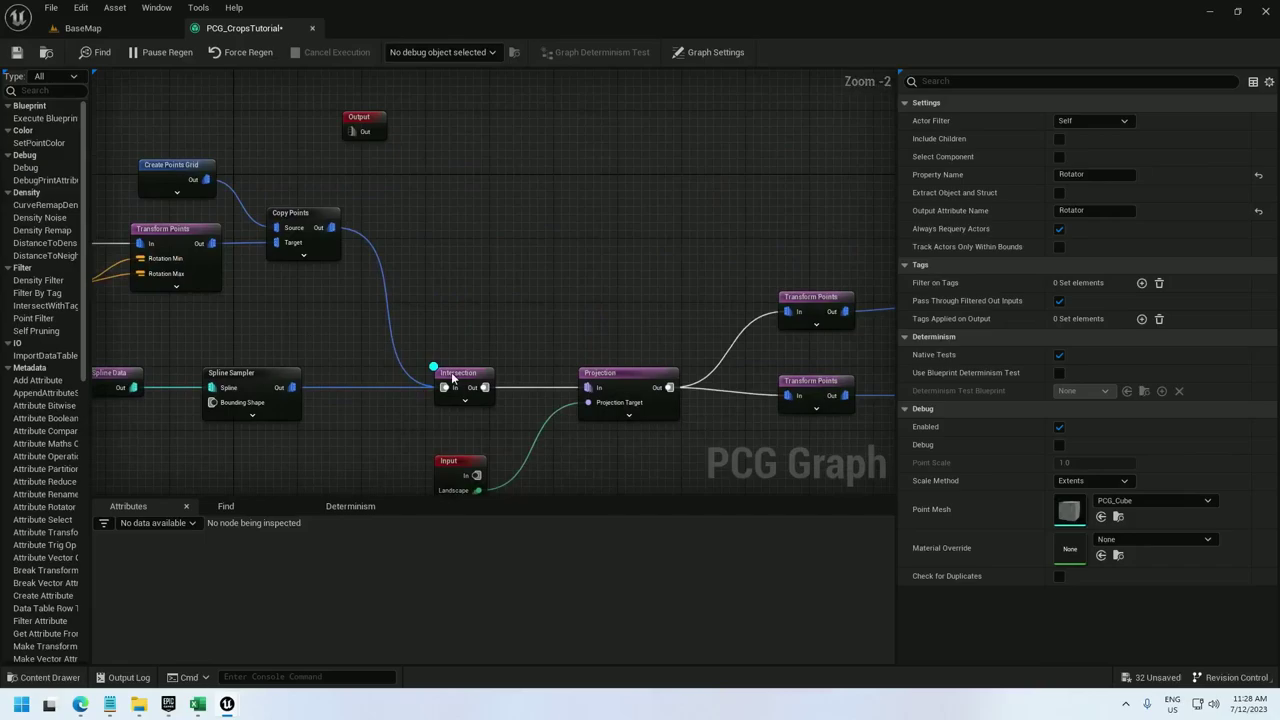
right_click(460, 378)
click(506, 137)
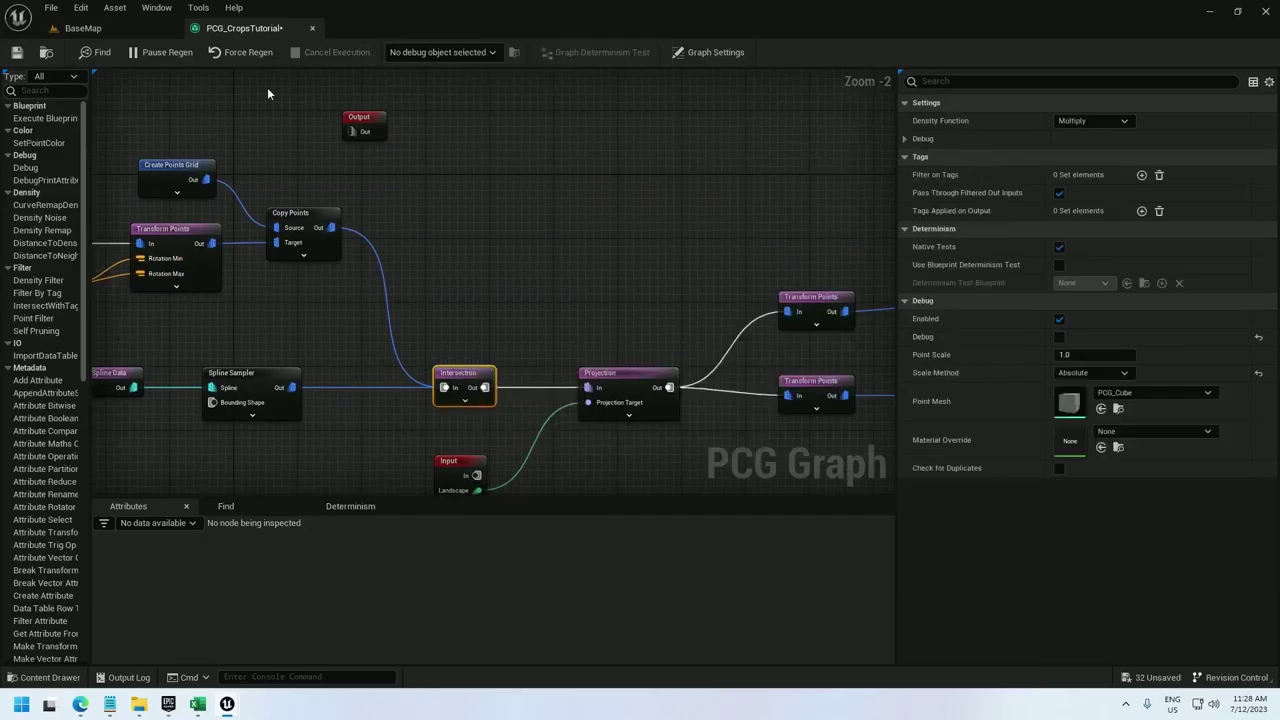
click(83, 28)
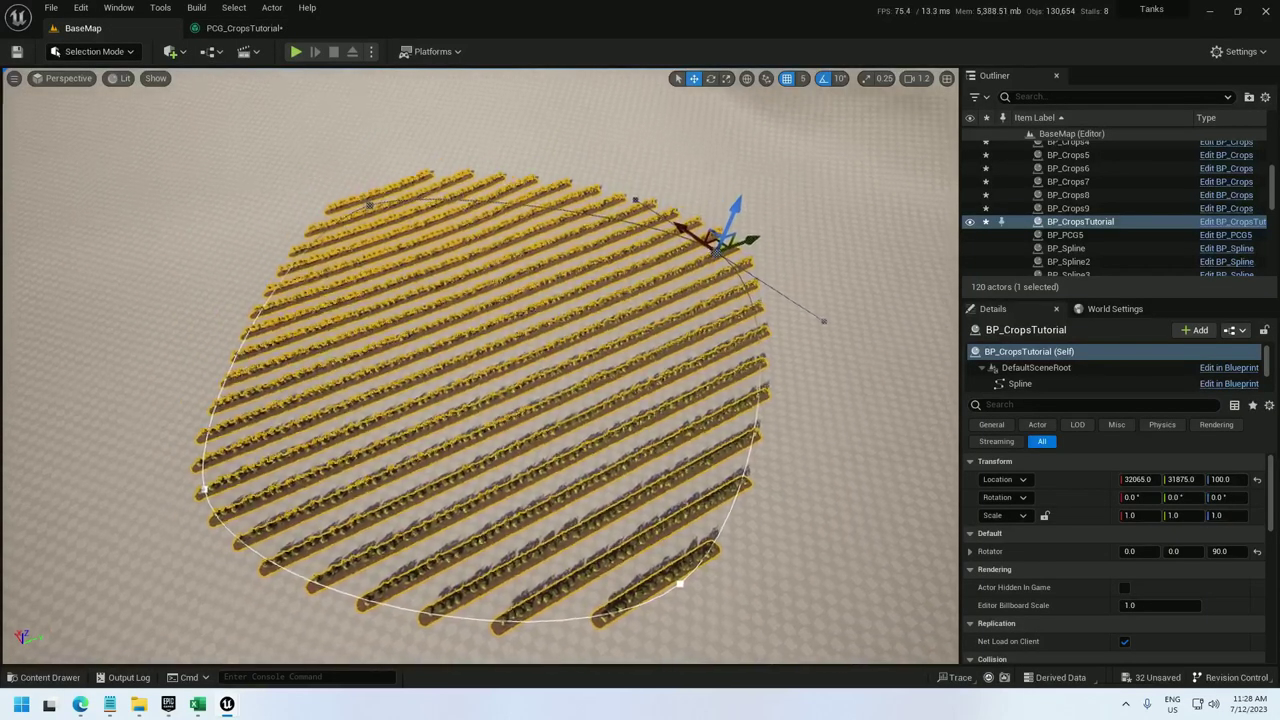
right_drag(812, 483, 695, 462)
click(813, 481)
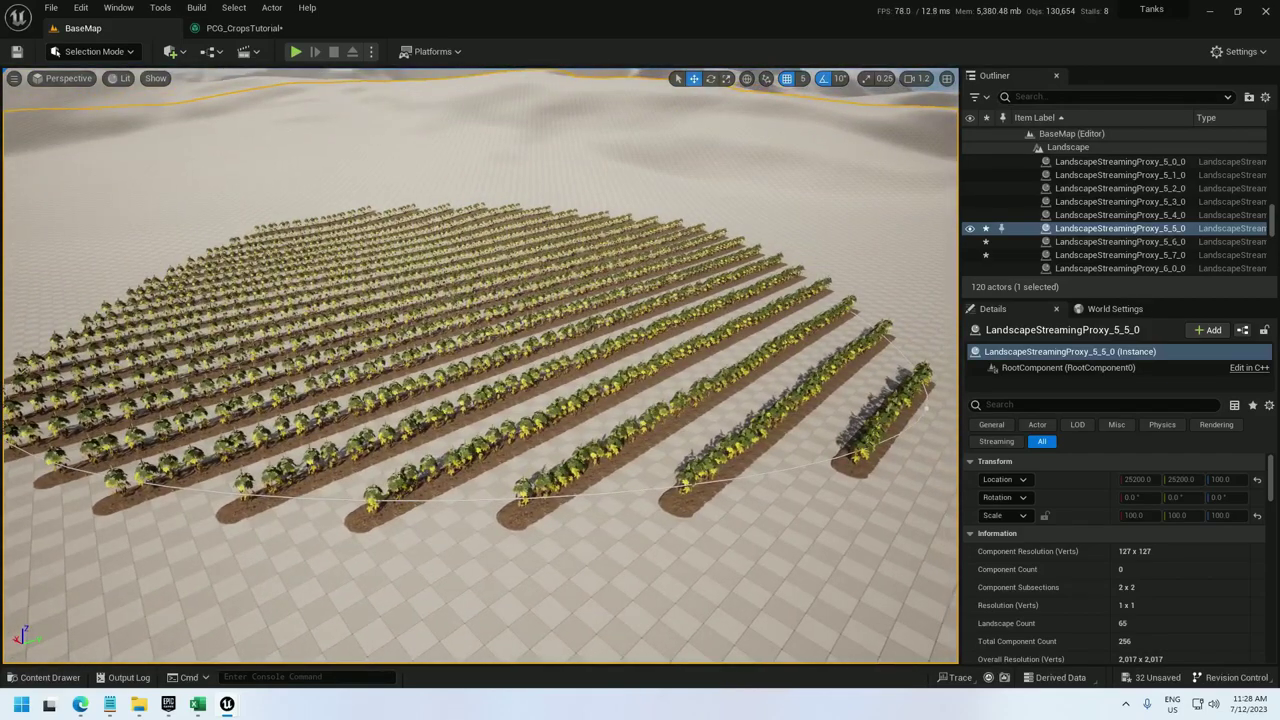